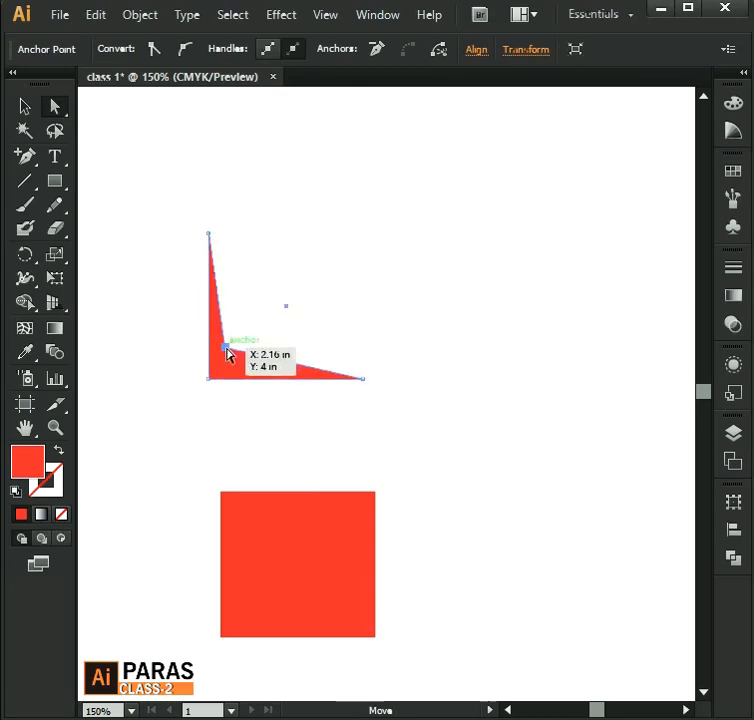
# Step: Convert the dragged anchor of the upper red shape to smooth and back to a corner, and move it to restore the square
pyautogui.click(192, 49)
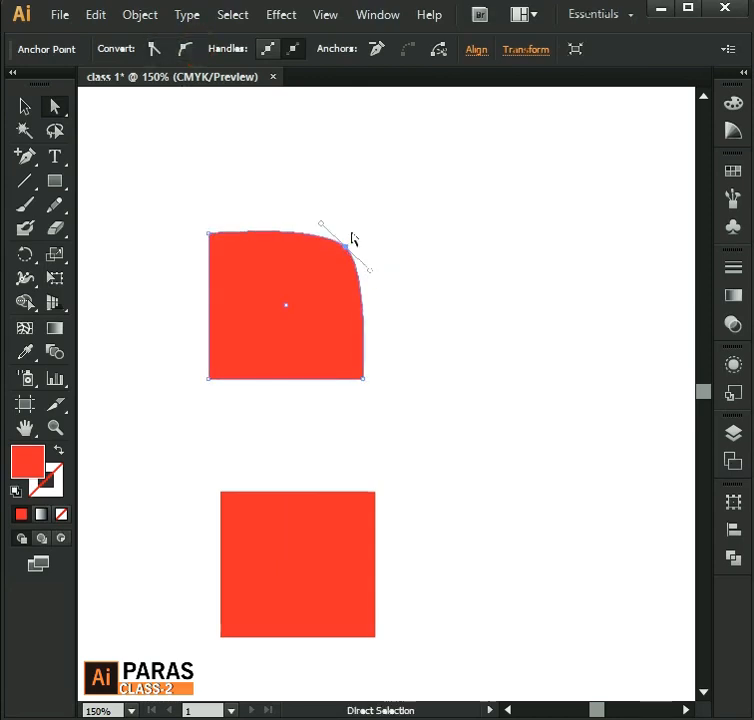
pyautogui.click(154, 49)
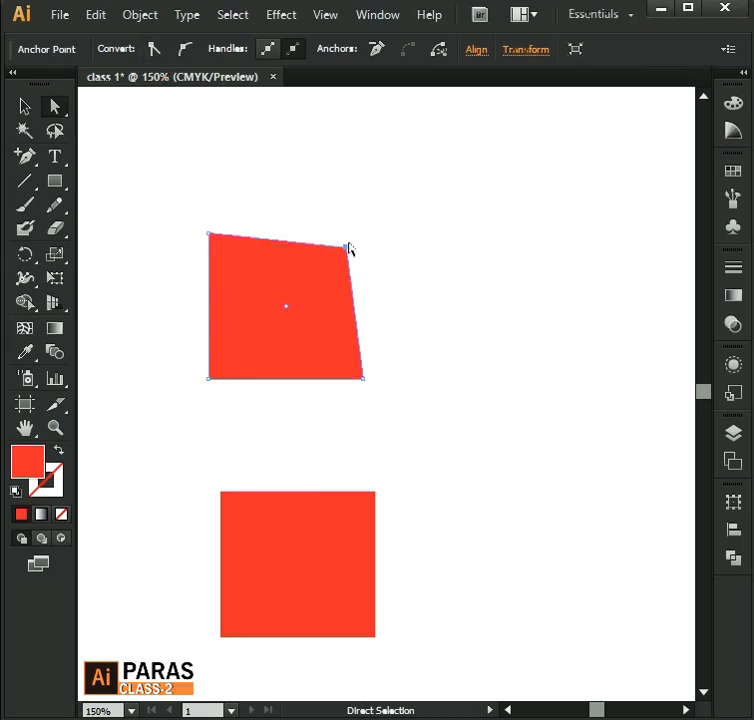
pyautogui.moveTo(347, 250); pyautogui.dragTo(363, 234)
pyautogui.click(88, 138)
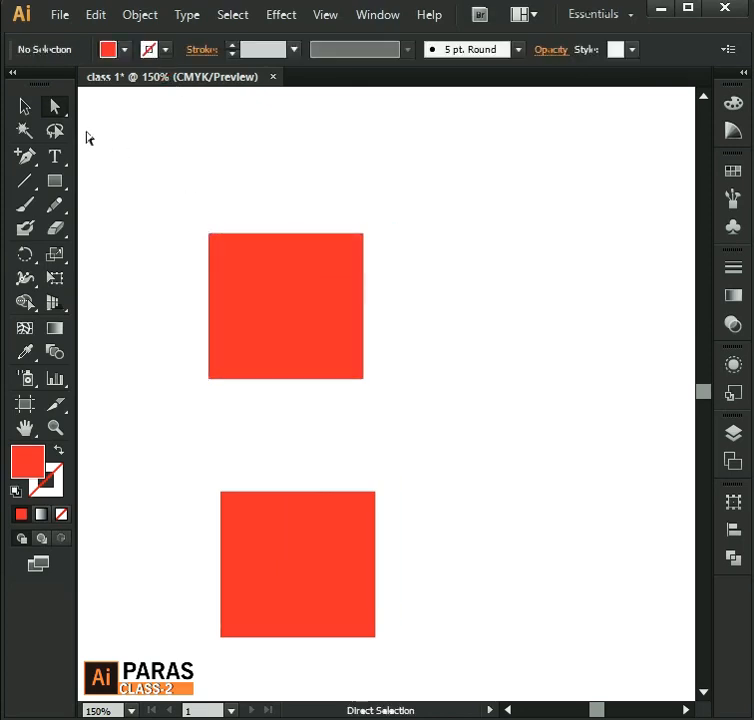
# Step: Select the upper red square and examine its context commands, including the Transform and Arrange options
pyautogui.click(25, 107)
pyautogui.click(316, 304)
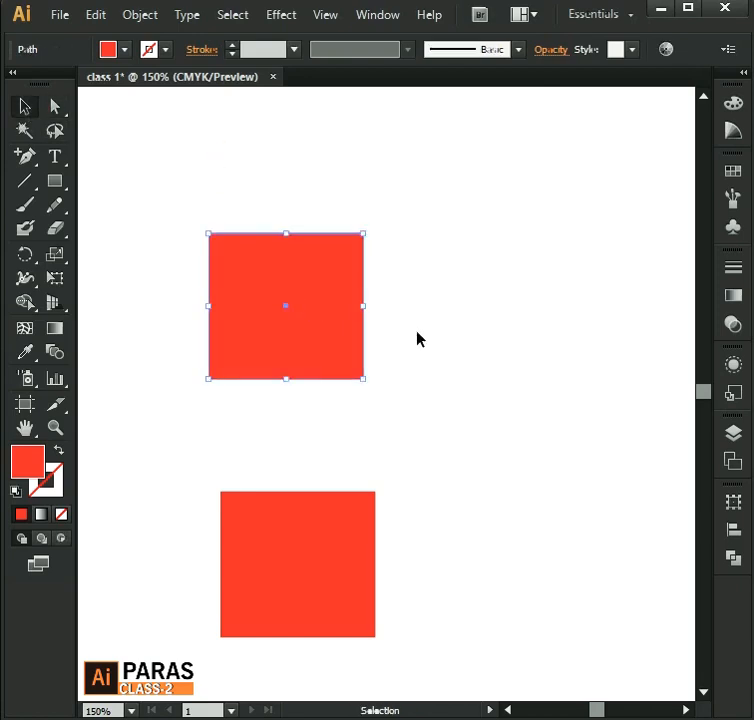
pyautogui.scroll(1, 420, 340)
pyautogui.rightClick(205, 248)
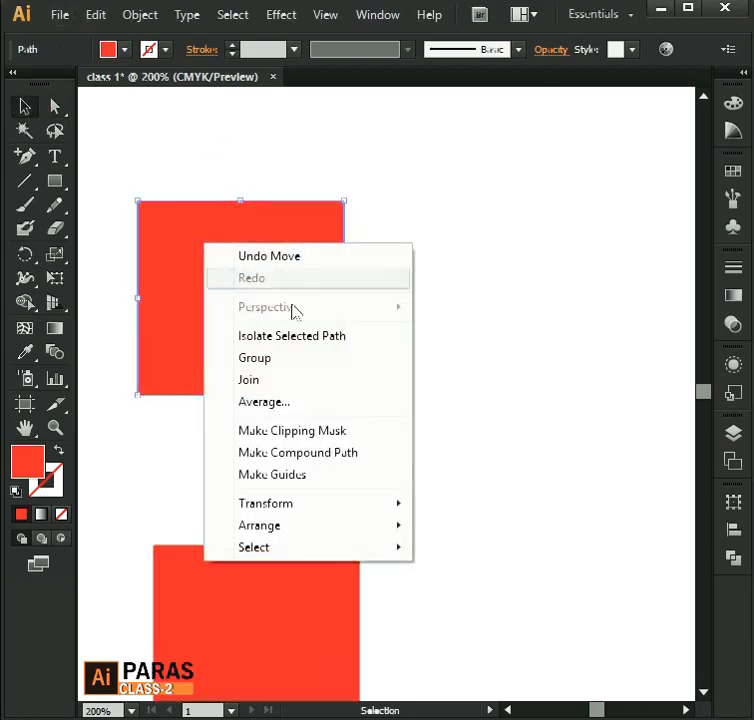
pyautogui.moveTo(276, 533)
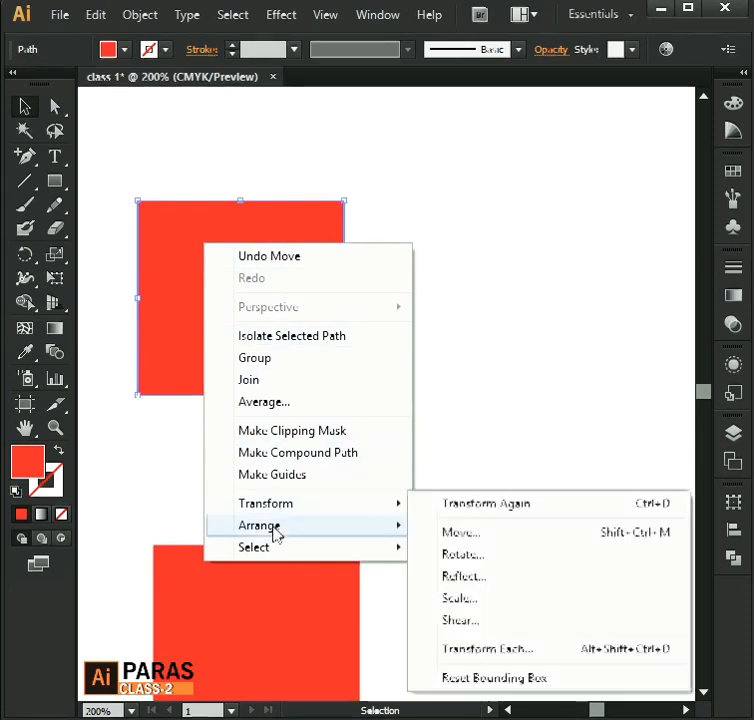
pyautogui.moveTo(318, 534)
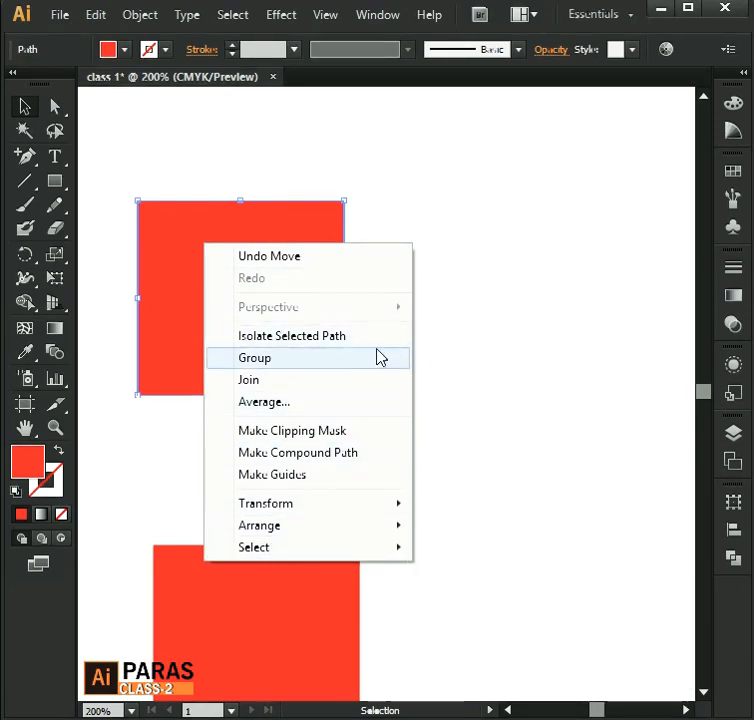
pyautogui.click(389, 141)
pyautogui.scroll(-1, 295, 262)
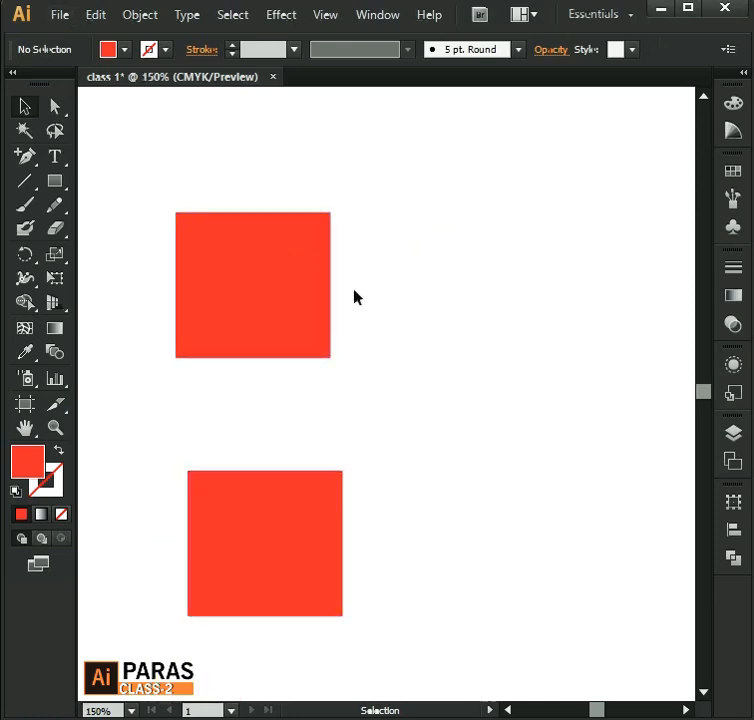
# Step: Move the lower red square up so it overlaps the upper square's lower-right corner
pyautogui.click(290, 268)
pyautogui.scroll(-1, 357, 258)
pyautogui.click(335, 455)
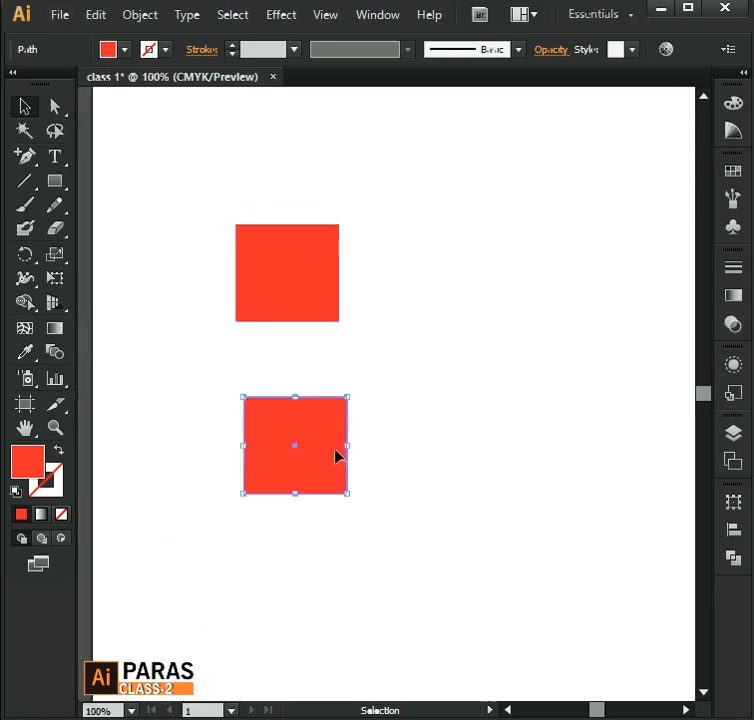
pyautogui.moveTo(350, 444); pyautogui.dragTo(377, 304)
# Step: Try selecting the two overlapping red squares together and individually
pyautogui.click(292, 250)
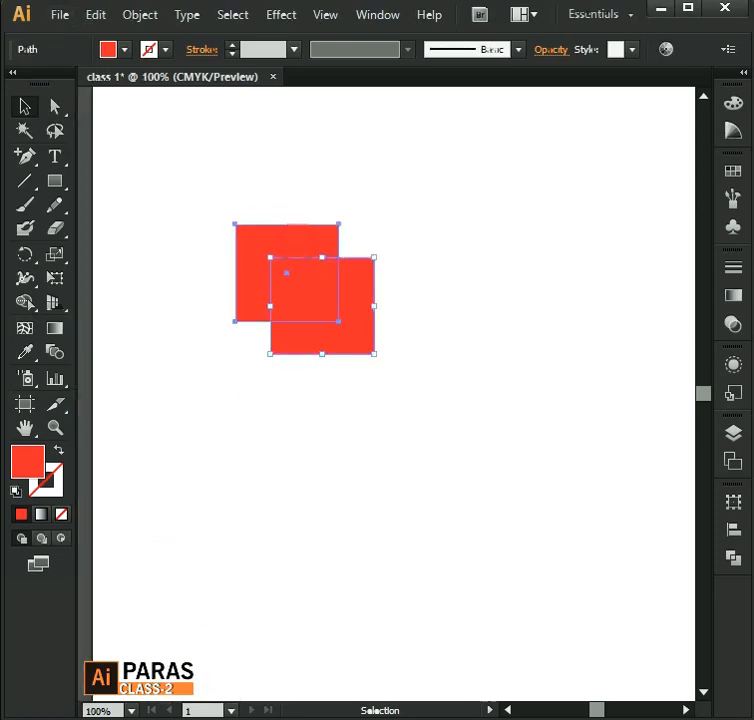
pyautogui.click(408, 246)
pyautogui.moveTo(411, 405); pyautogui.dragTo(211, 174)
pyautogui.click(451, 272)
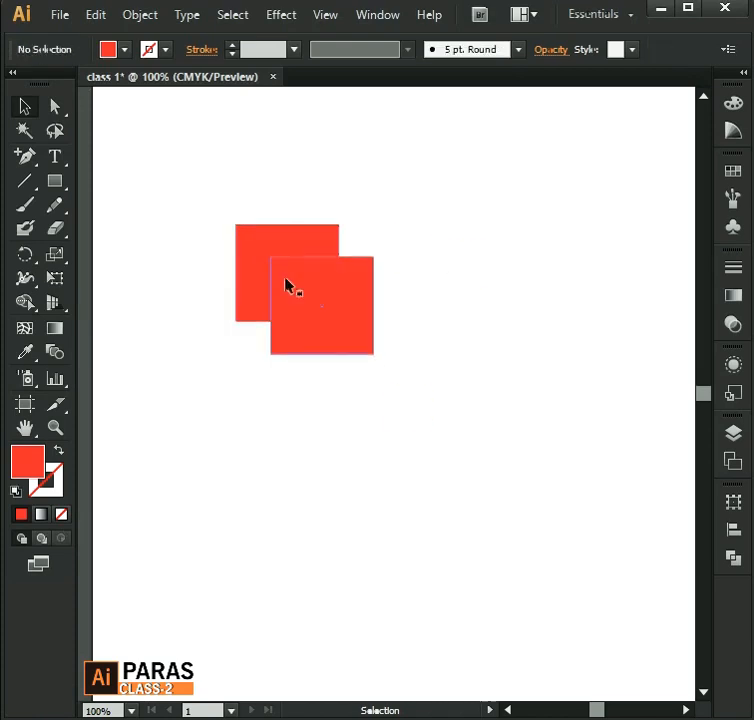
pyautogui.click(286, 280)
pyautogui.click(454, 268)
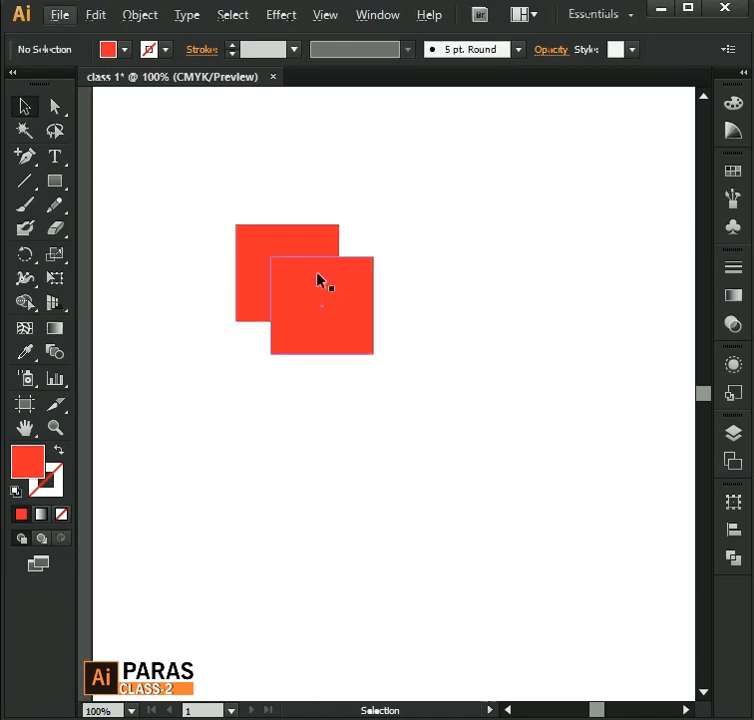
pyautogui.click(320, 281)
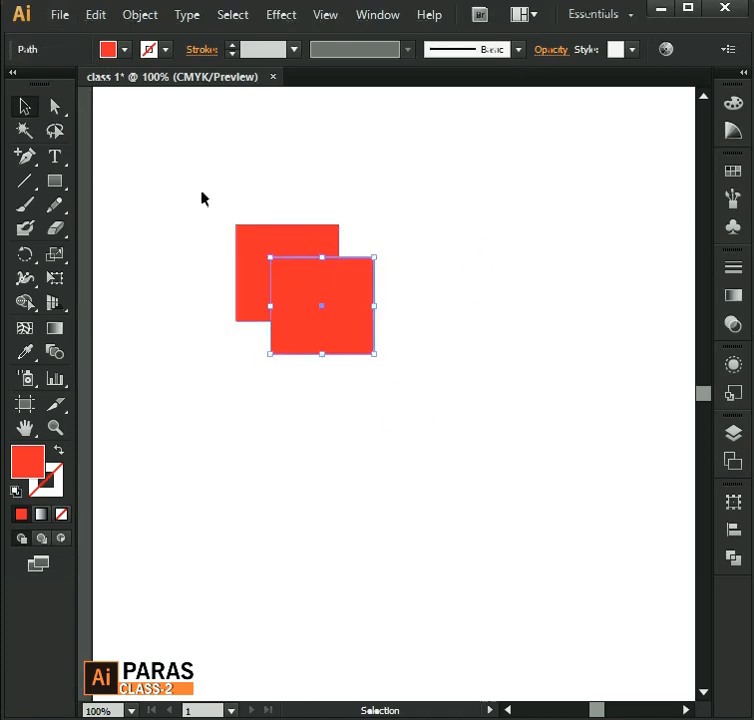
pyautogui.click(343, 288)
pyautogui.click(443, 261)
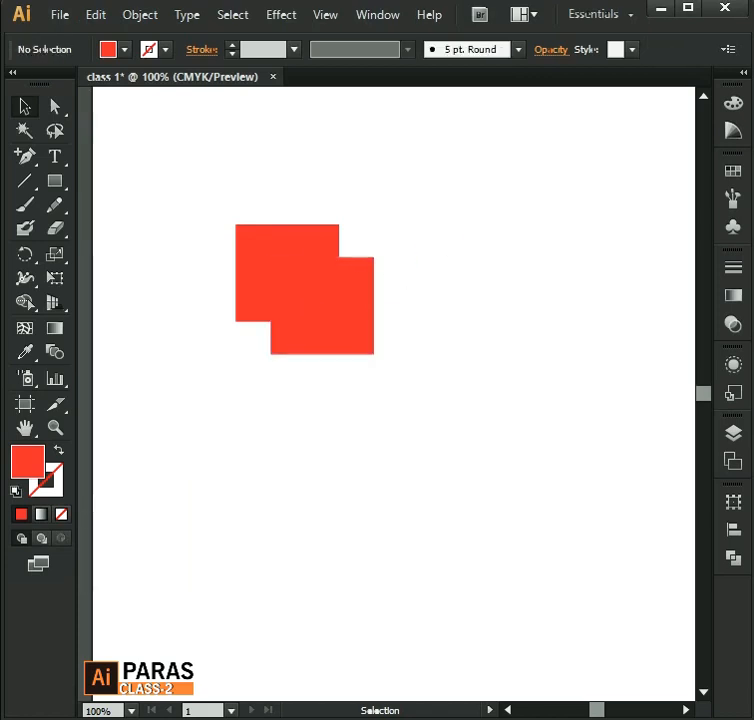
# Step: Isolate the front red square and move it down clear of the dimmed square
pyautogui.doubleClick(343, 288)
pyautogui.click(292, 216)
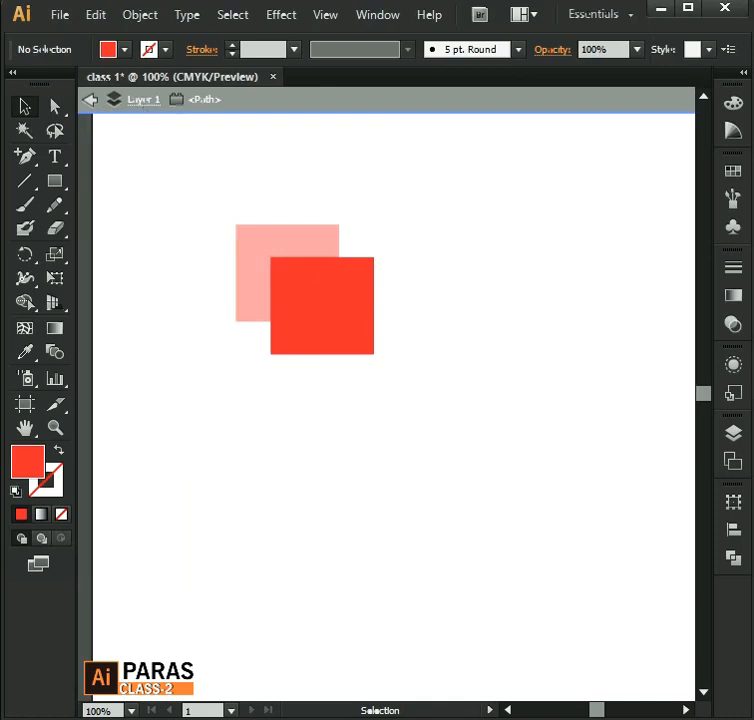
pyautogui.click(322, 305)
pyautogui.moveTo(322, 305); pyautogui.dragTo(333, 419)
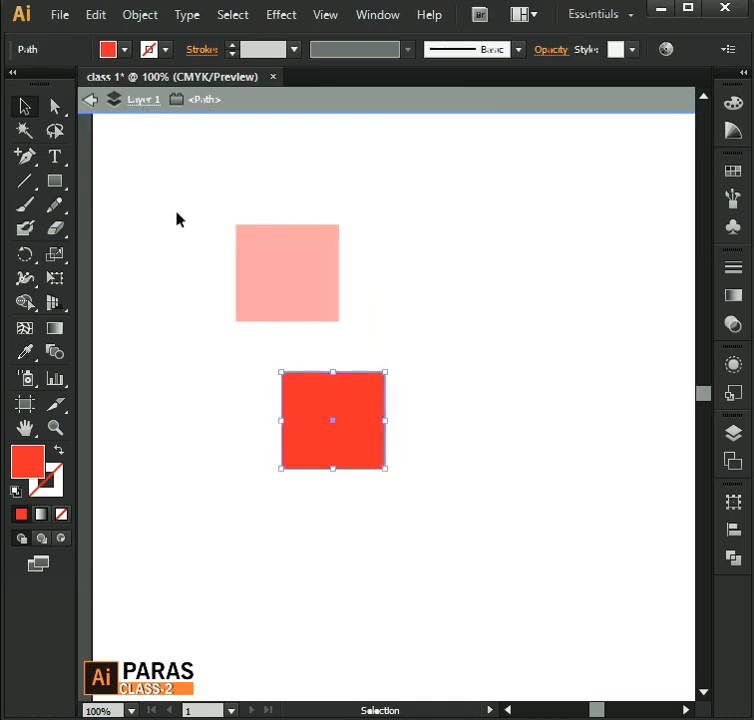
# Step: Try marquee selections across both squares in isolation mode, and move the isolated square back to overlap the dimmed one
pyautogui.moveTo(128, 137); pyautogui.dragTo(439, 535)
pyautogui.moveTo(351, 380); pyautogui.dragTo(209, 282)
pyautogui.click(351, 444)
pyautogui.moveTo(200, 330); pyautogui.dragTo(352, 326)
pyautogui.click(398, 338)
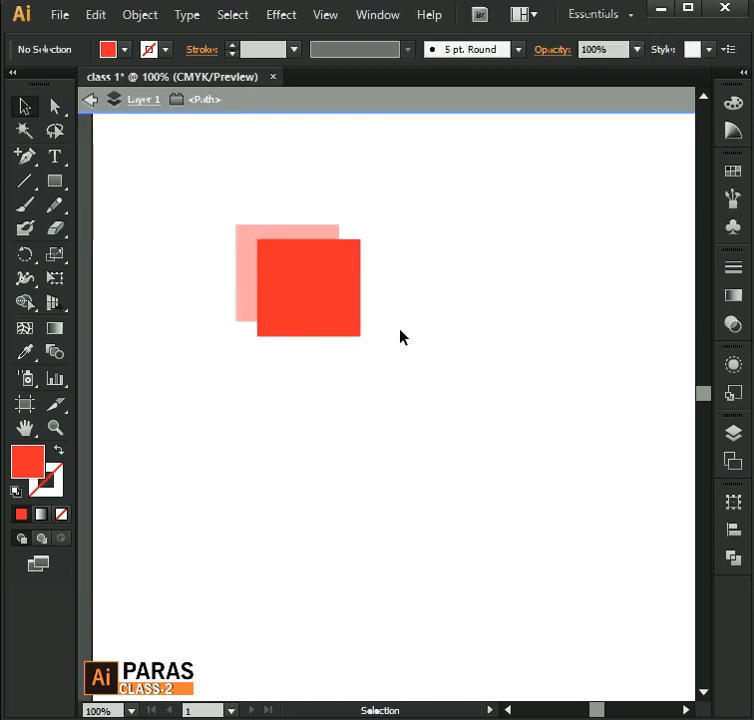
pyautogui.moveTo(311, 296); pyautogui.dragTo(355, 305)
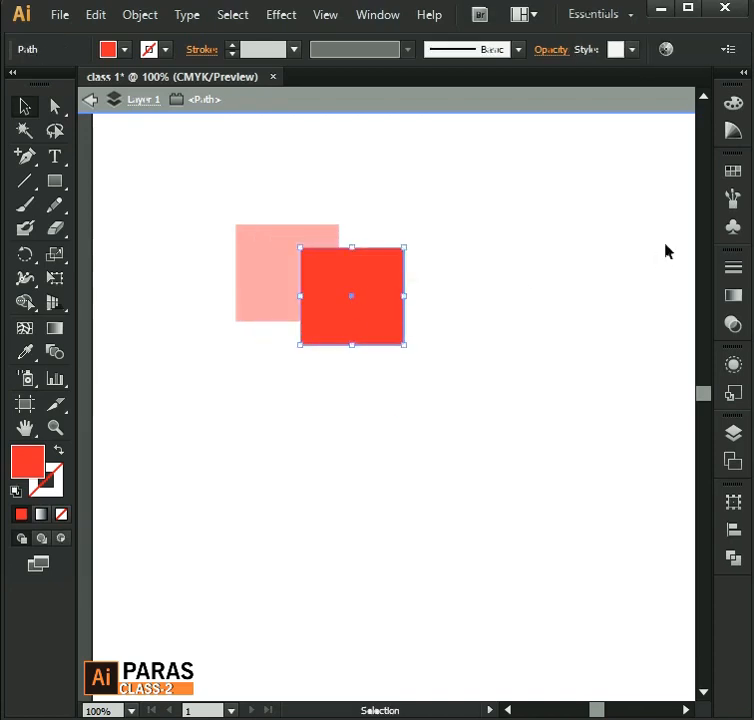
# Step: Fill the isolated square with the light blue swatch, shift it slightly left, and exit isolation mode
pyautogui.click(726, 176)
pyautogui.click(582, 180)
pyautogui.click(517, 343)
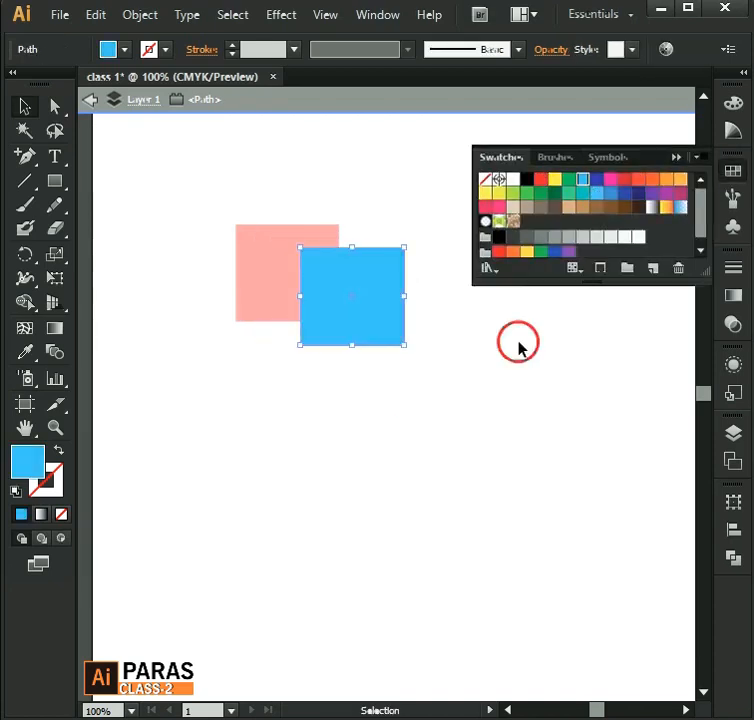
pyautogui.click(675, 158)
pyautogui.moveTo(305, 301); pyautogui.dragTo(292, 306)
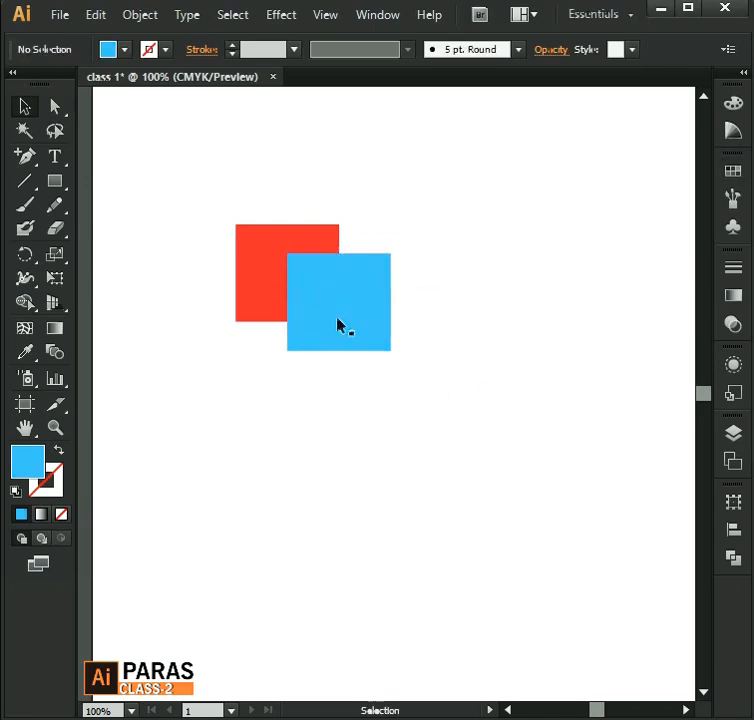
# Step: Select the red and blue squares together and individually, and move the red square further right behind the blue one
pyautogui.click(270, 240)
pyautogui.click(302, 218)
pyautogui.hotkey('ctrl', 'a')
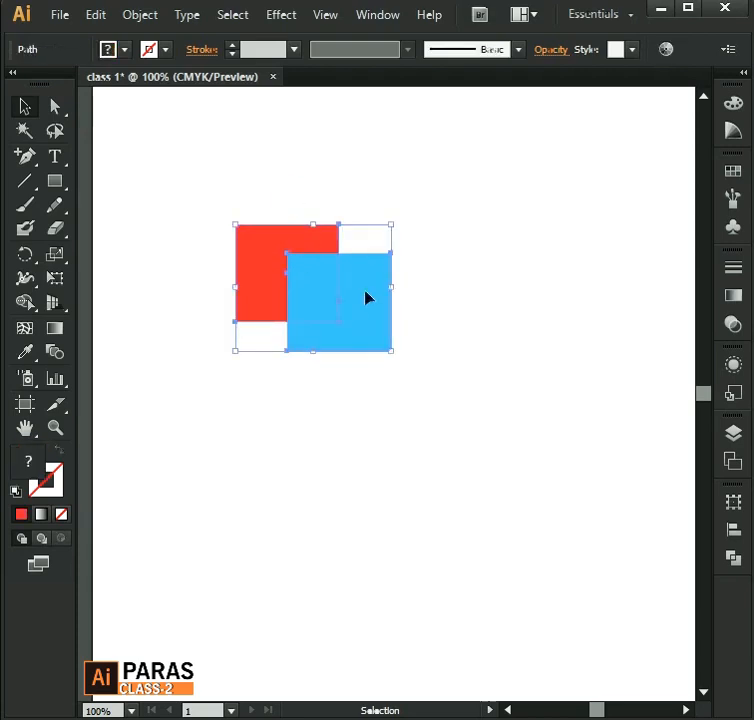
pyautogui.moveTo(367, 283); pyautogui.dragTo(391, 309)
pyautogui.click(429, 358)
pyautogui.click(393, 308)
pyautogui.click(360, 269)
pyautogui.moveTo(360, 269); pyautogui.dragTo(390, 270)
# Step: Try marquee selections over the overlapping red and blue squares outside isolation mode
pyautogui.hotkey('ctrl', 'shift', 'a')
pyautogui.keyDown('alt'); pyautogui.scroll(1, 337, 282); pyautogui.keyUp('alt')
pyautogui.moveTo(391, 141); pyautogui.dragTo(399, 328)
pyautogui.click(527, 254)
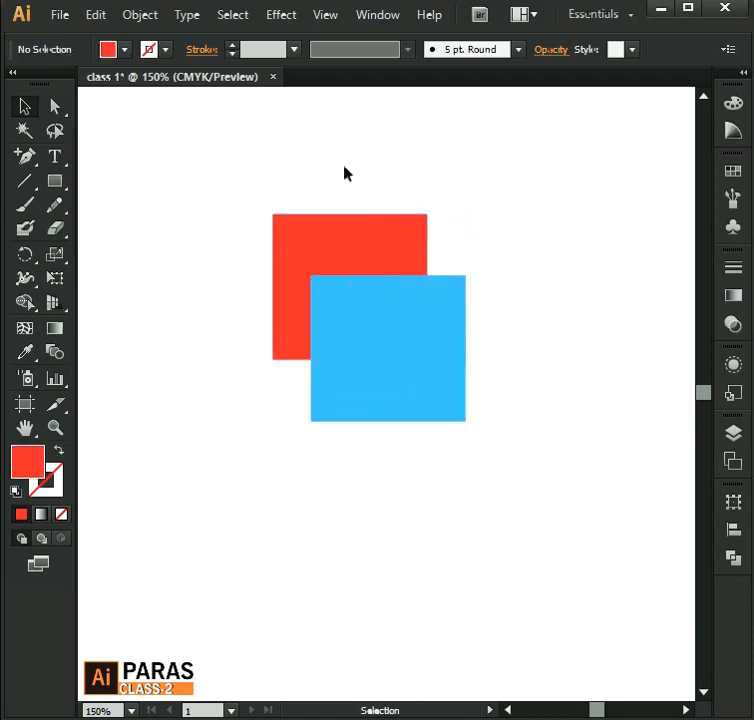
pyautogui.moveTo(345, 174); pyautogui.dragTo(301, 325)
pyautogui.click(467, 266)
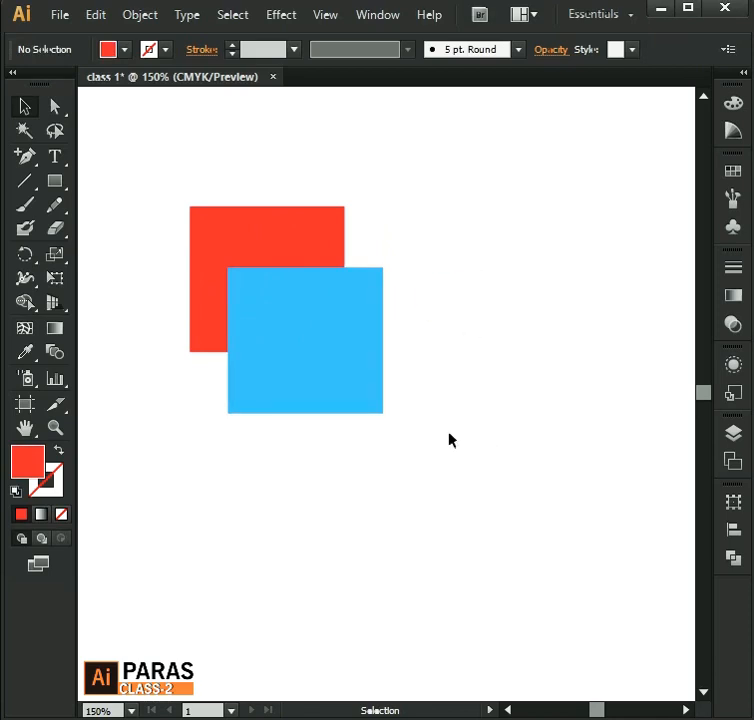
# Step: Isolate the red square behind the blue one and select it with a marquee across both shapes
pyautogui.doubleClick(285, 229)
pyautogui.click(400, 337)
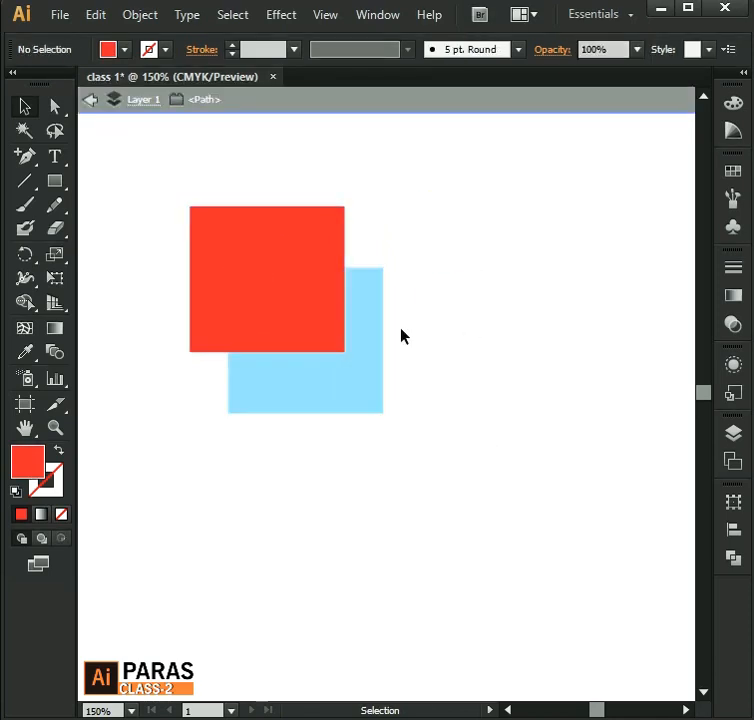
pyautogui.hotkey('ctrl', 'a')
pyautogui.moveTo(214, 170); pyautogui.dragTo(481, 382)
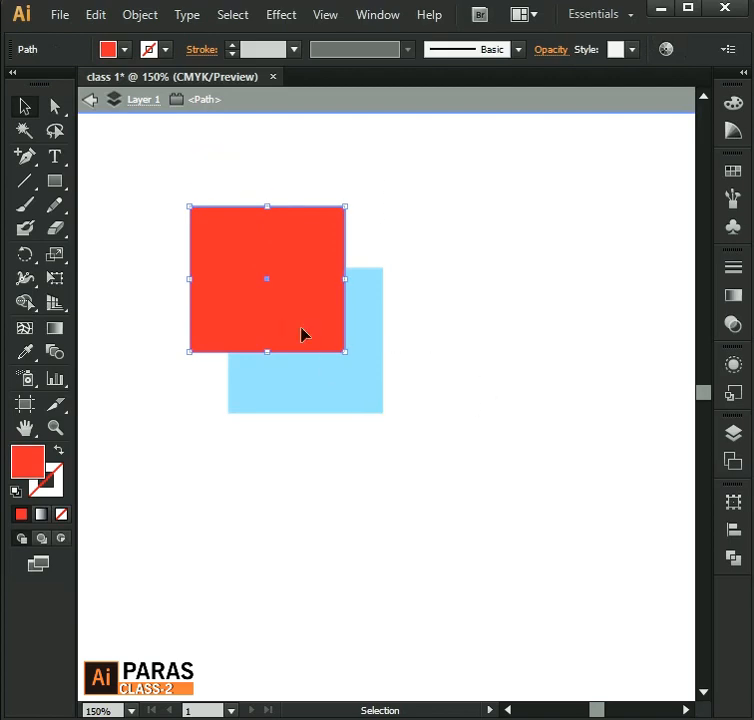
# Step: Use Direct Selection to move the isolated red square's lower-right anchor inward to about X 3.13 in, Y 4.04 in
pyautogui.click(55, 105)
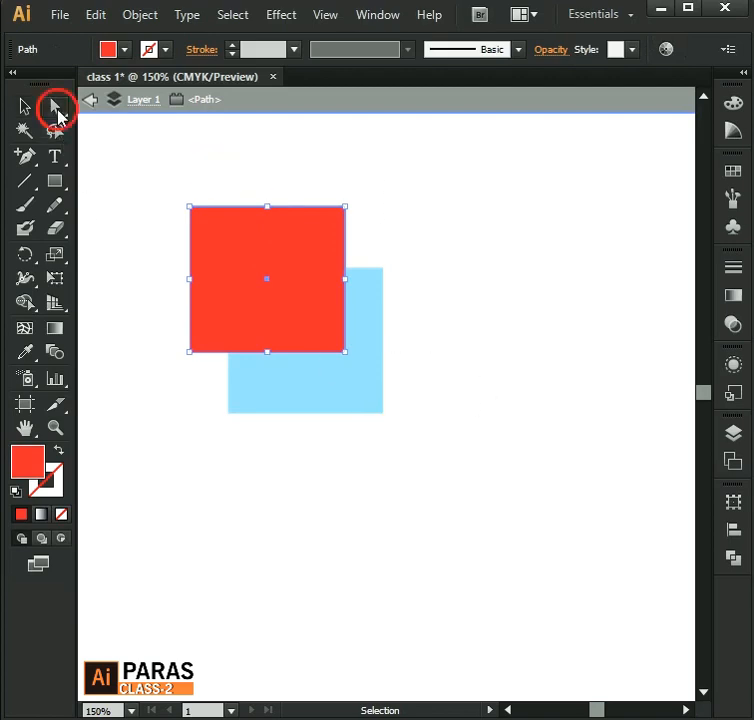
pyautogui.click(346, 351)
pyautogui.moveTo(350, 350); pyautogui.dragTo(303, 312)
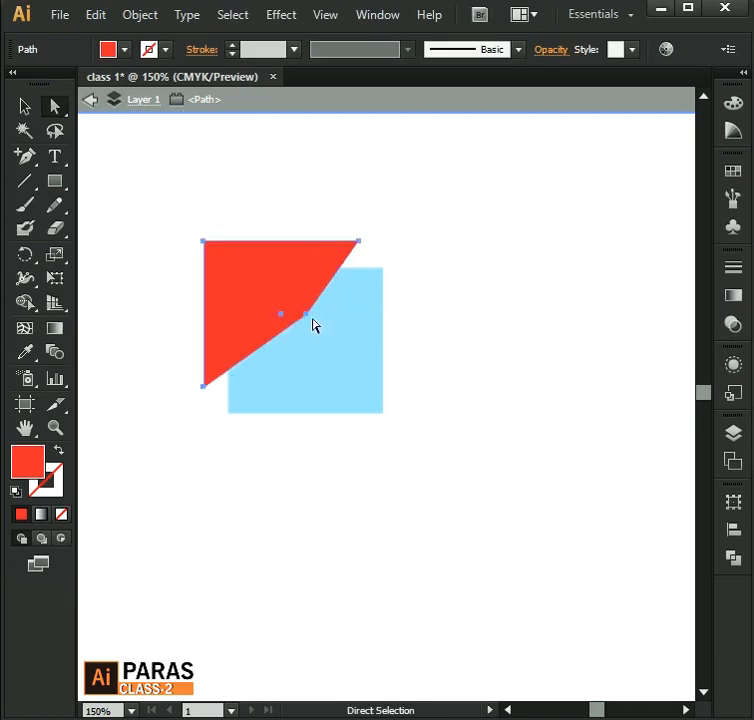
# Step: Delete the red shape's inward anchor to make a triangle, and exit isolation mode
pyautogui.click(307, 315)
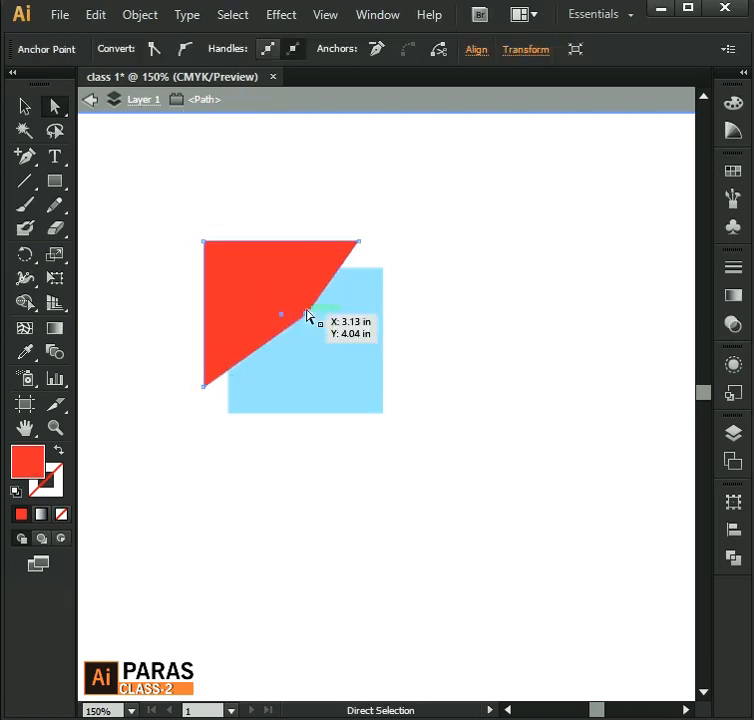
pyautogui.click(374, 50)
pyautogui.click(473, 220)
pyautogui.doubleClick(451, 249)
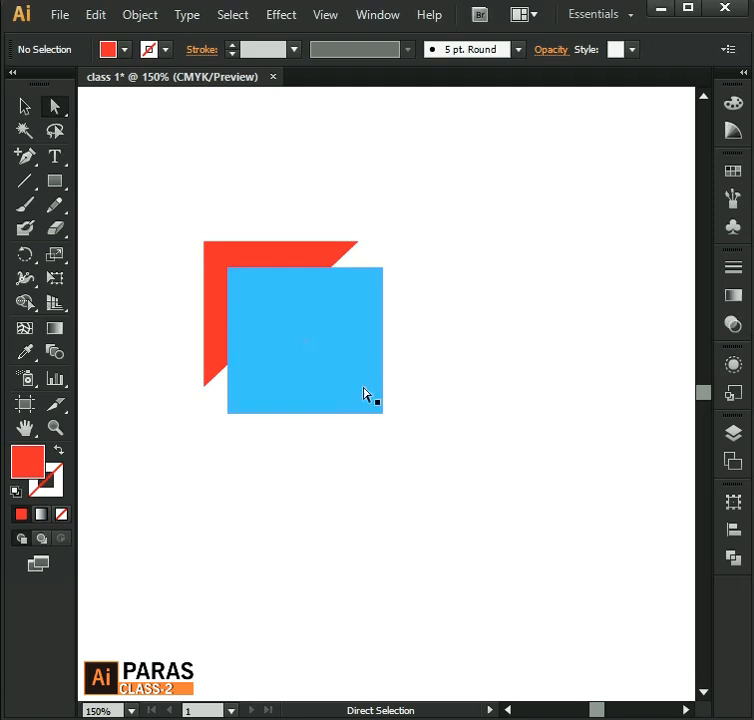
# Step: Isolate the red triangle with Isolate Selected Path and exit isolation mode again
pyautogui.rightClick(304, 249)
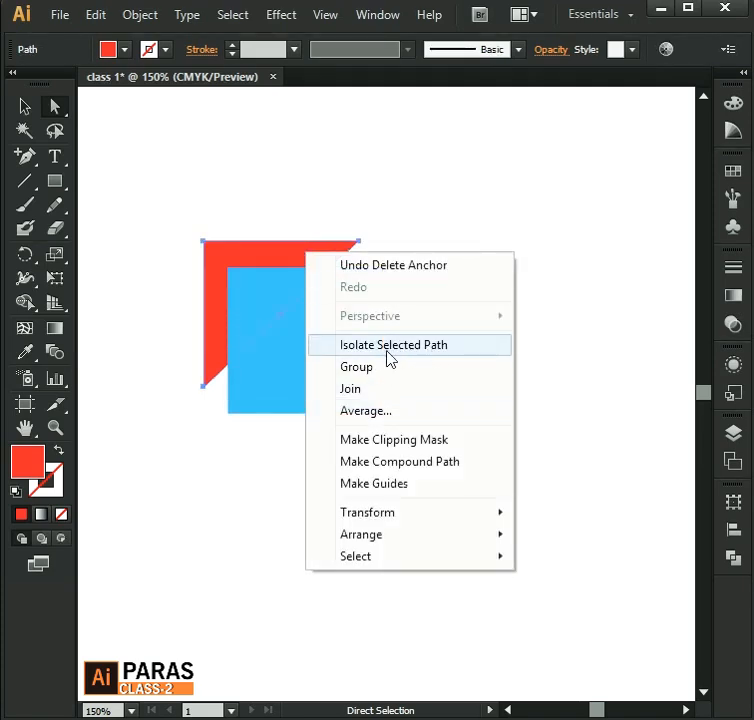
pyautogui.click(446, 345)
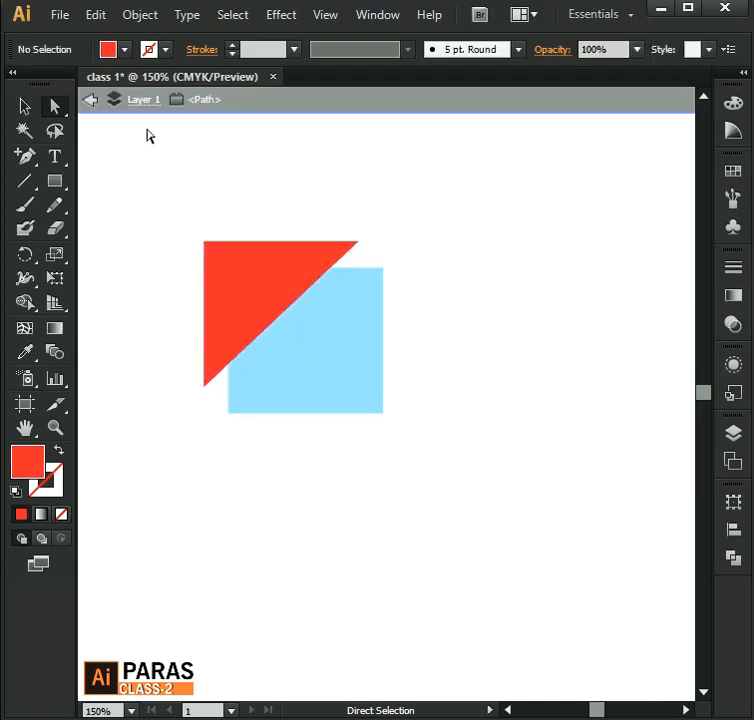
pyautogui.click(94, 103)
pyautogui.click(95, 104)
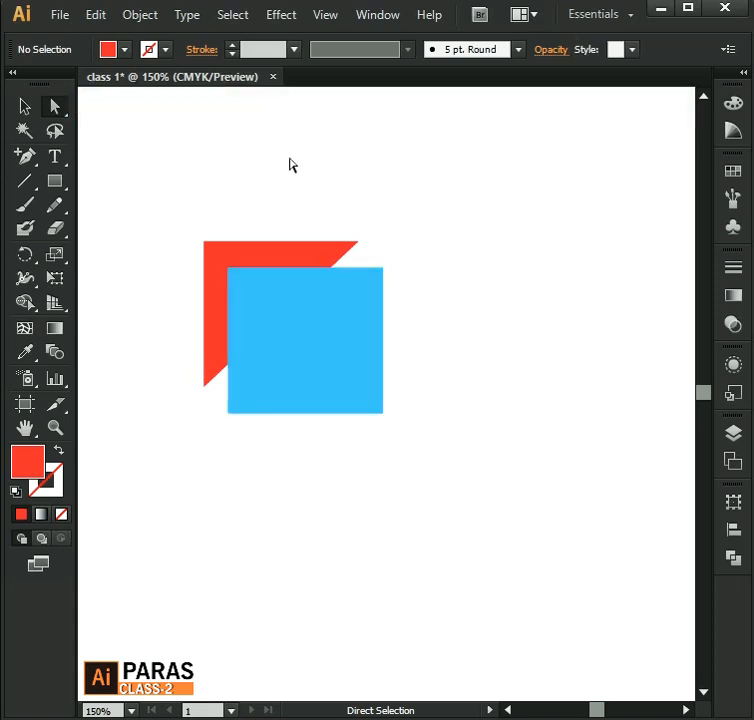
# Step: Select the red triangle and the blue square together and group them
pyautogui.click(347, 272)
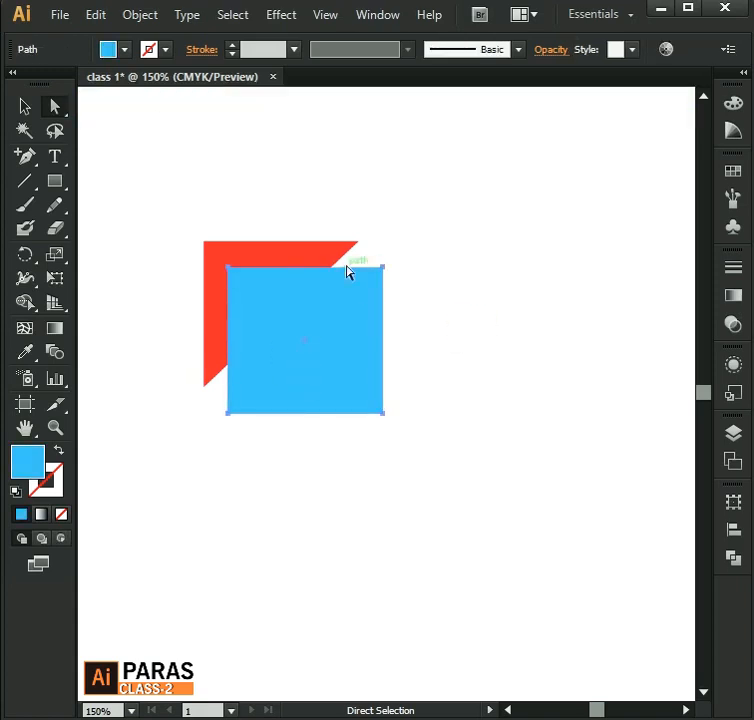
pyautogui.click(264, 262)
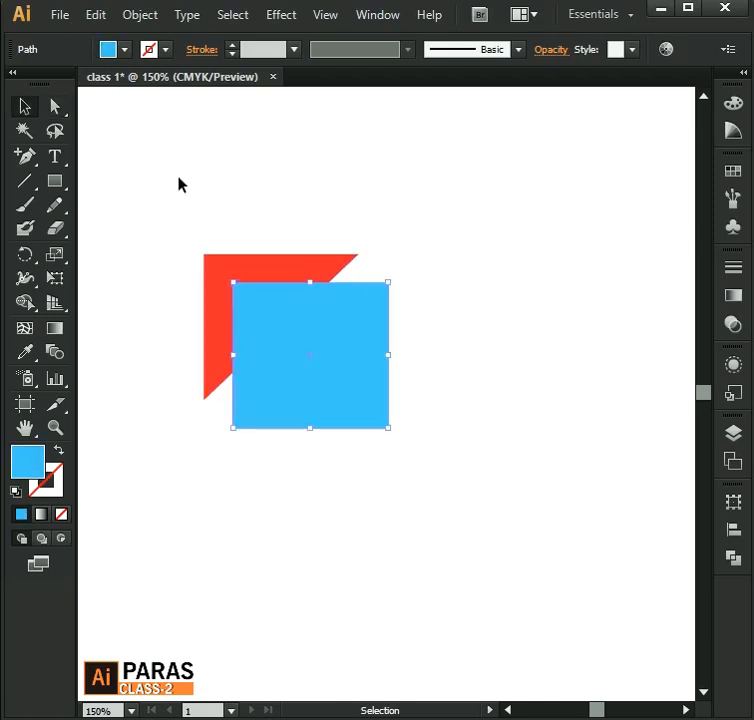
pyautogui.moveTo(180, 184); pyautogui.dragTo(512, 500)
pyautogui.moveTo(158, 228); pyautogui.dragTo(558, 558)
pyautogui.rightClick(325, 343)
pyautogui.click(397, 435)
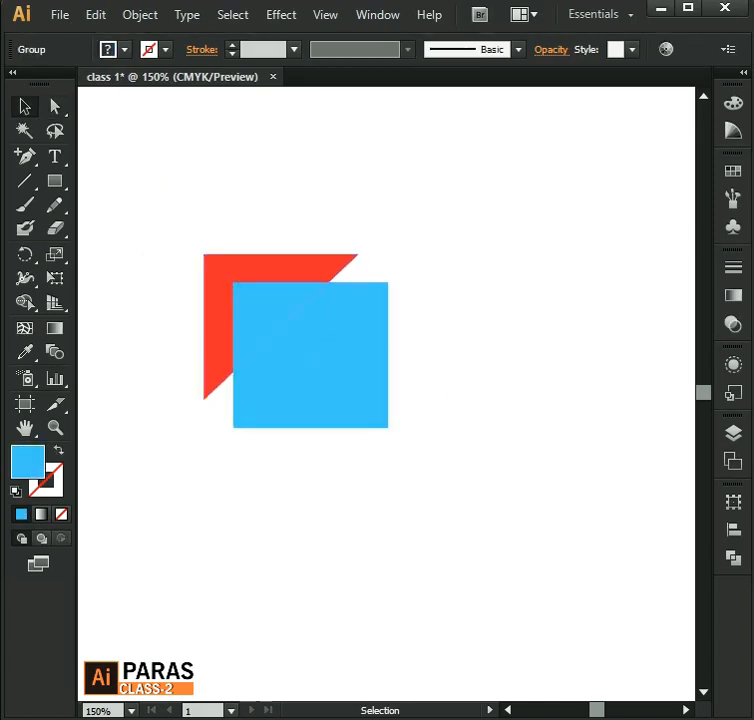
# Step: Move the grouped red triangle and blue square around the artboard as one object, leaving them higher than before
pyautogui.moveTo(340, 377); pyautogui.dragTo(416, 413)
pyautogui.click(572, 525)
pyautogui.click(482, 415)
pyautogui.moveTo(372, 373); pyautogui.dragTo(337, 316)
pyautogui.click(440, 310)
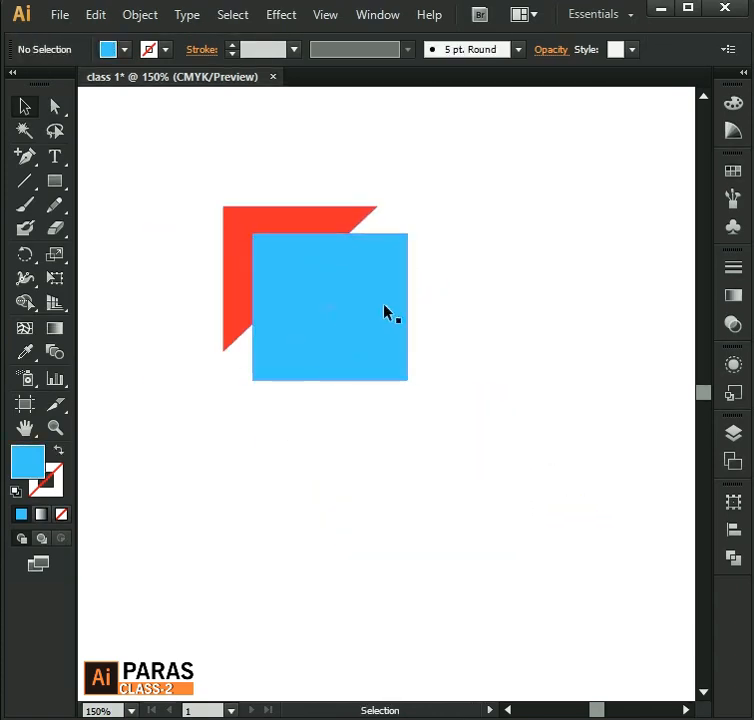
# Step: Ungroup the red triangle and blue square, and move the blue square slightly up on its own
pyautogui.moveTo(182, 182); pyautogui.dragTo(437, 410)
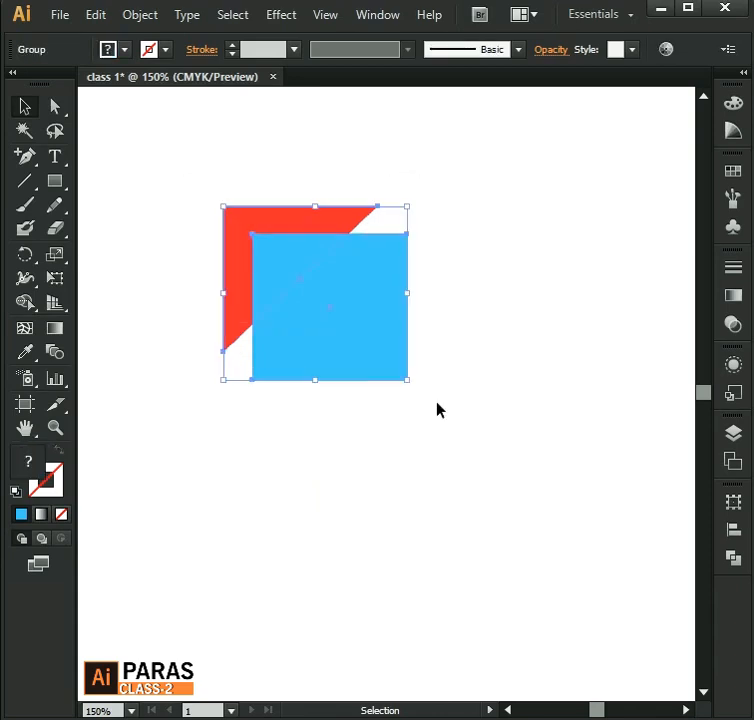
pyautogui.rightClick(366, 309)
pyautogui.click(427, 423)
pyautogui.click(468, 311)
pyautogui.moveTo(450, 460); pyautogui.dragTo(488, 478)
pyautogui.click(490, 480)
# Step: Select the ungrouped red triangle and blue square and group them again
pyautogui.moveTo(183, 159); pyautogui.dragTo(483, 464)
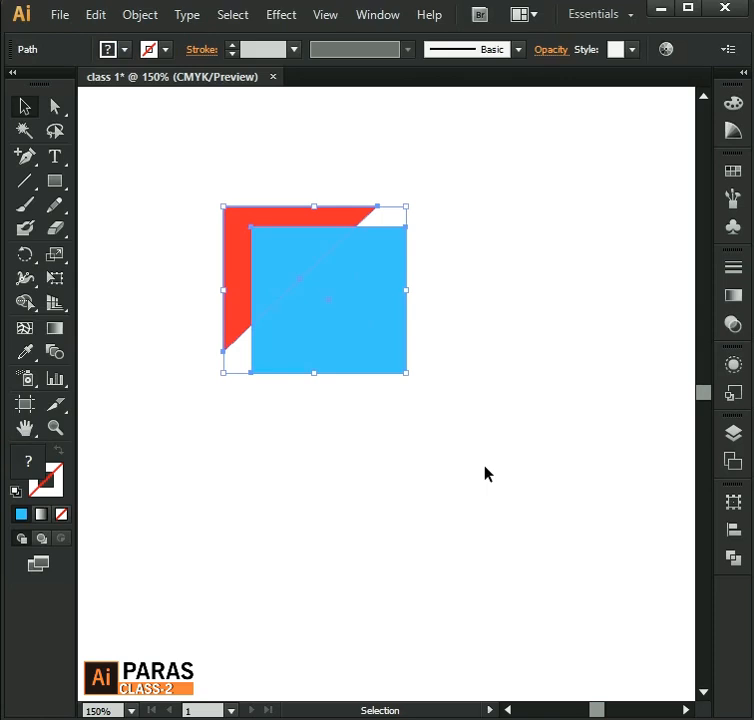
pyautogui.rightClick(340, 297)
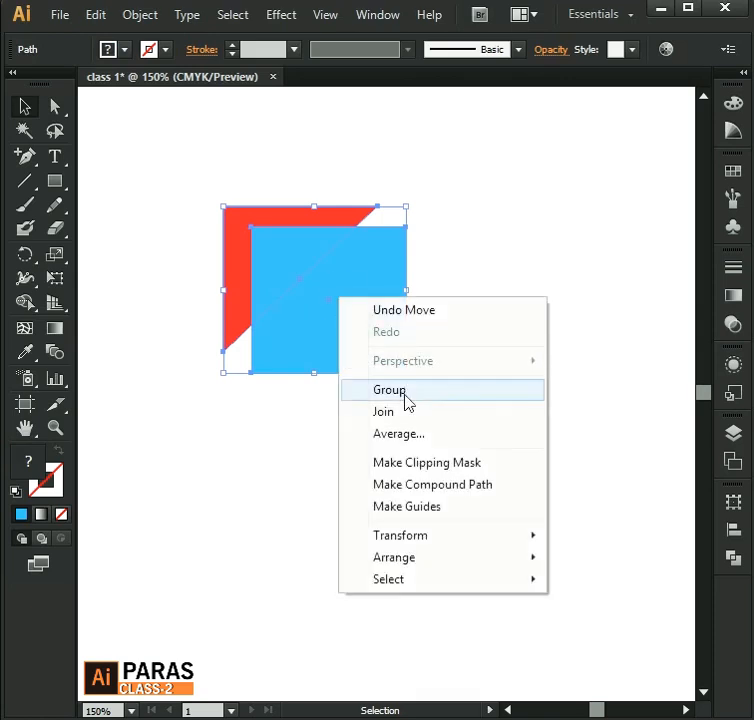
pyautogui.click(390, 389)
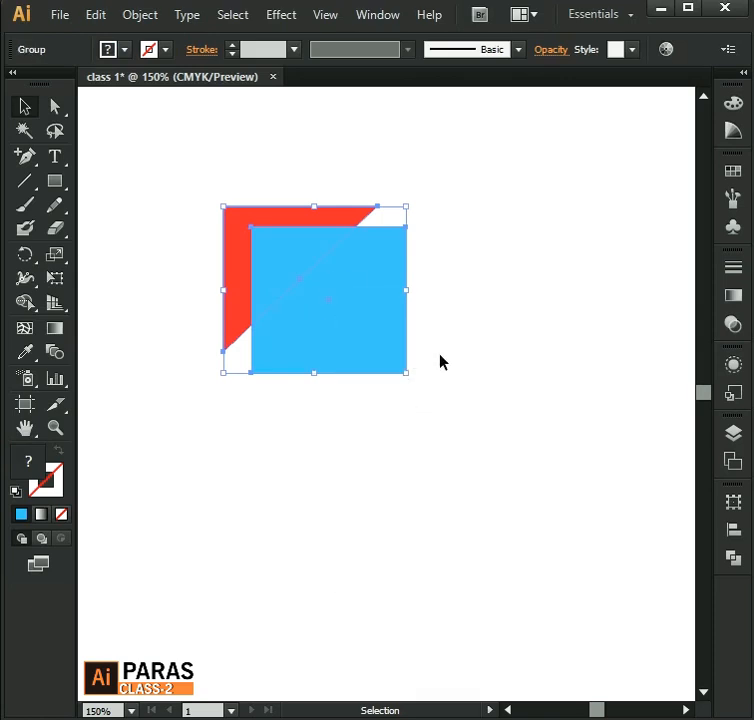
pyautogui.click(485, 325)
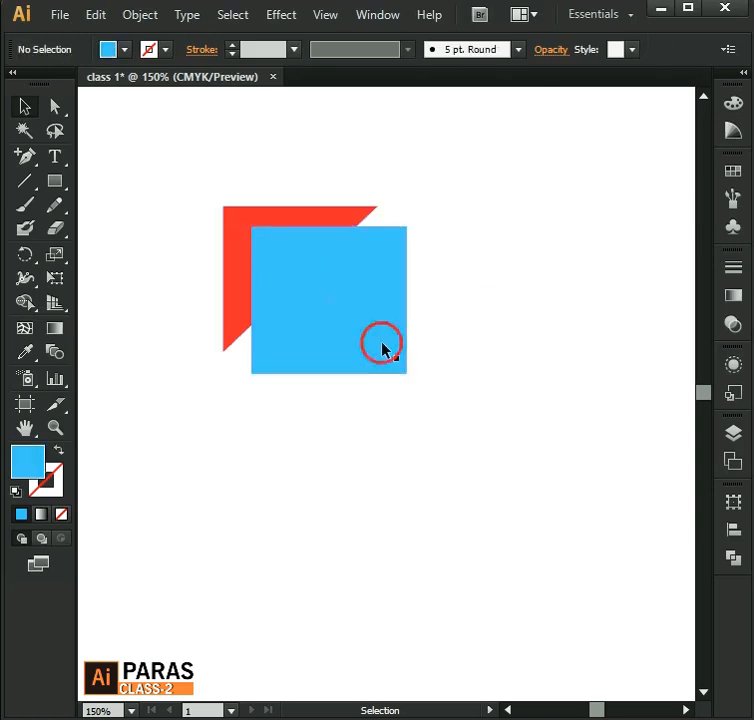
# Step: Move the regrouped shapes together several times, leaving them in the upper-left part of the artboard
pyautogui.moveTo(384, 347); pyautogui.dragTo(345, 343)
pyautogui.click(510, 373)
pyautogui.click(391, 350)
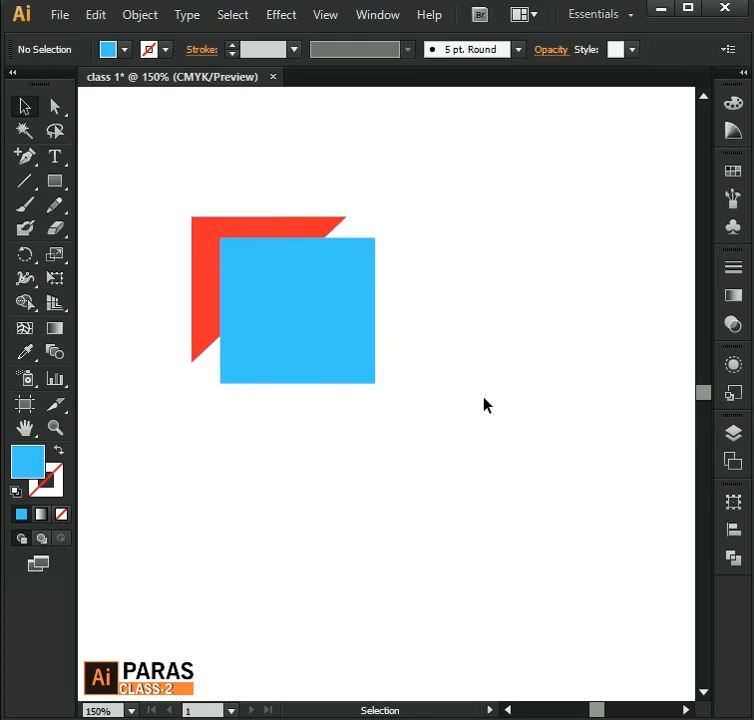
pyautogui.moveTo(299, 313); pyautogui.dragTo(271, 358)
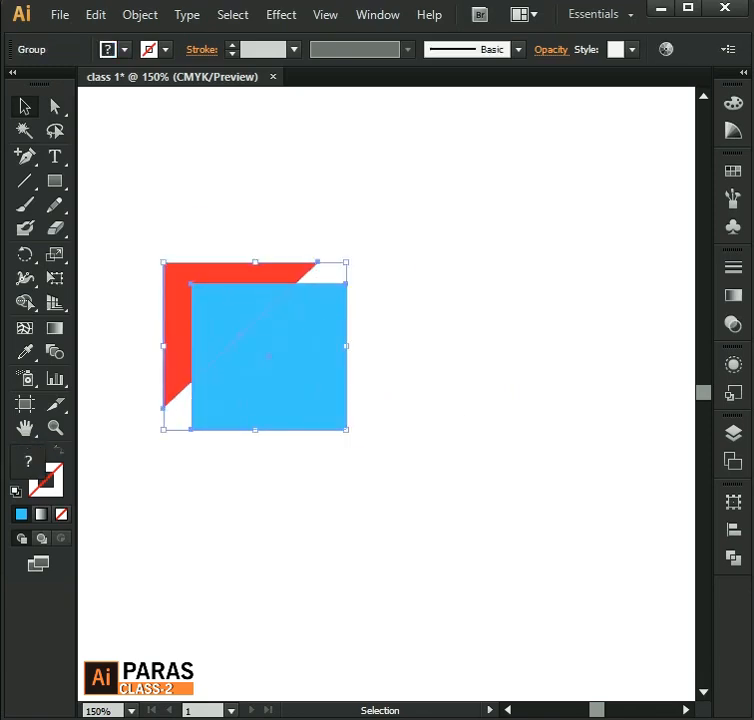
pyautogui.click(505, 388)
pyautogui.moveTo(296, 409); pyautogui.dragTo(477, 392)
pyautogui.click(535, 453)
pyautogui.click(352, 348)
pyautogui.moveTo(461, 378); pyautogui.dragTo(314, 316)
pyautogui.click(425, 275)
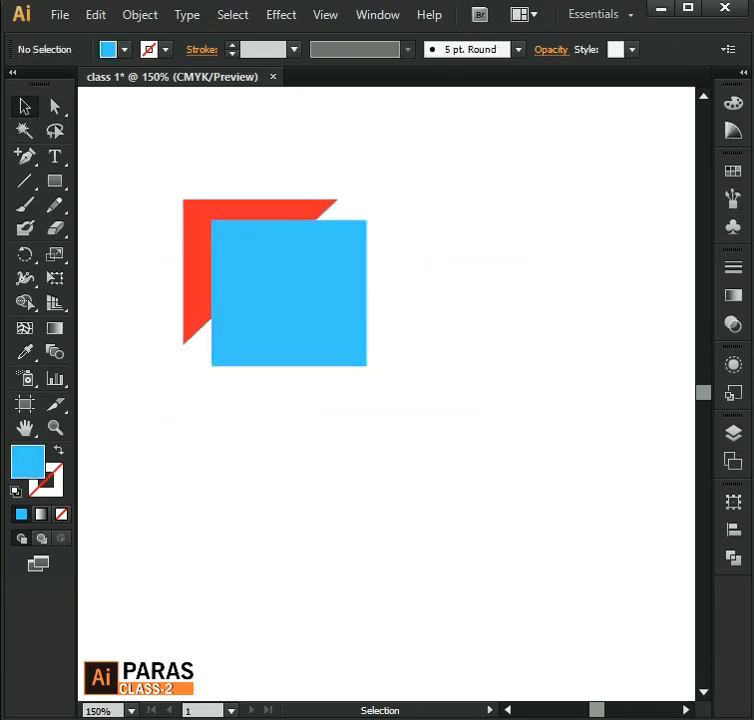
# Step: Move only the blue square away from the red triangle inside the group with Direct Selection, and bring it back over the triangle
pyautogui.click(353, 358)
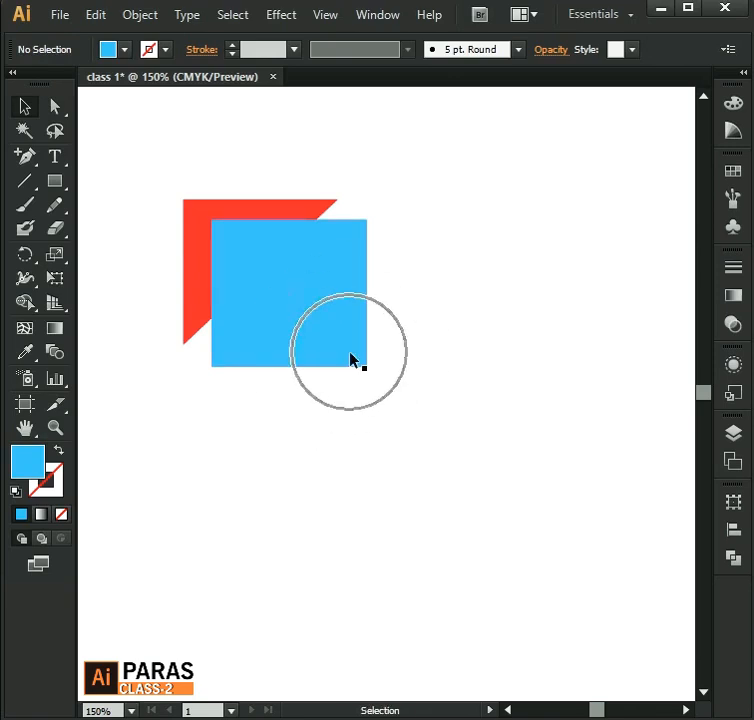
pyautogui.moveTo(340, 355); pyautogui.dragTo(476, 448)
pyautogui.moveTo(476, 448); pyautogui.dragTo(342, 365)
pyautogui.hotkey('ctrl', 'shift', 'a')
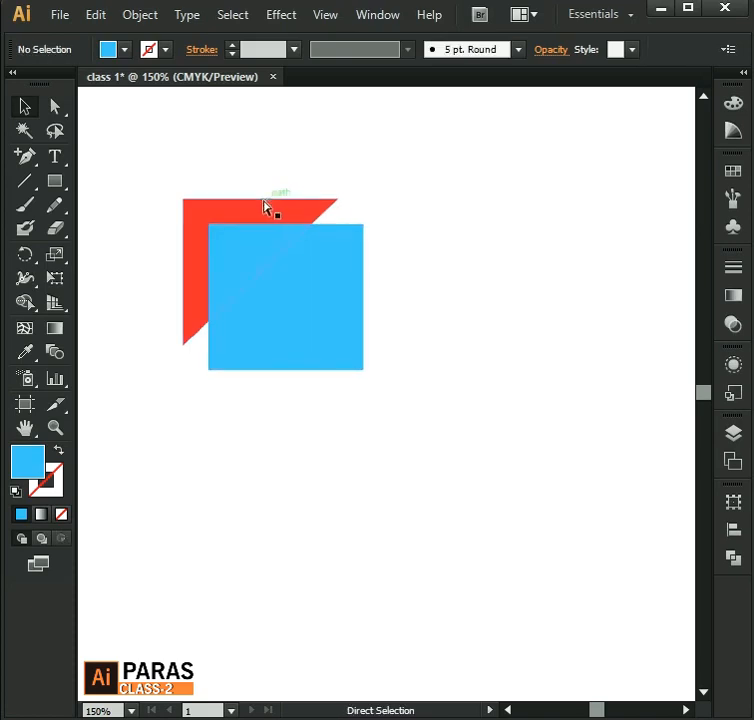
# Step: Move the whole group a little down and right, and directly select only its red triangle
pyautogui.click(264, 205)
pyautogui.moveTo(297, 234); pyautogui.dragTo(264, 209)
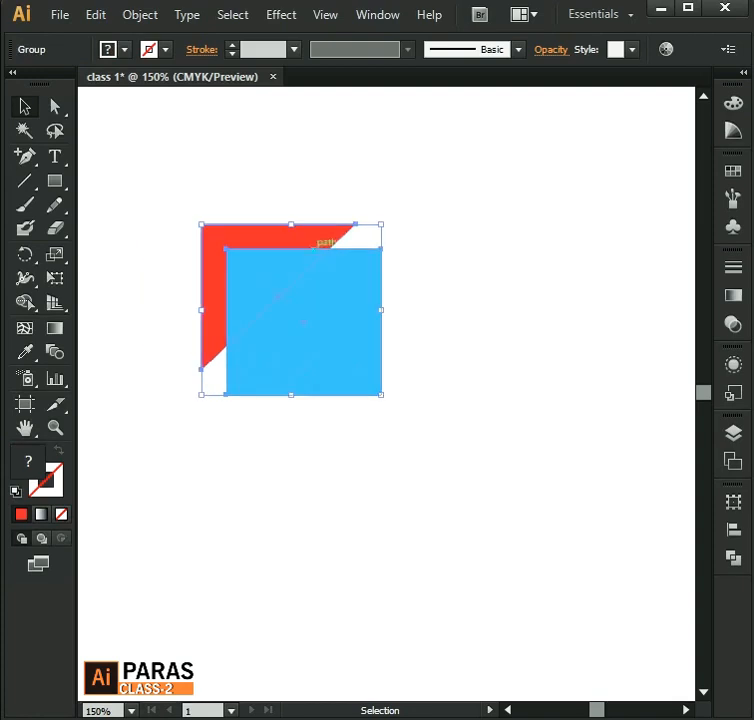
pyautogui.hotkey('ctrl', 'shift', 'a')
pyautogui.click(287, 224)
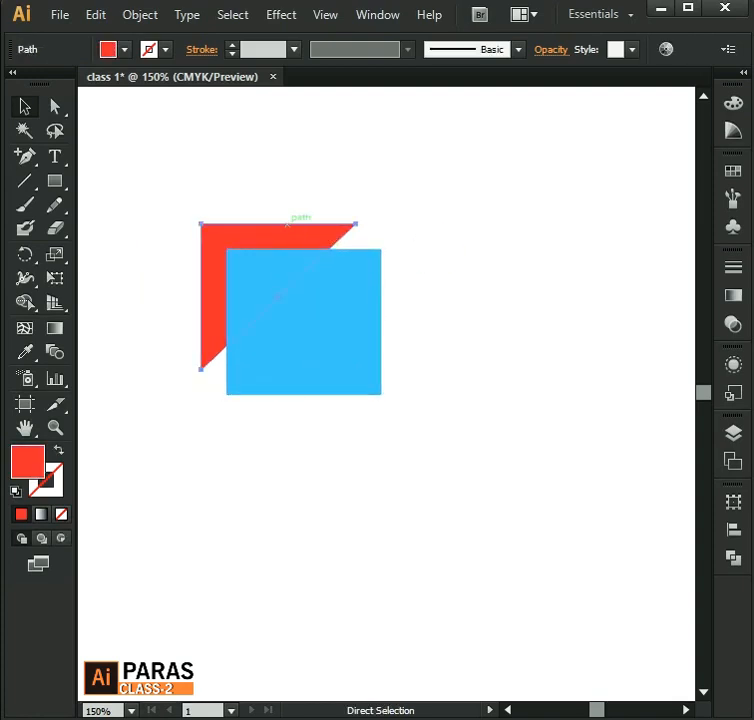
pyautogui.hotkey('ctrl', 'shift', 'a')
# Step: With Direct Selection, shift the blue square slightly up and left within the group and the red triangle about 0.04 in left
pyautogui.click(55, 110)
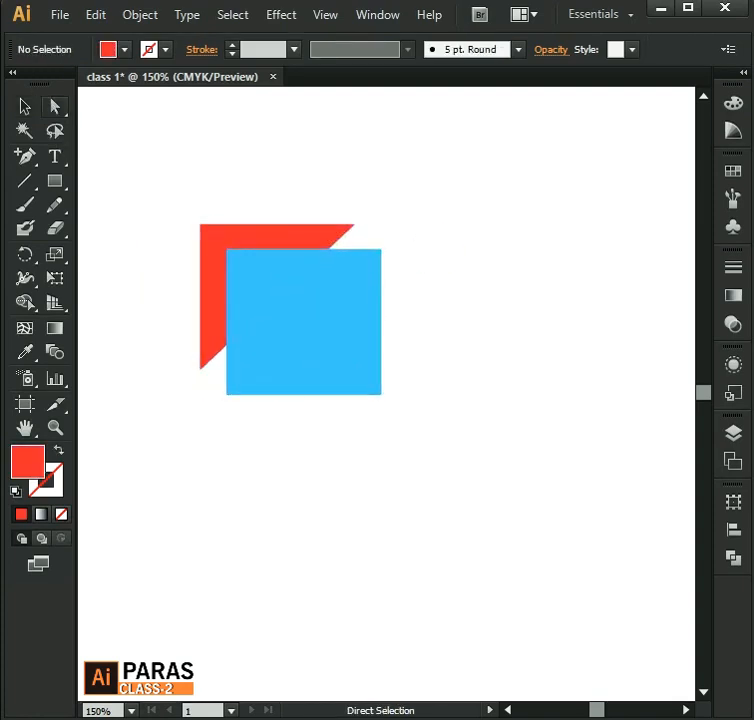
pyautogui.click(280, 238)
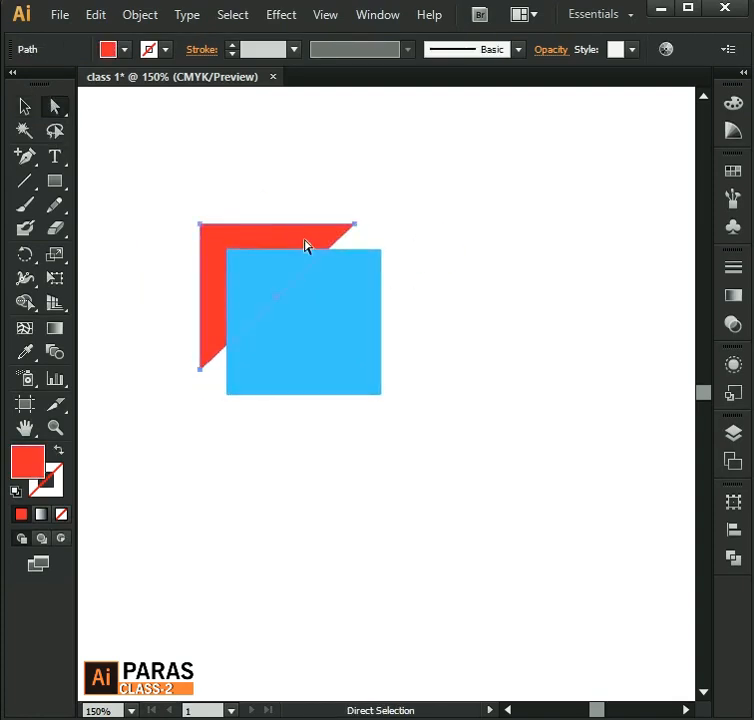
pyautogui.click(342, 298)
pyautogui.moveTo(333, 296)
pyautogui.mouseDown()
pyautogui.moveTo(412, 336)
pyautogui.moveTo(342, 313)
pyautogui.moveTo(333, 296)
pyautogui.mouseUp()
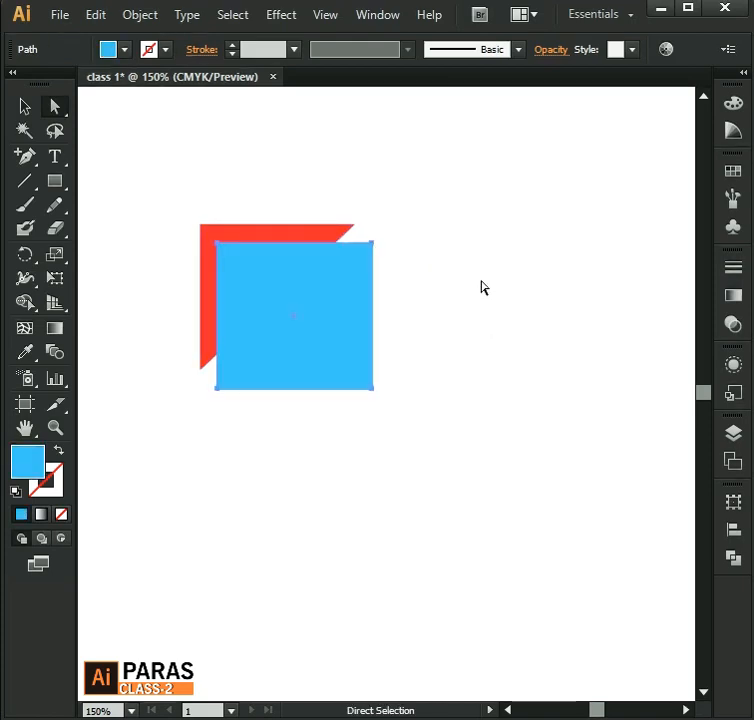
pyautogui.click(483, 288)
pyautogui.click(333, 244)
pyautogui.moveTo(333, 244); pyautogui.dragTo(321, 243)
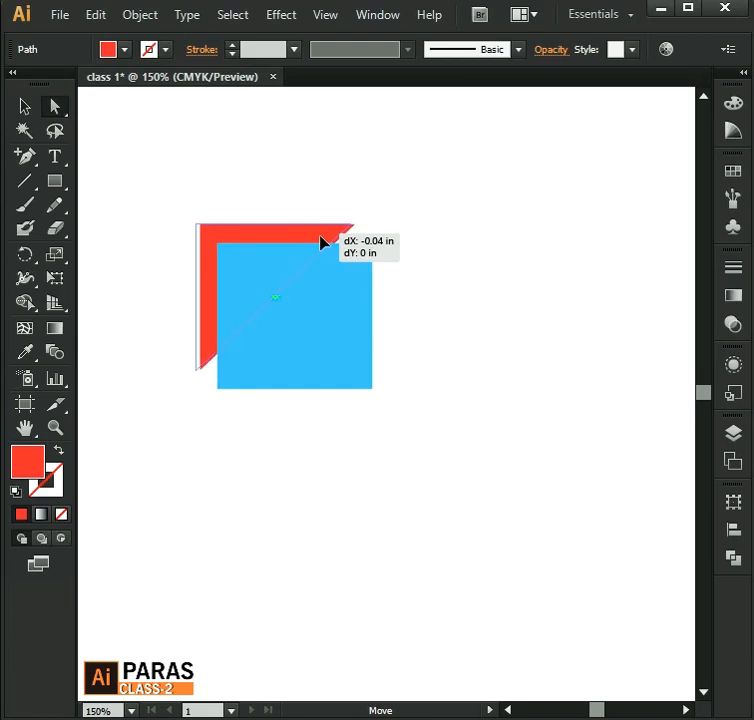
# Step: Select both grouped paths with Direct Selection and move them together slightly right and down
pyautogui.click(448, 427)
pyautogui.moveTo(448, 427); pyautogui.dragTo(185, 215)
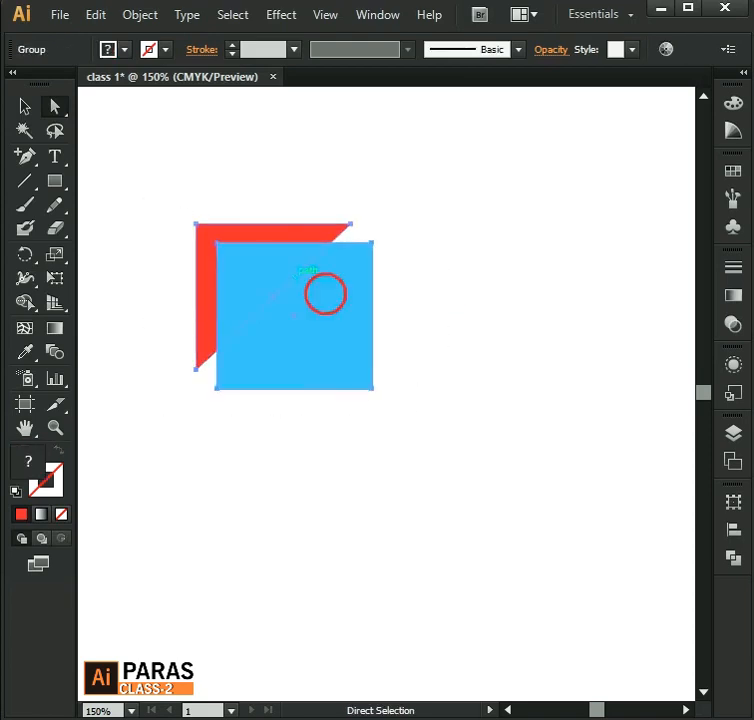
pyautogui.moveTo(325, 294); pyautogui.dragTo(396, 340)
pyautogui.moveTo(372, 364); pyautogui.dragTo(283, 312)
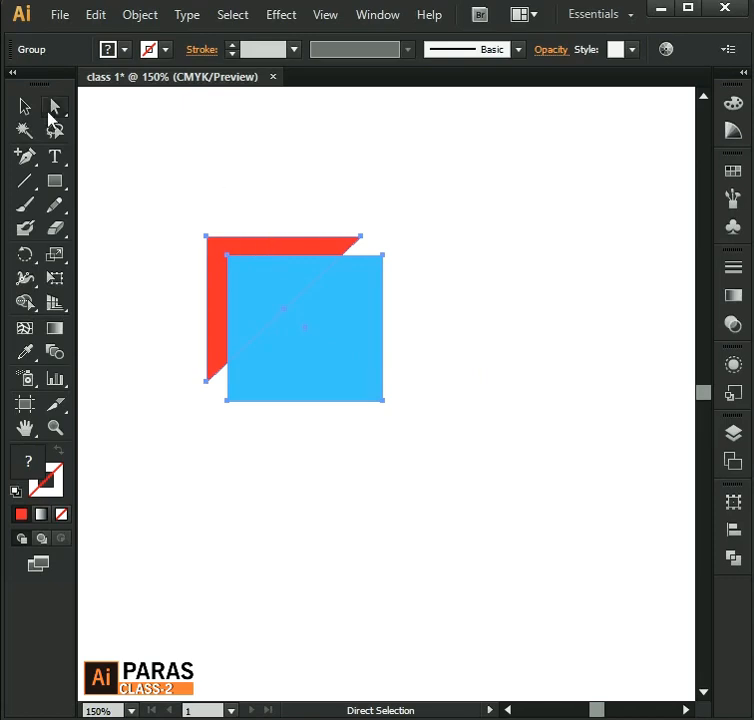
# Step: Return to the Selection tool and ungroup the red triangle and blue square
pyautogui.click(26, 106)
pyautogui.click(220, 134)
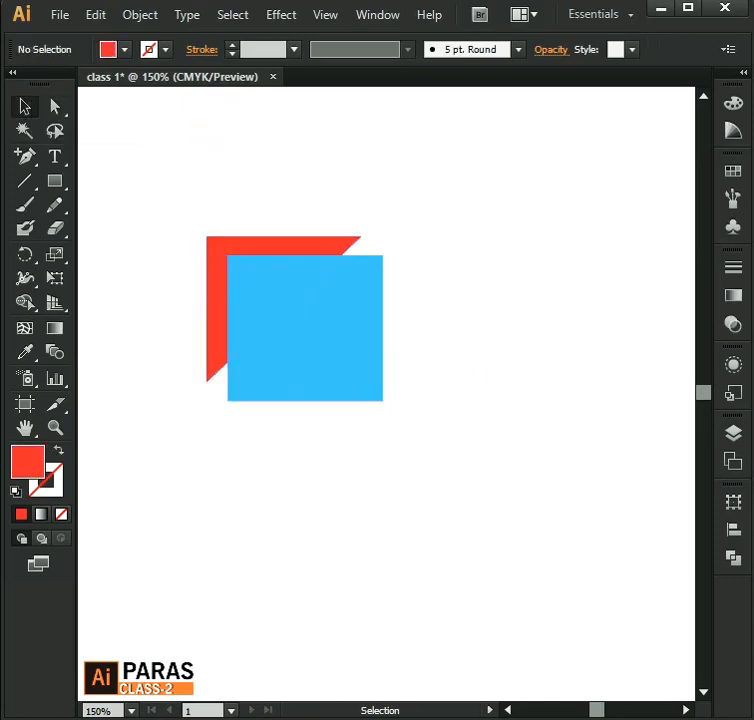
pyautogui.rightClick(267, 279)
pyautogui.click(320, 395)
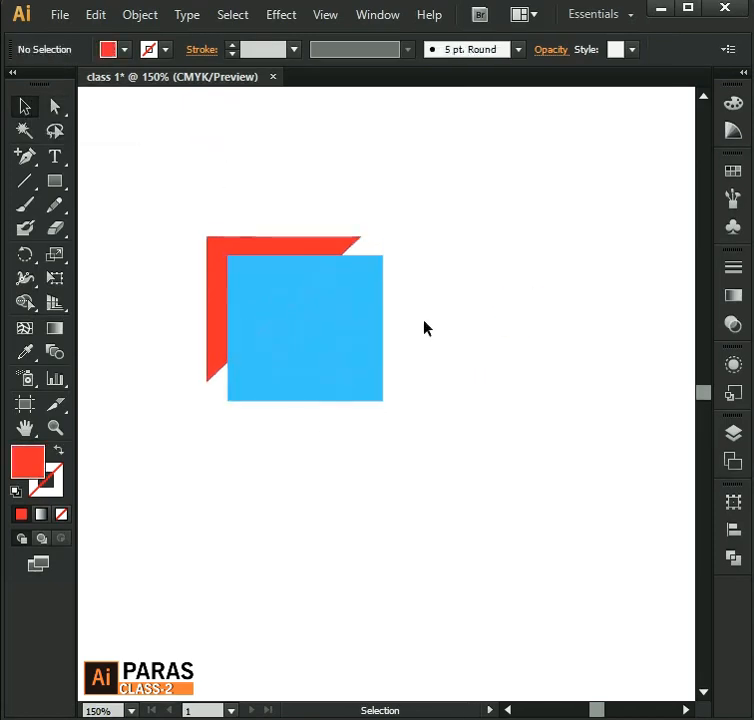
pyautogui.rightClick(373, 310)
pyautogui.rightClick(274, 298)
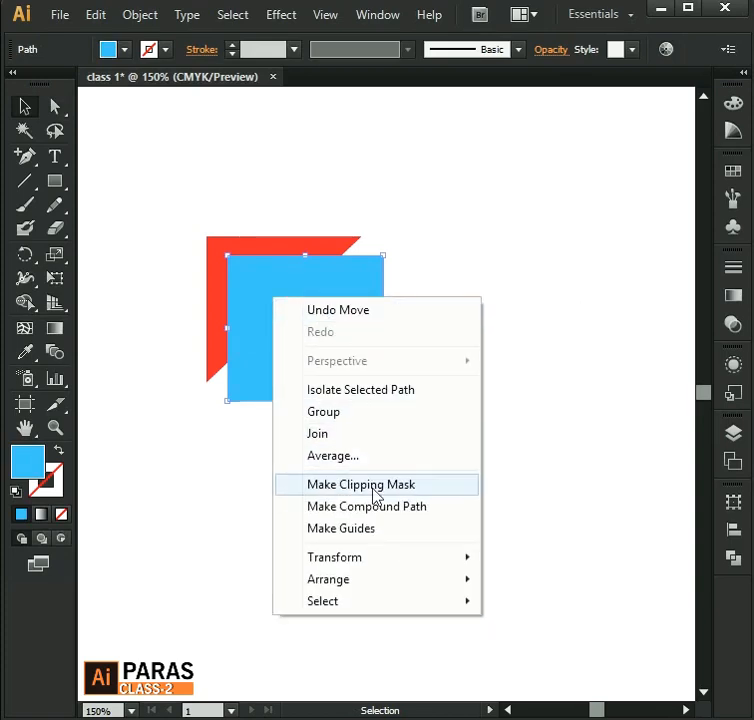
pyautogui.click(660, 433)
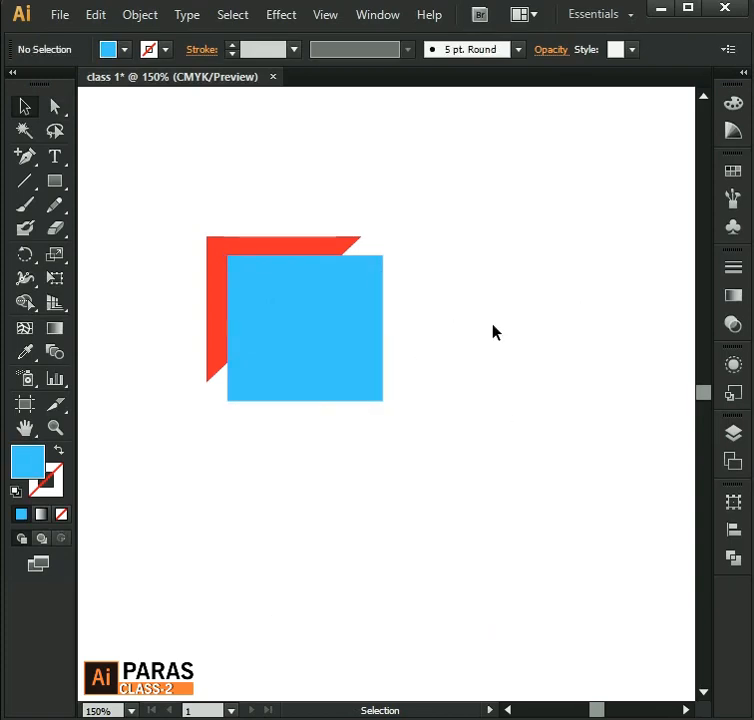
pyautogui.click(358, 323)
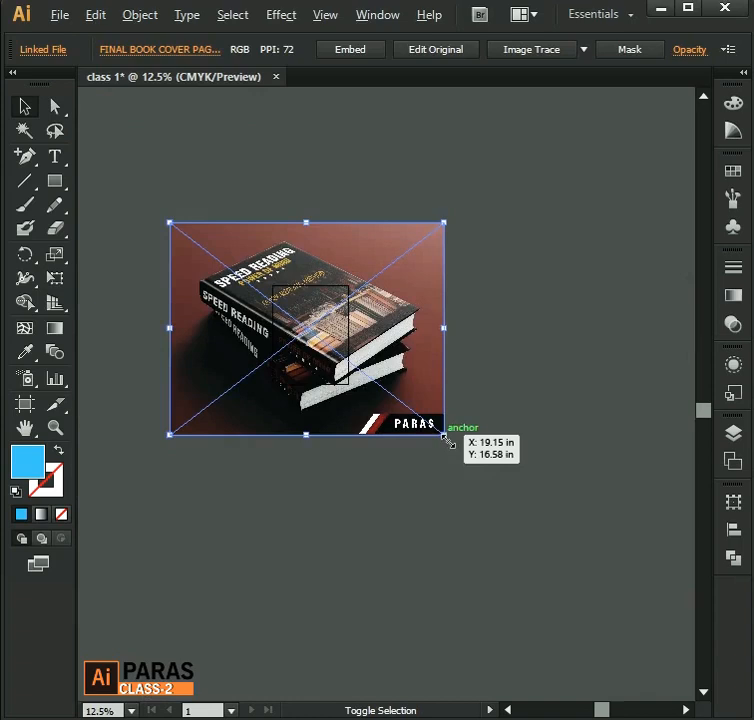
# Step: Scale the placed linked book cover image down from its lower-right corner to roughly the size of the shapes
pyautogui.moveTo(445, 436); pyautogui.dragTo(318, 338)
pyautogui.click(363, 388)
pyautogui.scroll(4, 310, 320)
pyautogui.scroll(3, 307, 359)
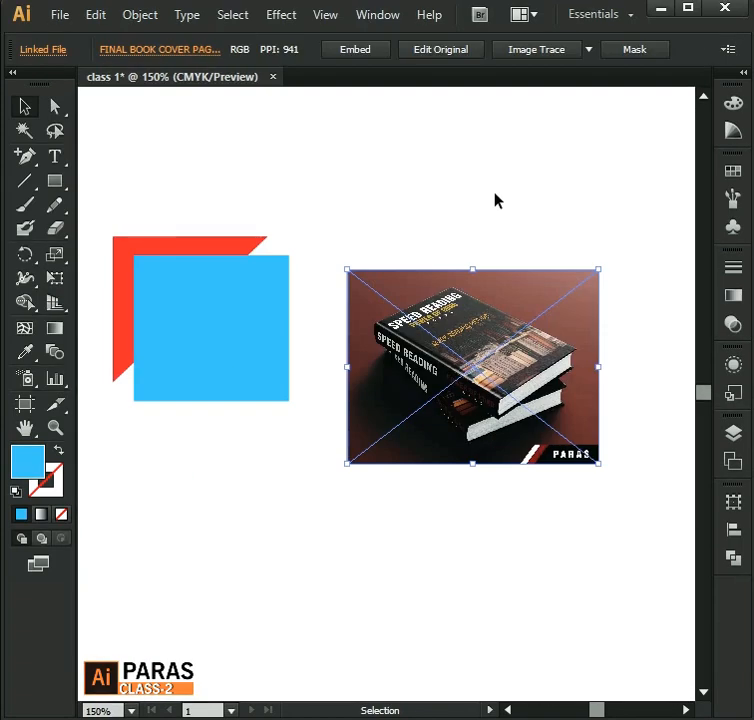
# Step: Move the linked book cover image around and leave it to the right of the red and blue shapes
pyautogui.moveTo(461, 382); pyautogui.dragTo(587, 465)
pyautogui.moveTo(490, 389); pyautogui.dragTo(372, 306)
pyautogui.moveTo(425, 336); pyautogui.dragTo(376, 298)
pyautogui.moveTo(448, 338); pyautogui.dragTo(486, 377)
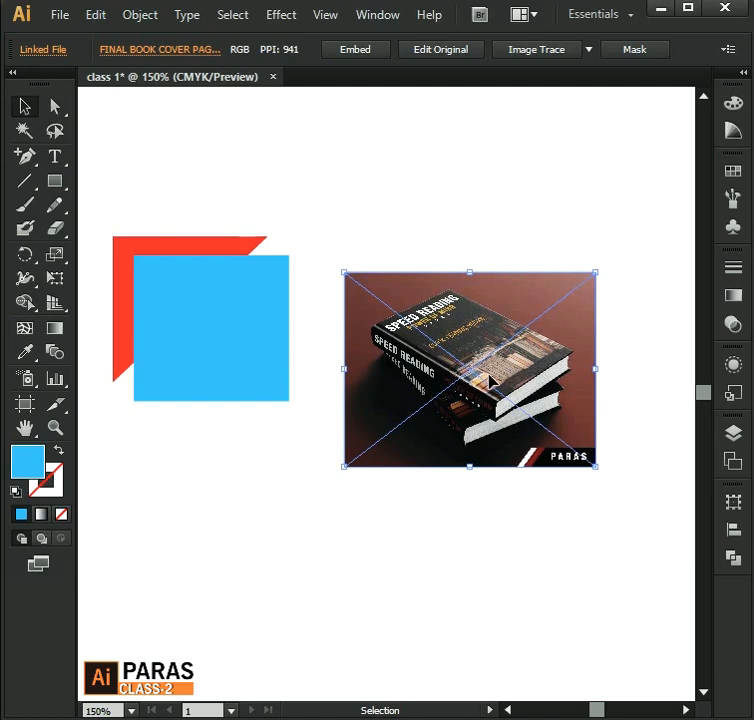
# Step: Embed the linked book cover image in the document
pyautogui.click(365, 55)
pyautogui.click(384, 167)
pyautogui.click(507, 396)
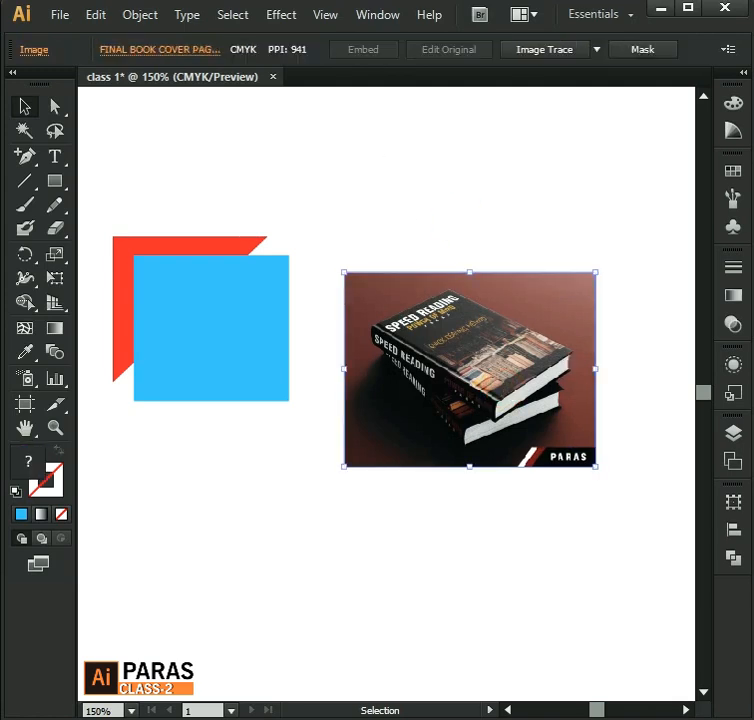
# Step: Move the embedded book cover image left so it just overlaps the blue square's right edge
pyautogui.click(300, 200)
pyautogui.click(496, 313)
pyautogui.click(473, 204)
pyautogui.click(505, 360)
pyautogui.click(400, 245)
pyautogui.moveTo(410, 290); pyautogui.dragTo(345, 279)
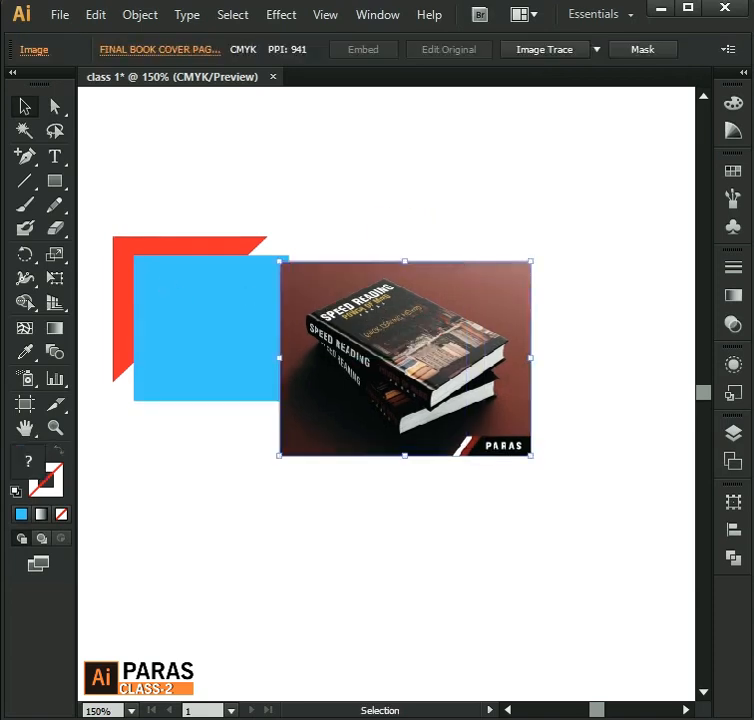
# Step: Enlarge the embedded book cover image and position it so it completely covers the red and blue shapes
pyautogui.click(652, 327)
pyautogui.scroll(-1, 652, 327)
pyautogui.scroll(1, 385, 308)
pyautogui.moveTo(575, 340); pyautogui.dragTo(386, 285)
pyautogui.moveTo(472, 398); pyautogui.dragTo(486, 429)
pyautogui.moveTo(501, 431); pyautogui.dragTo(524, 431)
pyautogui.click(570, 430)
pyautogui.click(400, 350)
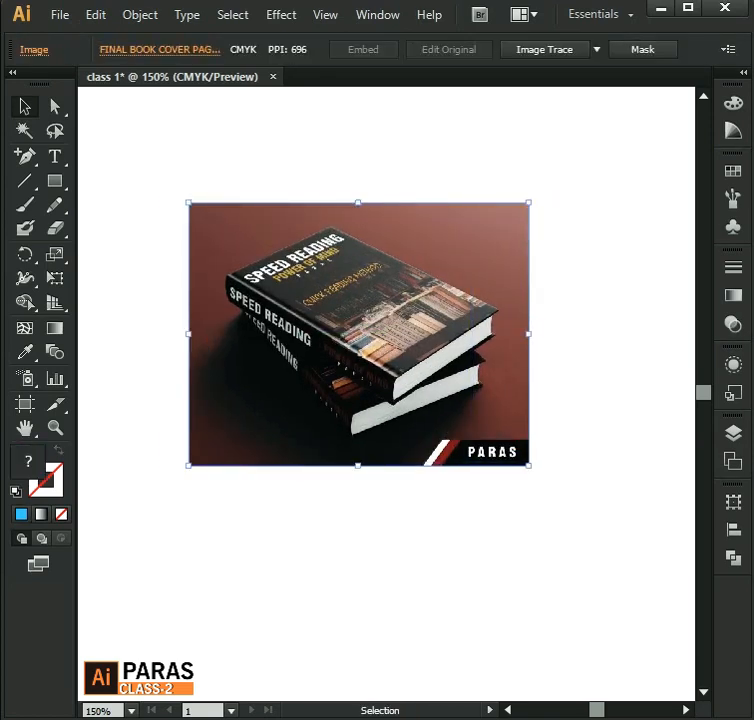
# Step: Examine the Transform and Arrange options available for the book cover image
pyautogui.rightClick(256, 250)
pyautogui.moveTo(289, 350)
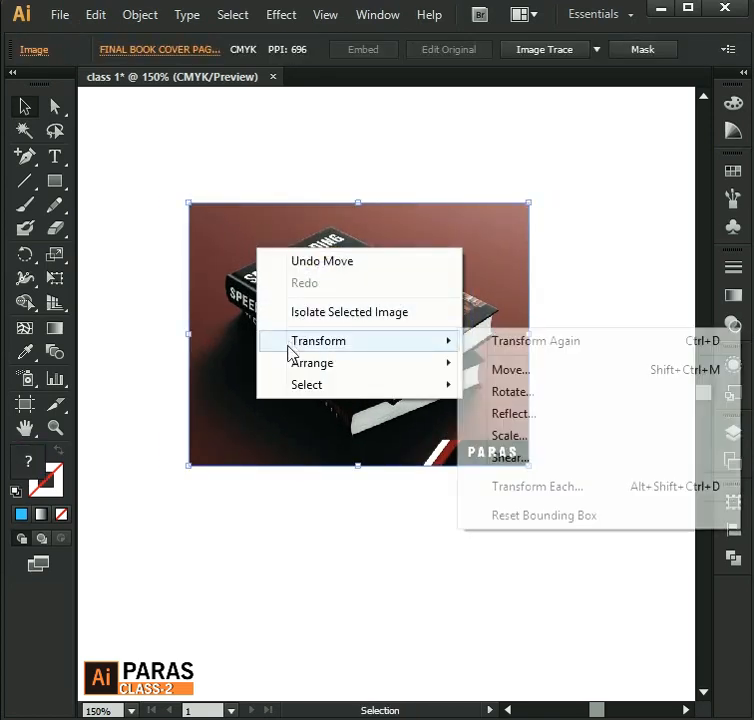
pyautogui.click(237, 279)
pyautogui.rightClick(207, 266)
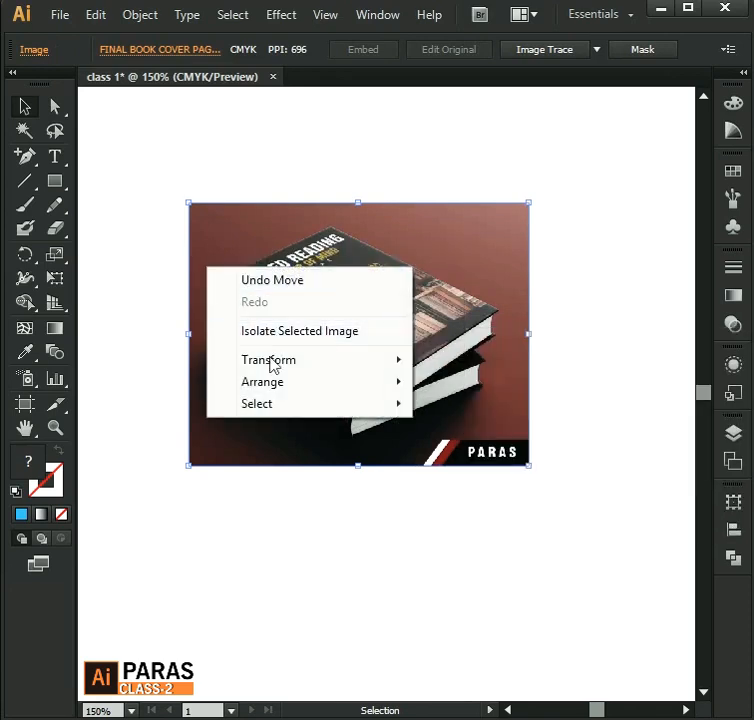
pyautogui.moveTo(270, 366)
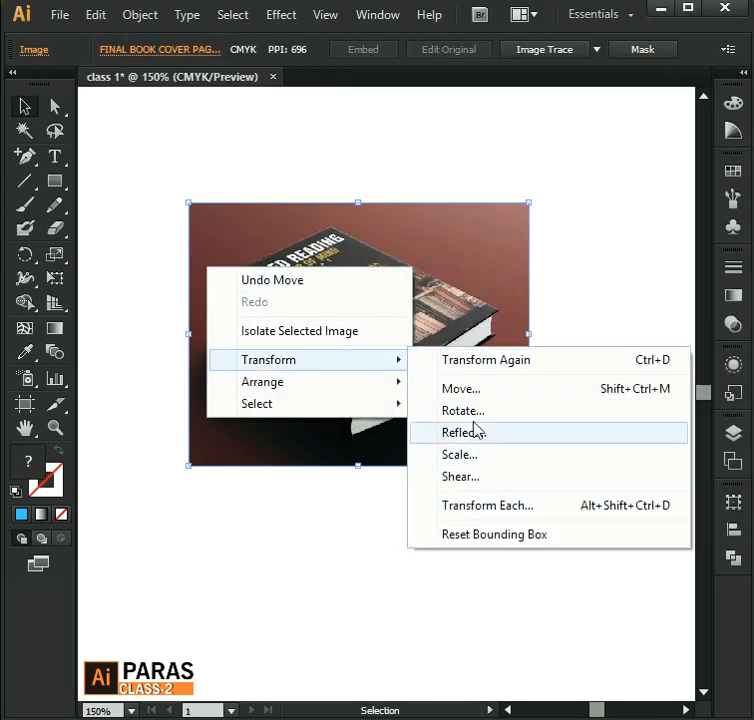
pyautogui.moveTo(370, 403)
pyautogui.moveTo(318, 386)
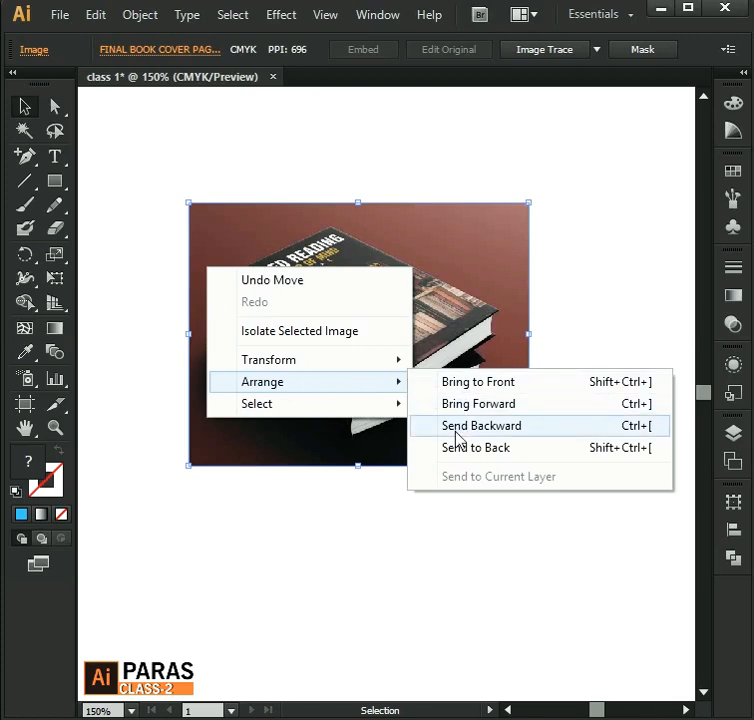
pyautogui.click(560, 310)
# Step: Move the book cover image right to uncover the shapes beneath, leaving it over the right part of the blue square
pyautogui.hotkey('ctrl', 'z')
pyautogui.moveTo(550, 358); pyautogui.dragTo(561, 351)
pyautogui.click(336, 445)
pyautogui.click(295, 293)
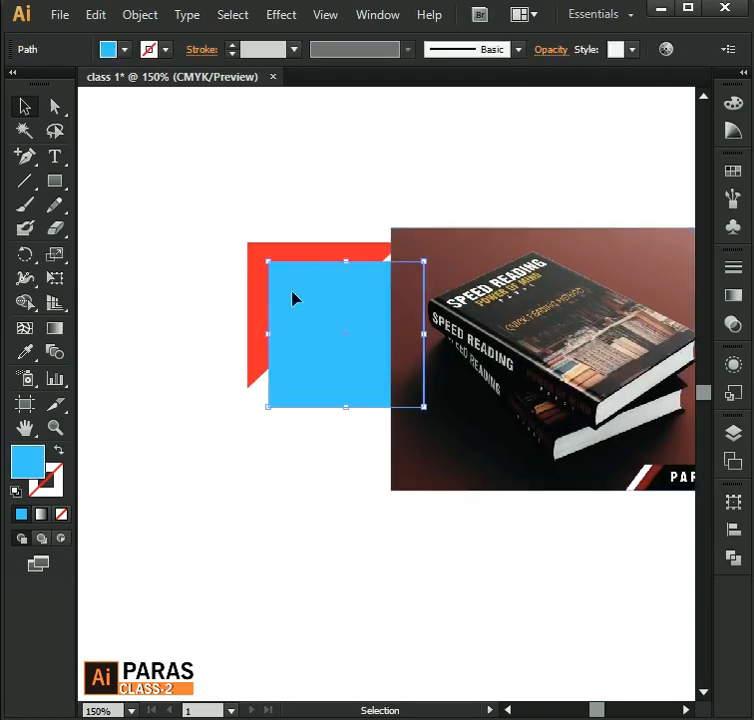
pyautogui.click(258, 246)
pyautogui.moveTo(404, 300); pyautogui.dragTo(334, 303)
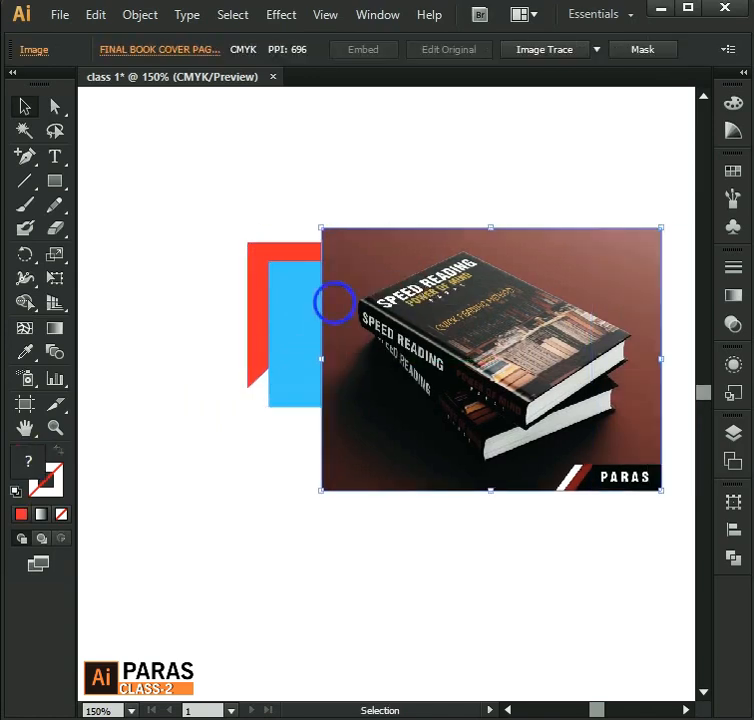
# Step: Shift the book cover image slightly left and send it backward so it sits behind the blue square
pyautogui.rightClick(334, 303)
pyautogui.moveTo(392, 425)
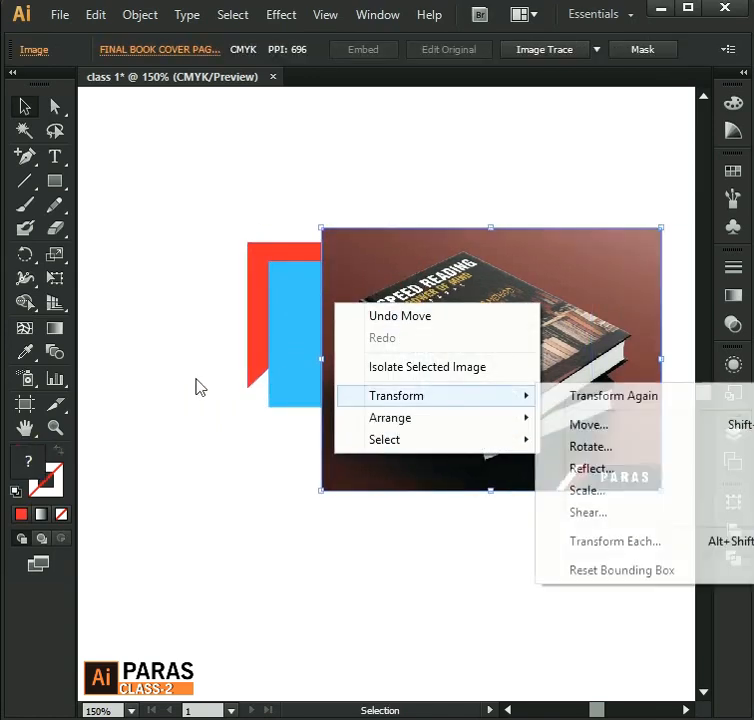
pyautogui.click(197, 387)
pyautogui.moveTo(441, 409); pyautogui.dragTo(409, 400)
pyautogui.rightClick(303, 256)
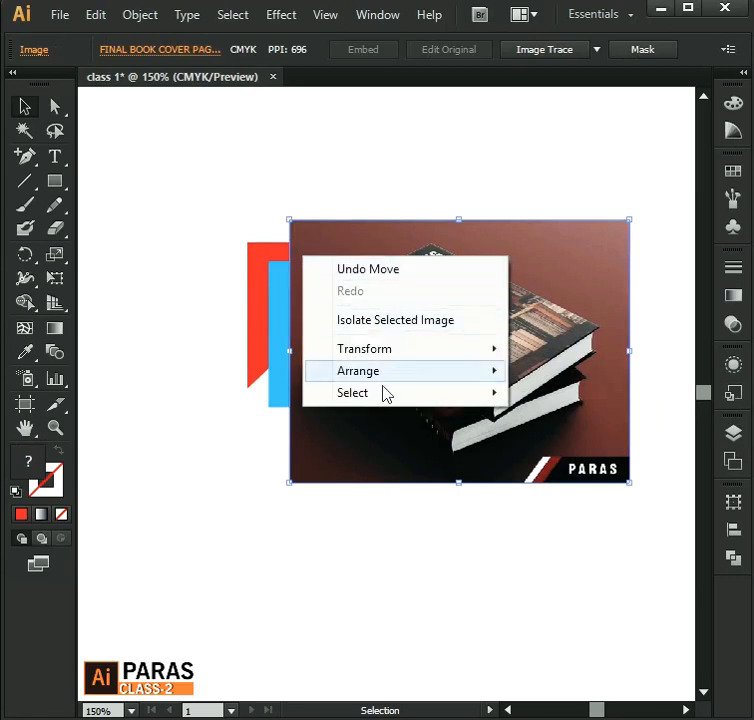
pyautogui.moveTo(450, 392)
pyautogui.moveTo(497, 375)
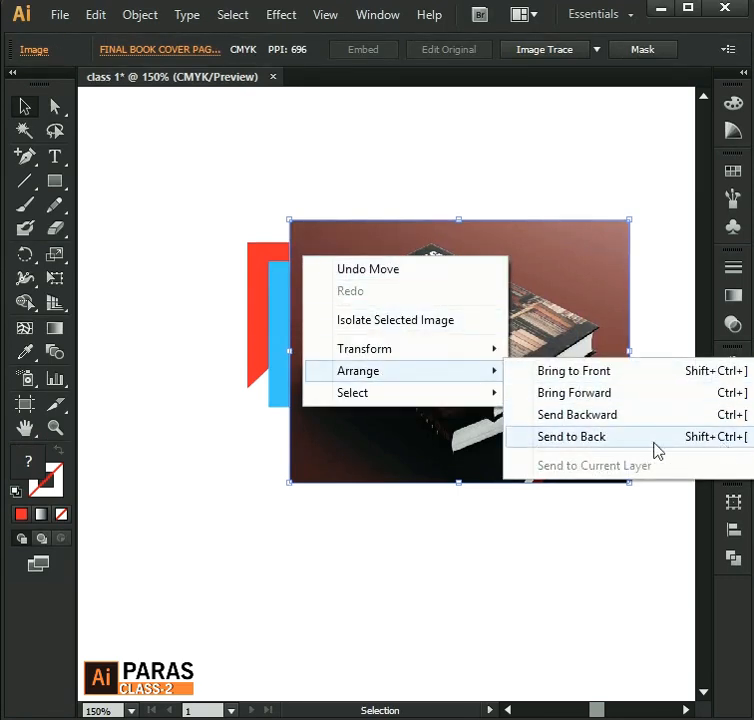
pyautogui.click(577, 414)
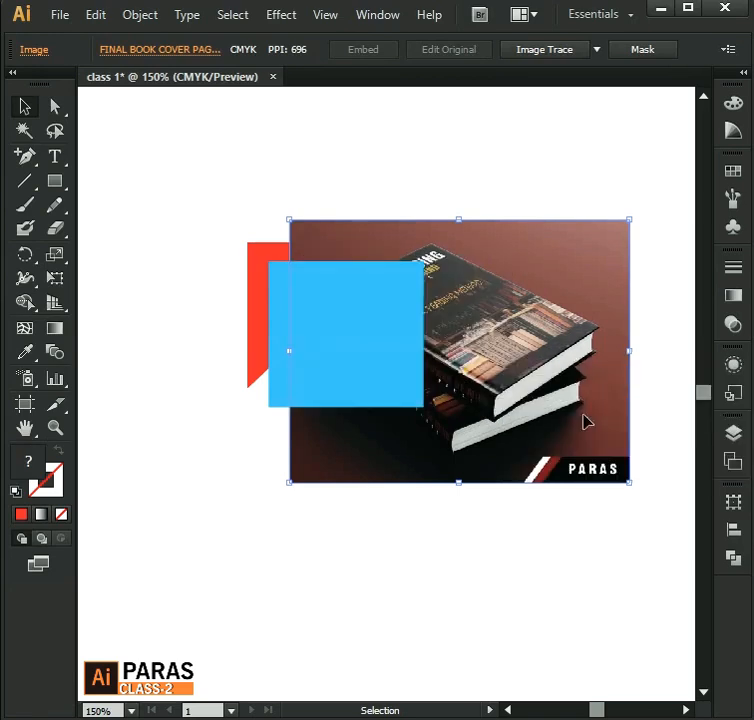
# Step: Shrink and reposition the book cover image so it extends beyond the blue square on all sides
pyautogui.click(512, 490)
pyautogui.moveTo(504, 356); pyautogui.dragTo(428, 340)
pyautogui.moveTo(480, 358); pyautogui.dragTo(469, 387)
pyautogui.moveTo(541, 492); pyautogui.dragTo(481, 446)
pyautogui.moveTo(434, 411); pyautogui.dragTo(458, 412)
pyautogui.click(451, 485)
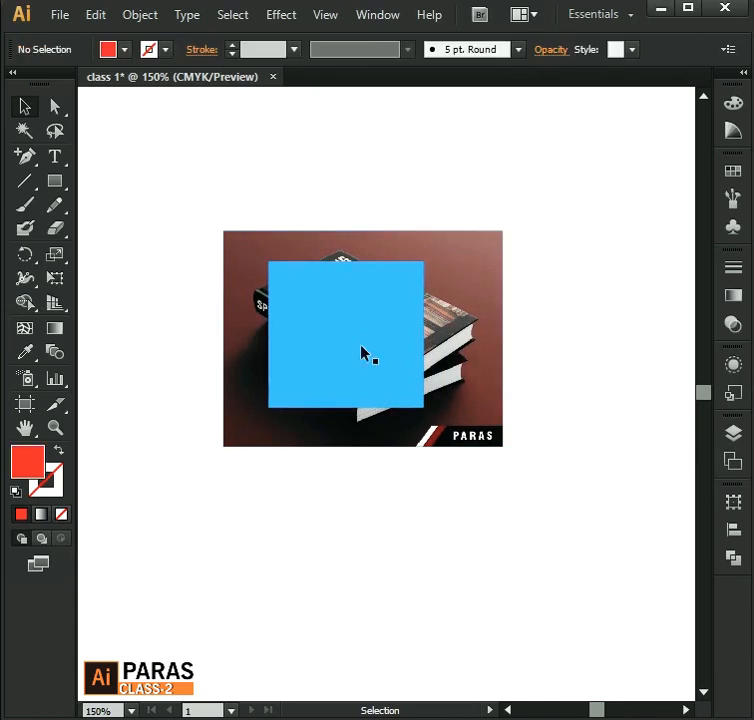
# Step: Select the blue square and the book cover image together and make a clipping mask from them
pyautogui.click(362, 353)
pyautogui.keyDown('shift'); pyautogui.click(463, 282); pyautogui.keyUp('shift')
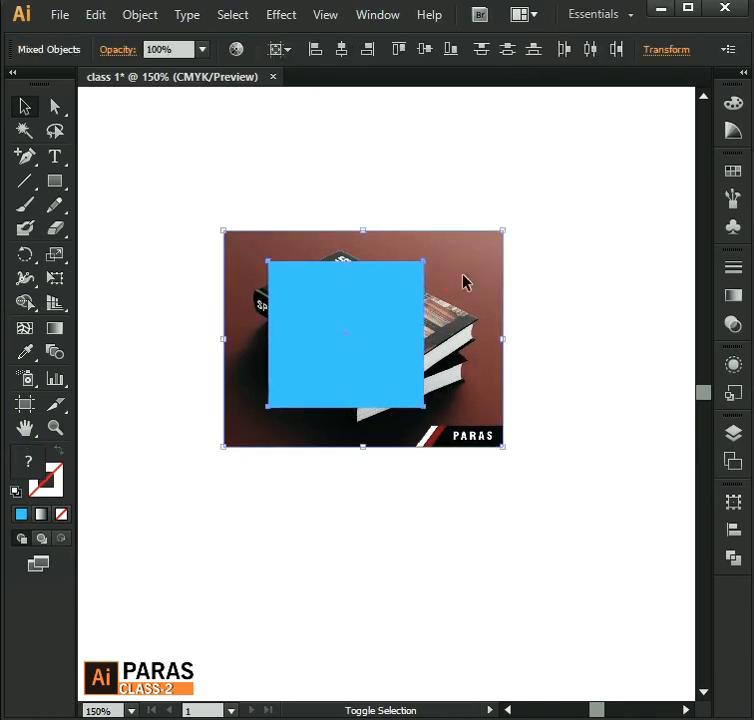
pyautogui.click(390, 342)
pyautogui.click(476, 177)
pyautogui.click(400, 300)
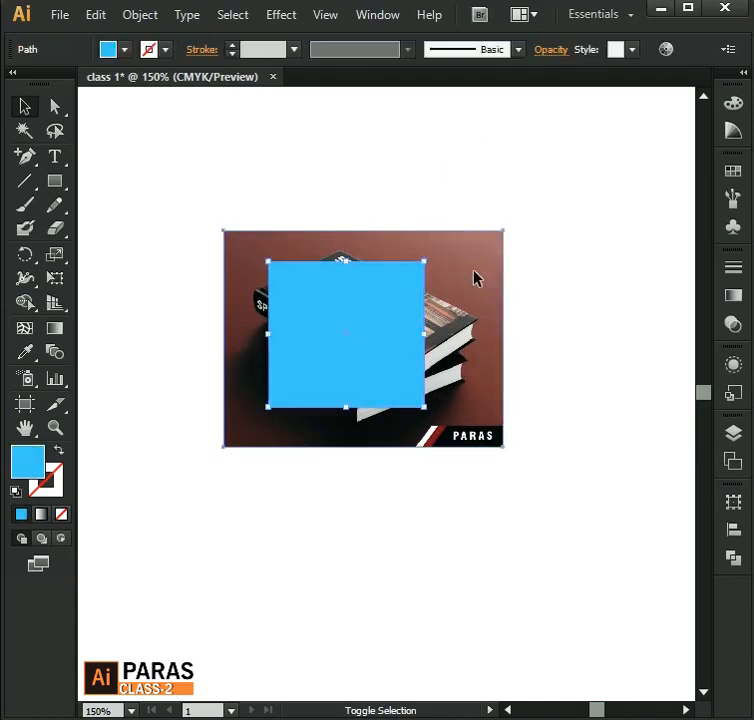
pyautogui.keyDown('shift'); pyautogui.click(473, 276); pyautogui.keyUp('shift')
pyautogui.rightClick(387, 304)
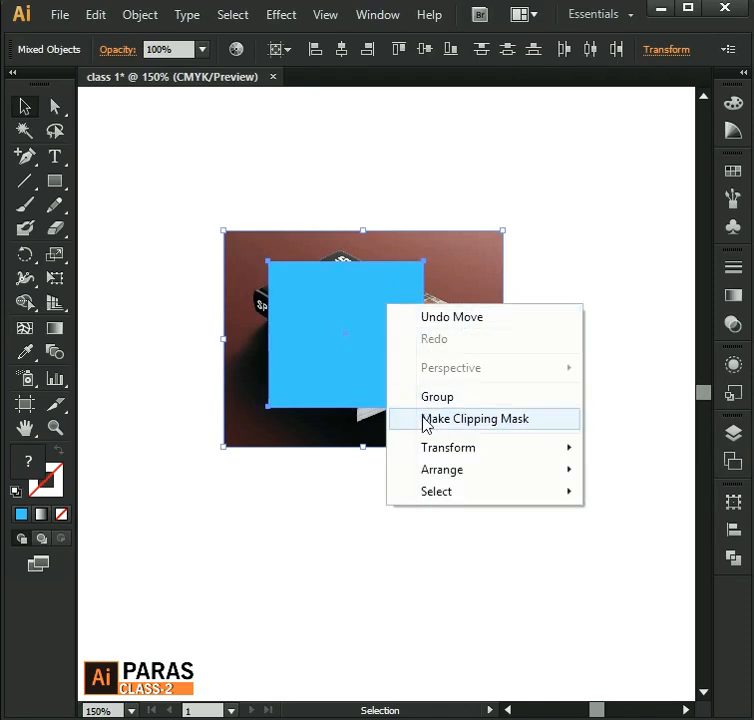
pyautogui.click(519, 419)
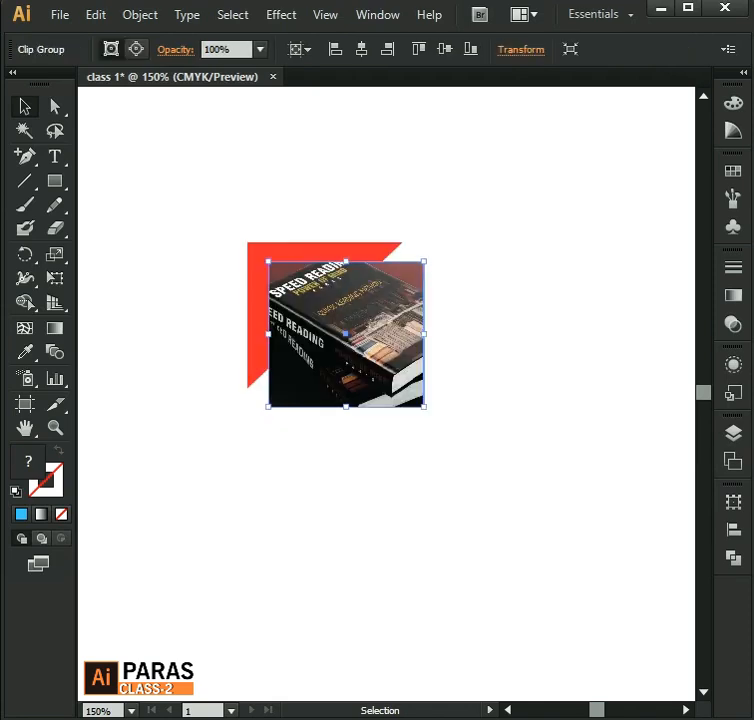
# Step: Examine the clipped book cover image up close against the red shape
pyautogui.click(484, 358)
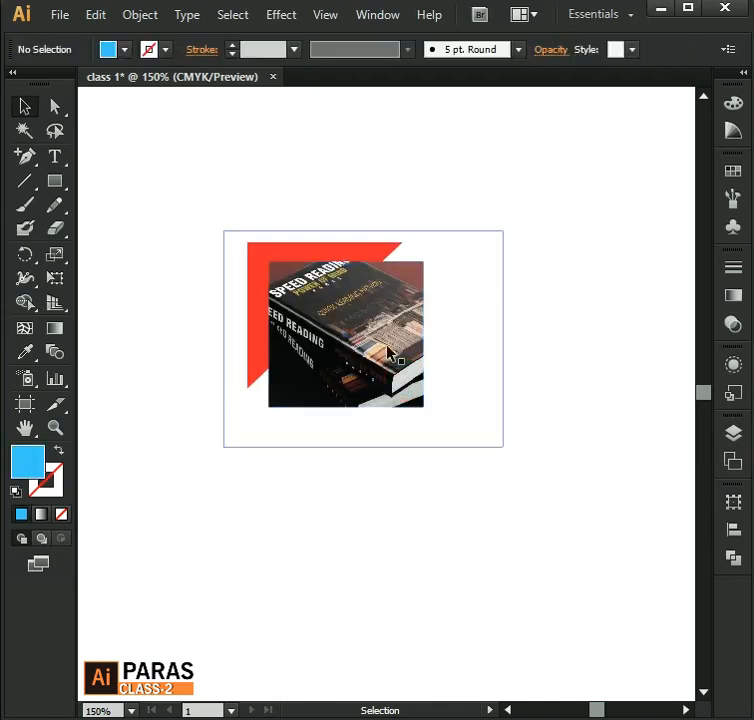
pyautogui.scroll(2, 358, 328)
pyautogui.scroll(-1, 353, 316)
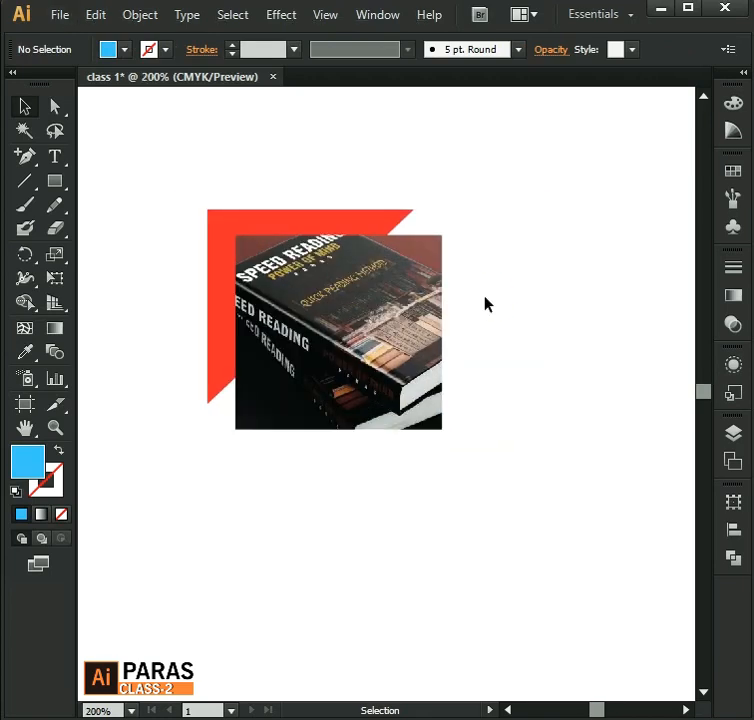
pyautogui.click(342, 298)
pyautogui.click(535, 247)
pyautogui.scroll(1, 378, 285)
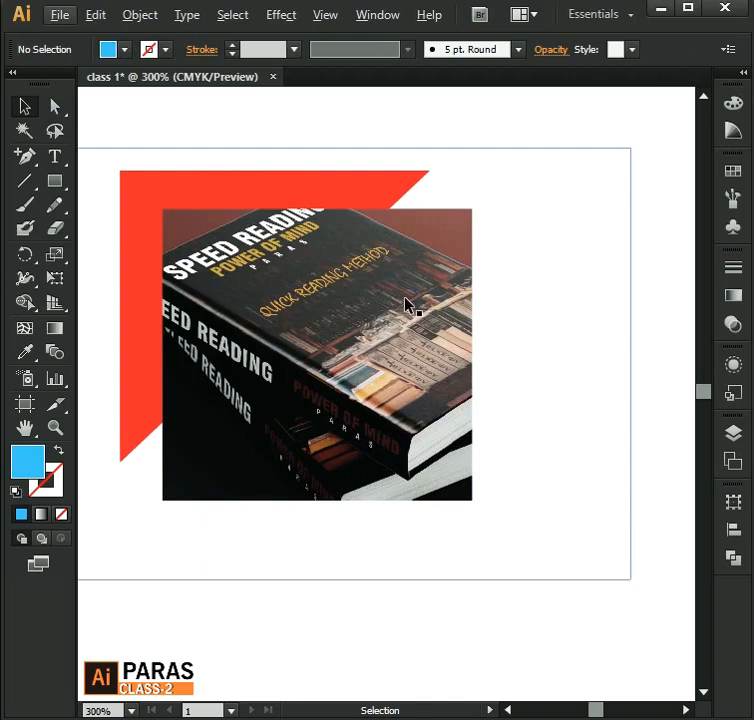
pyautogui.scroll(-1, 409, 303)
pyautogui.click(547, 306)
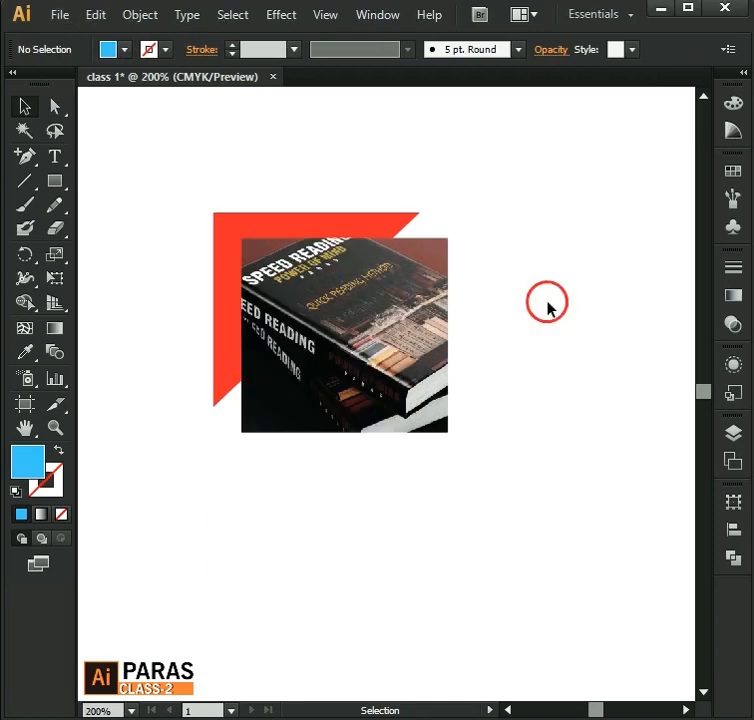
# Step: Isolate the clip group, move the book cover image down and right inside the mask, and exit isolation
pyautogui.doubleClick(360, 315)
pyautogui.moveTo(533, 349); pyautogui.dragTo(564, 372)
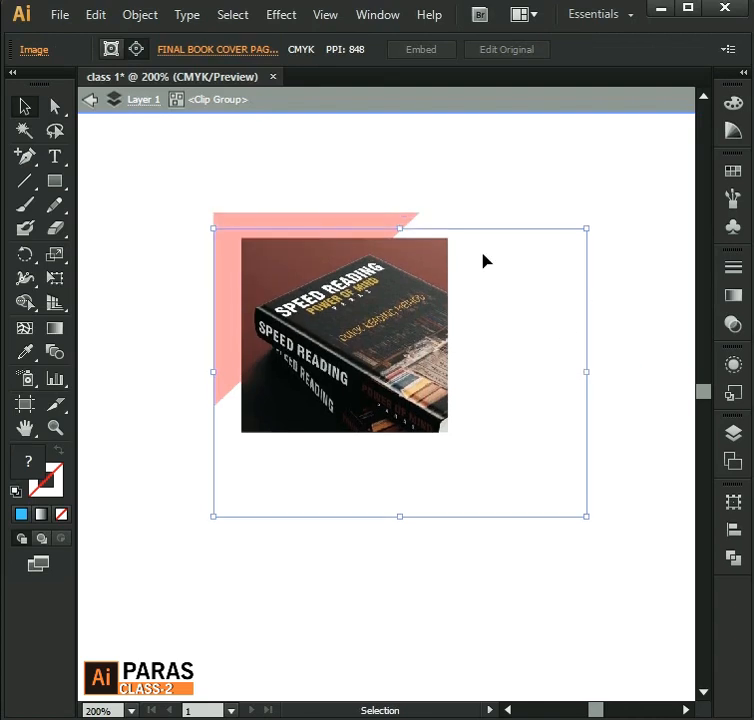
pyautogui.doubleClick(490, 182)
# Step: Move the clipped book cover image to the right and undo the move
pyautogui.click(325, 400)
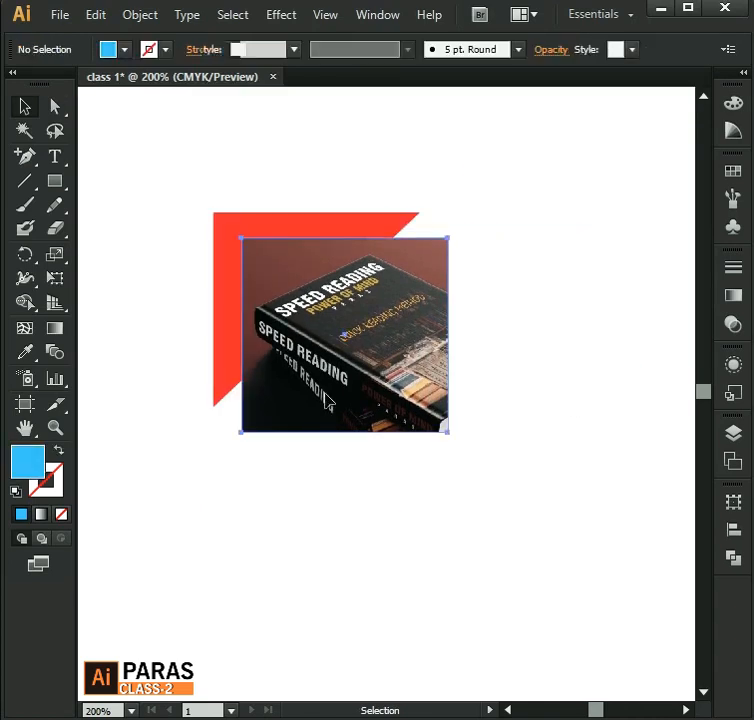
pyautogui.moveTo(325, 400); pyautogui.dragTo(476, 420)
pyautogui.hotkey('ctrl', 'z')
pyautogui.click(540, 318)
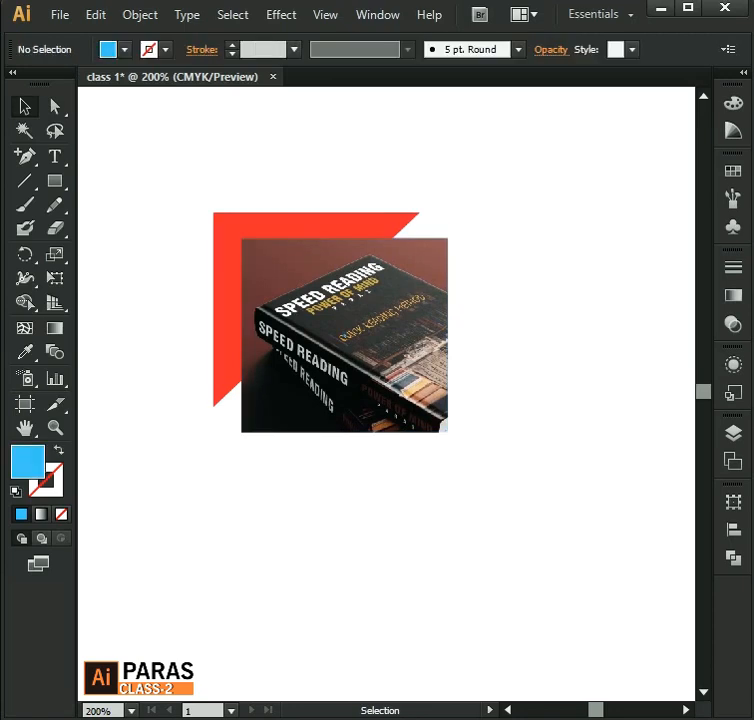
pyautogui.click(228, 225)
pyautogui.moveTo(173, 172); pyautogui.dragTo(525, 465)
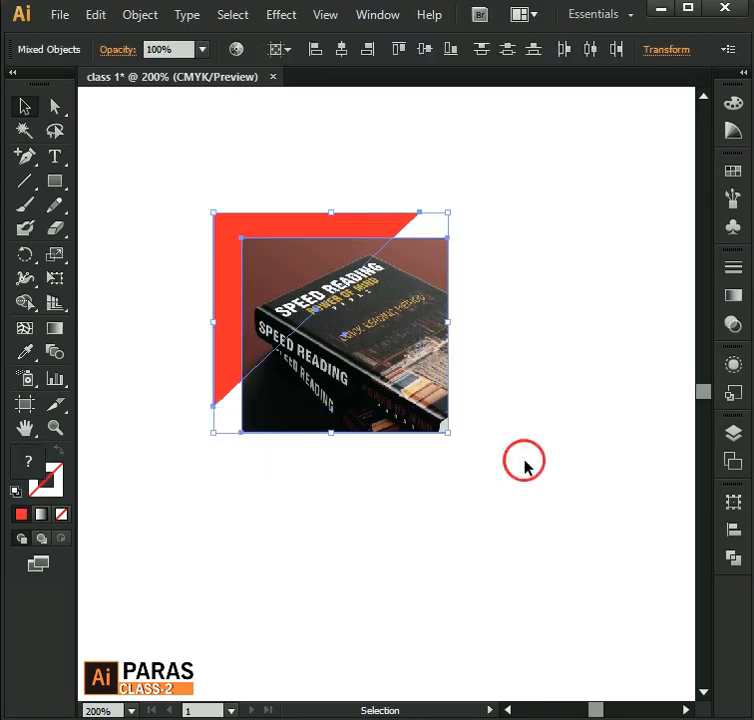
pyautogui.click(525, 465)
# Step: Release the clipping mask on the book cover image
pyautogui.click(355, 313)
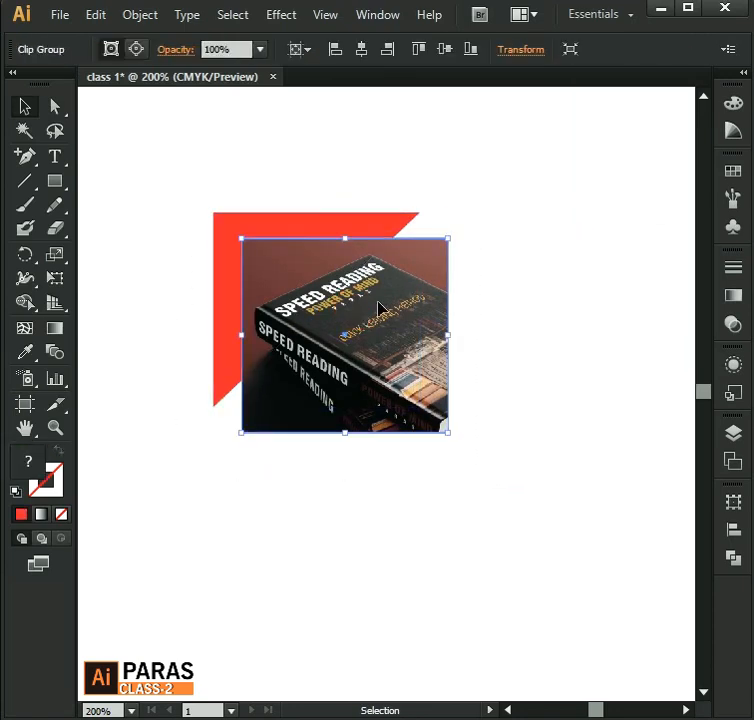
pyautogui.rightClick(379, 309)
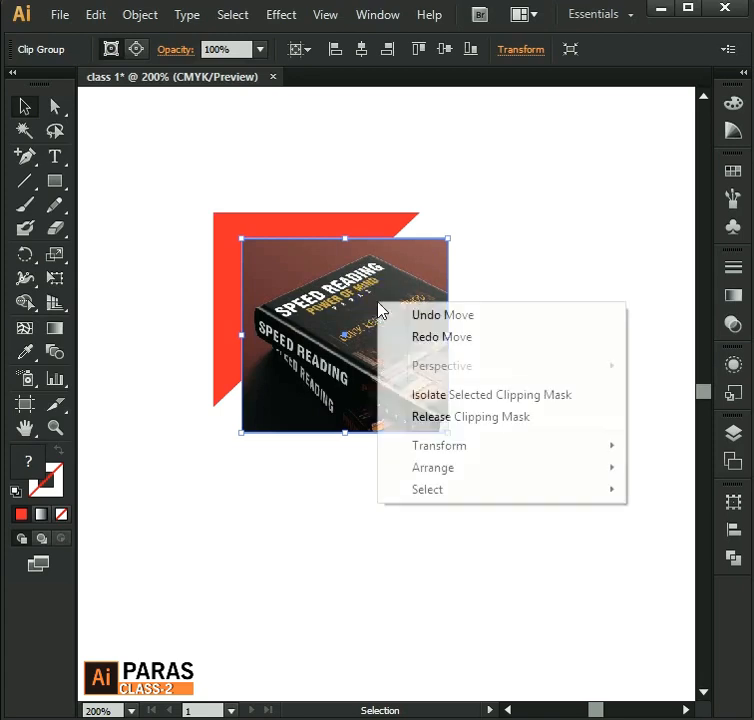
pyautogui.click(404, 418)
pyautogui.click(608, 532)
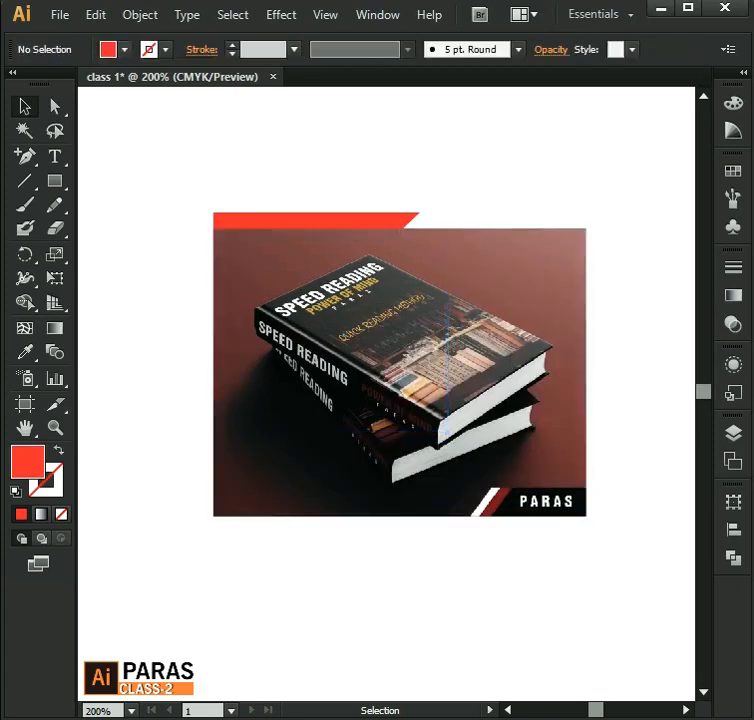
# Step: Fill the released, unfilled mask square with the light blue swatch
pyautogui.click(428, 296)
pyautogui.click(448, 257)
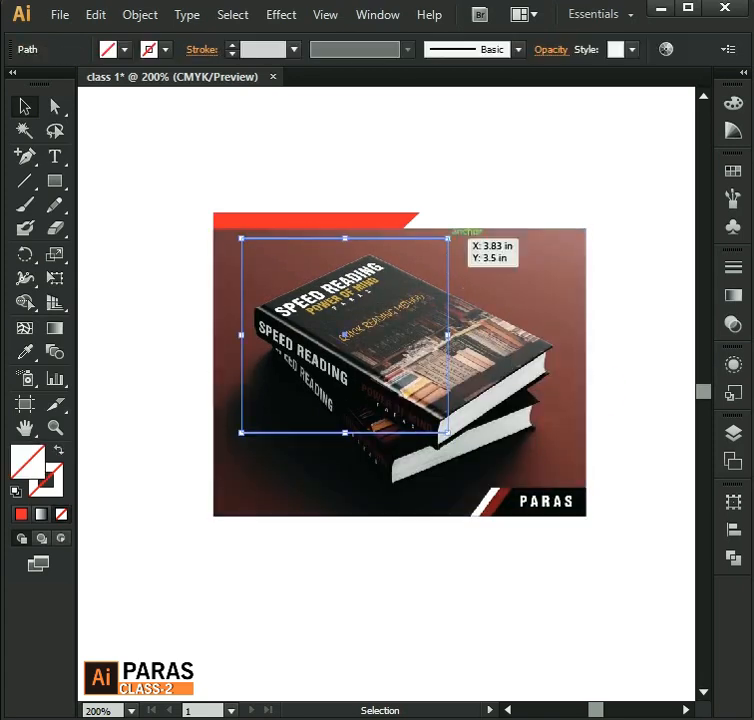
pyautogui.click(452, 221)
pyautogui.click(447, 242)
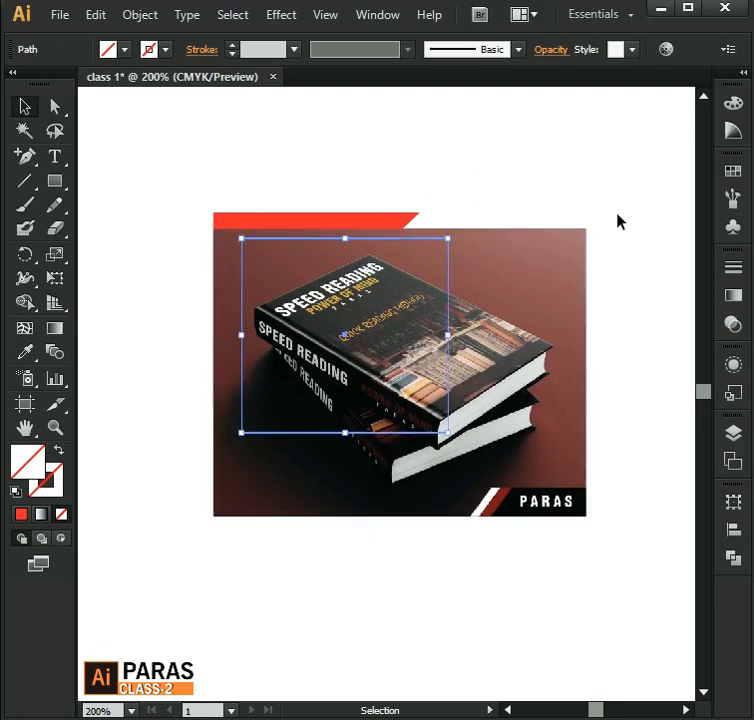
pyautogui.click(738, 172)
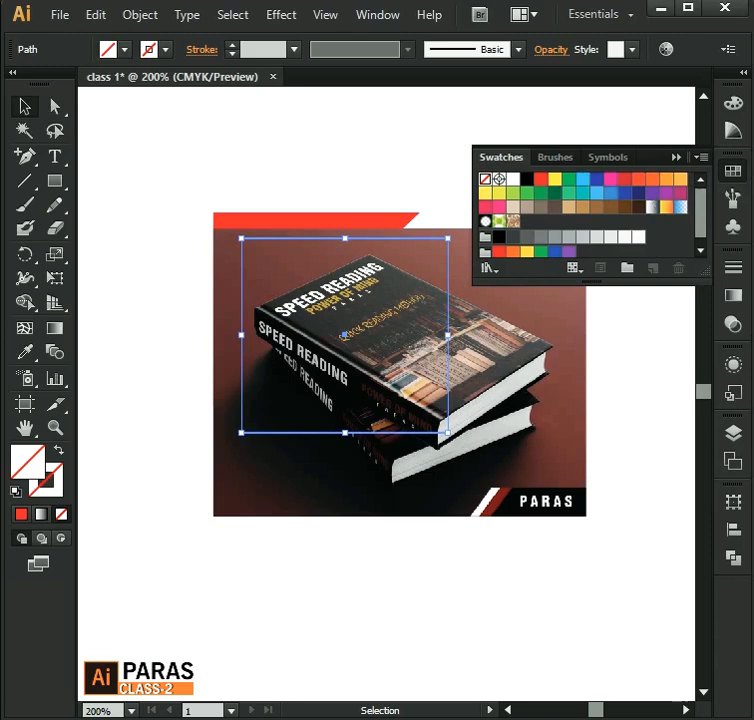
pyautogui.click(597, 188)
pyautogui.click(550, 143)
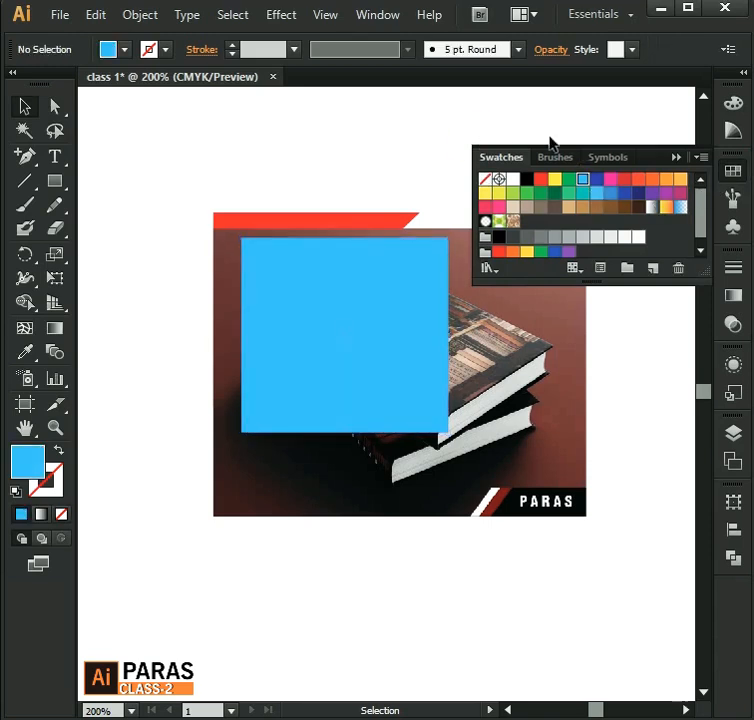
pyautogui.click(675, 157)
# Step: Clip the book cover image again with the refilled blue square as the clipping mask
pyautogui.click(422, 330)
pyautogui.keyDown('shift'); pyautogui.click(480, 288); pyautogui.keyUp('shift')
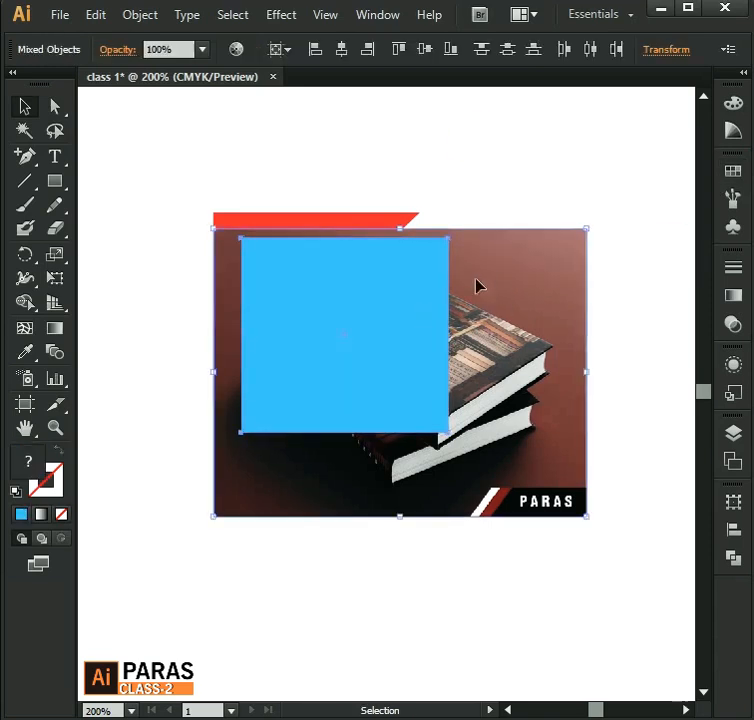
pyautogui.rightClick(412, 288)
pyautogui.click(480, 402)
pyautogui.click(480, 198)
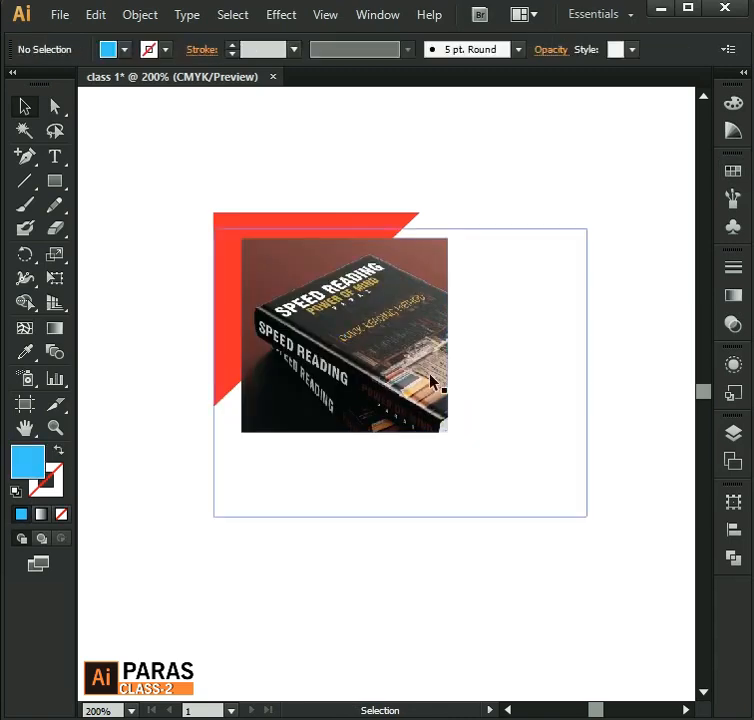
pyautogui.click(434, 385)
pyautogui.click(480, 330)
pyautogui.scroll(-2, 236, 234)
pyautogui.scroll(1, 234, 240)
pyautogui.moveTo(182, 174); pyautogui.dragTo(451, 447)
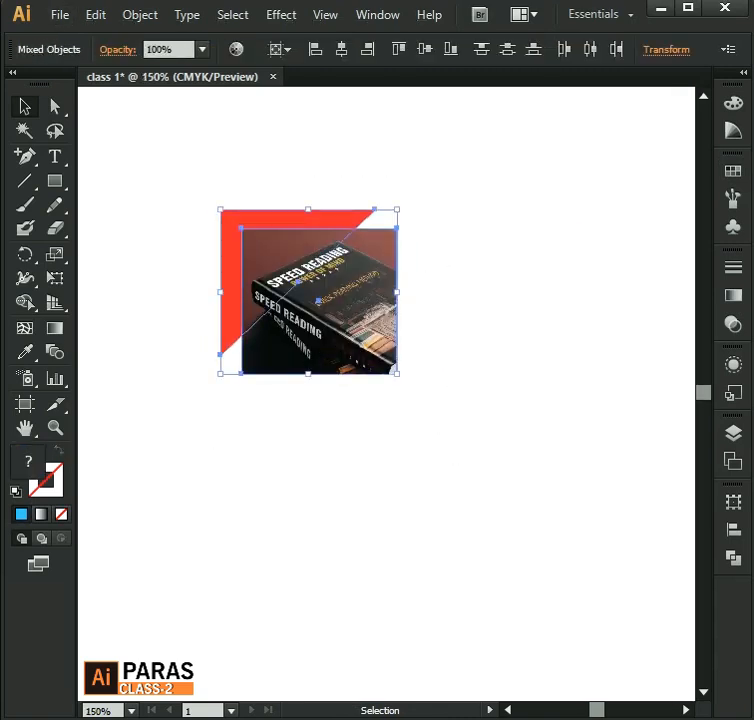
pyautogui.scroll(1, 325, 316)
pyautogui.click(480, 330)
pyautogui.click(312, 283)
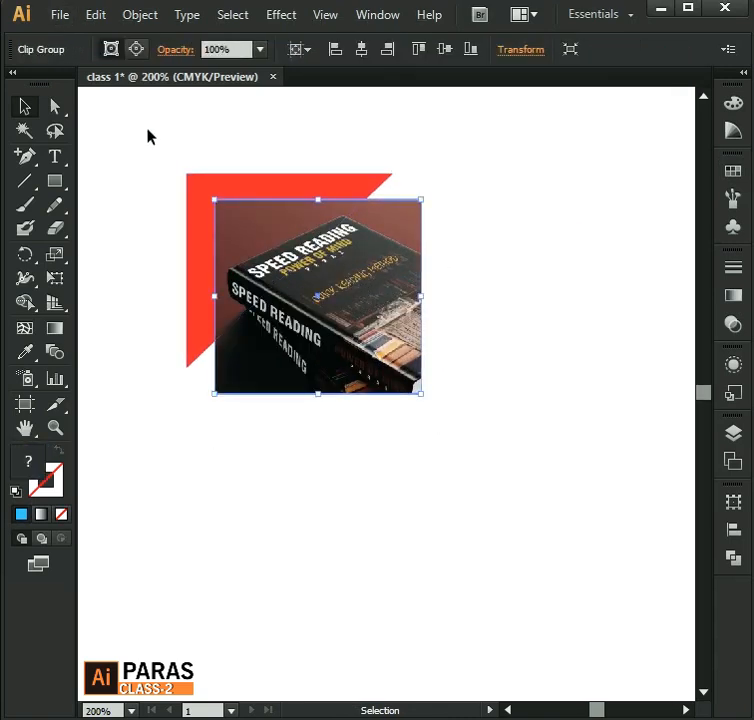
# Step: Examine the Transform options available for the selected red shape and clipped image, including Transform Again
pyautogui.moveTo(147, 129); pyautogui.dragTo(469, 492)
pyautogui.rightClick(202, 319)
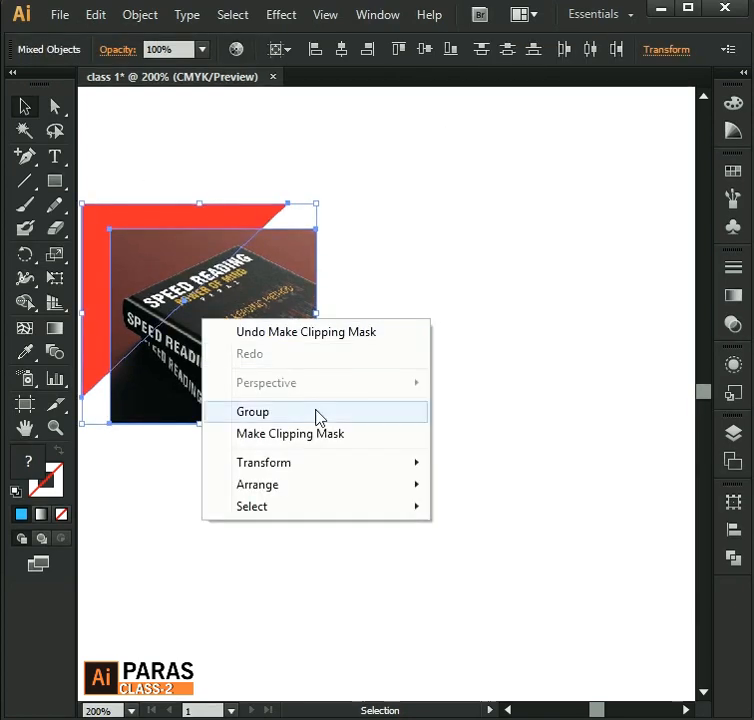
pyautogui.moveTo(296, 462)
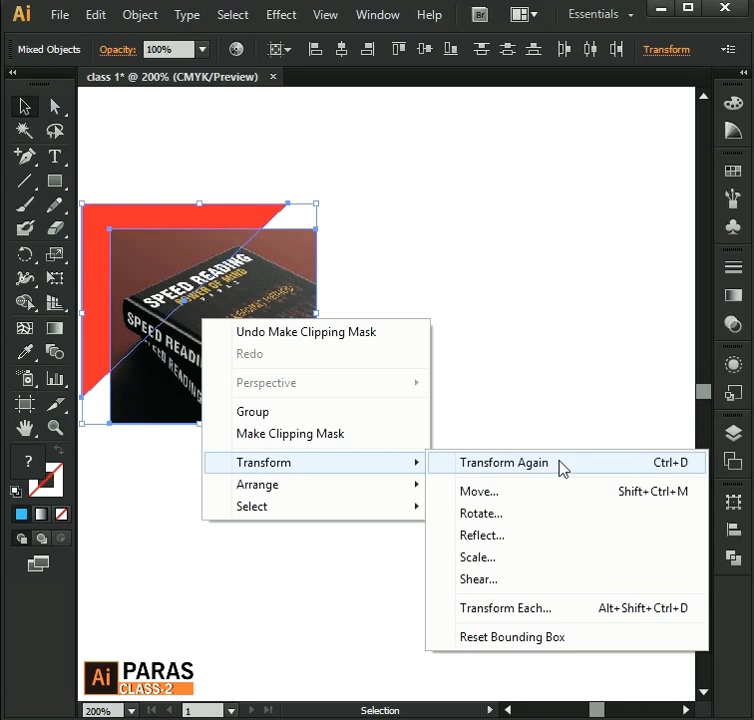
pyautogui.click(530, 387)
# Step: Draw a small blue rectangle in the empty area above the red shape
pyautogui.click(55, 182)
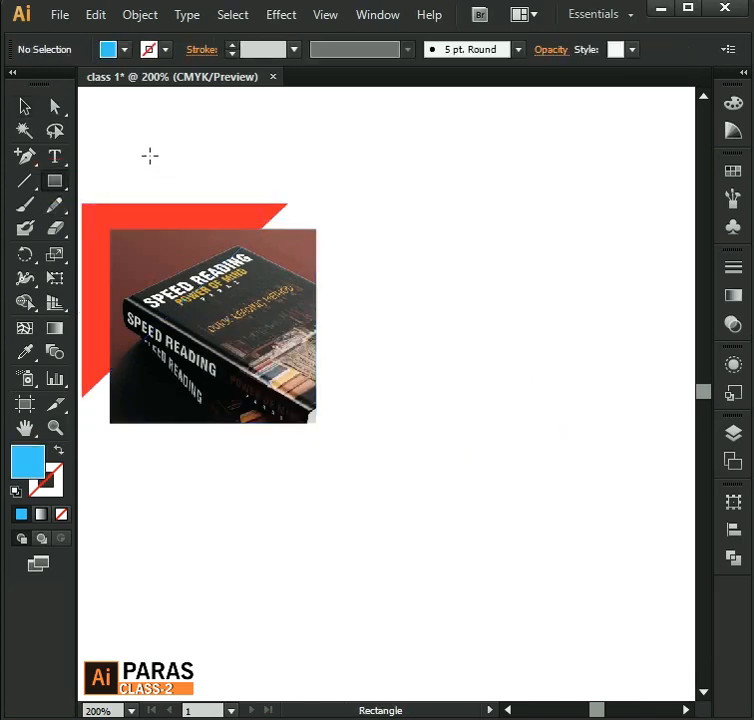
pyautogui.moveTo(125, 125); pyautogui.dragTo(157, 148)
pyautogui.click(25, 106)
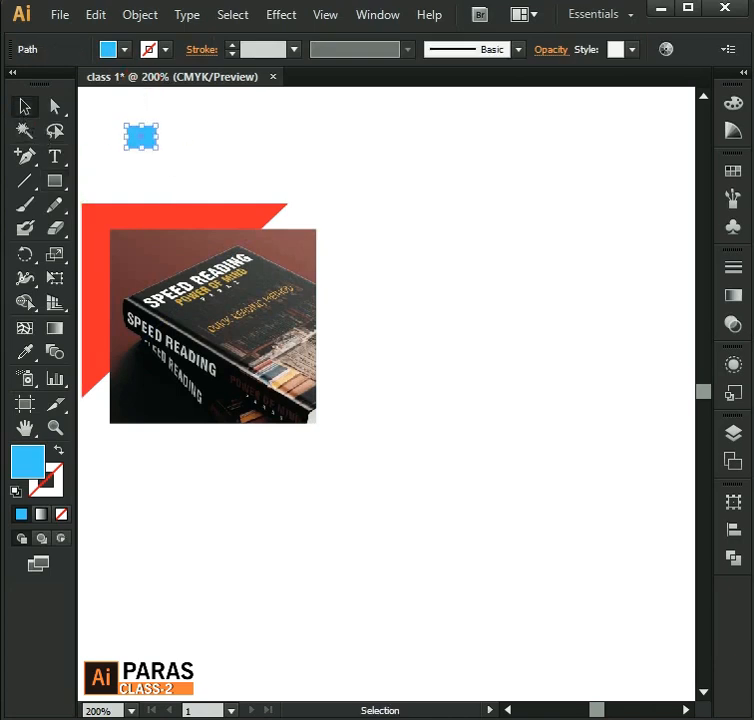
pyautogui.click(188, 148)
# Step: Copy the small blue rectangle a short distance to the right and repeat the copy with Transform Again to form a row
pyautogui.click(153, 131)
pyautogui.moveTo(153, 132); pyautogui.dragTo(207, 144)
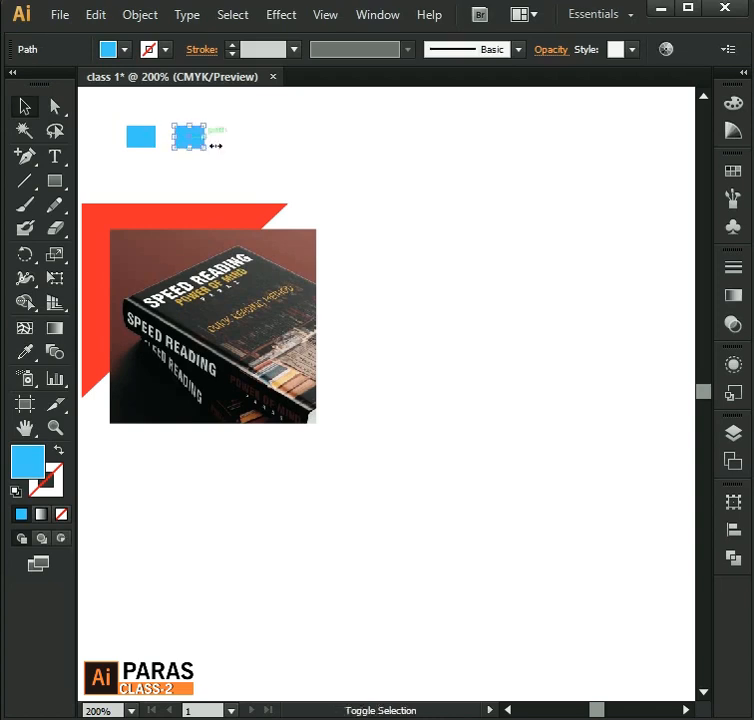
pyautogui.hotkey('ctrl', 'd')
pyautogui.hotkey('ctrl', 'd')
pyautogui.hotkey('ctrl', 'd')
pyautogui.hotkey('ctrl', 'd')
pyautogui.hotkey('ctrl', 'd')
pyautogui.hotkey('ctrl', 'd')
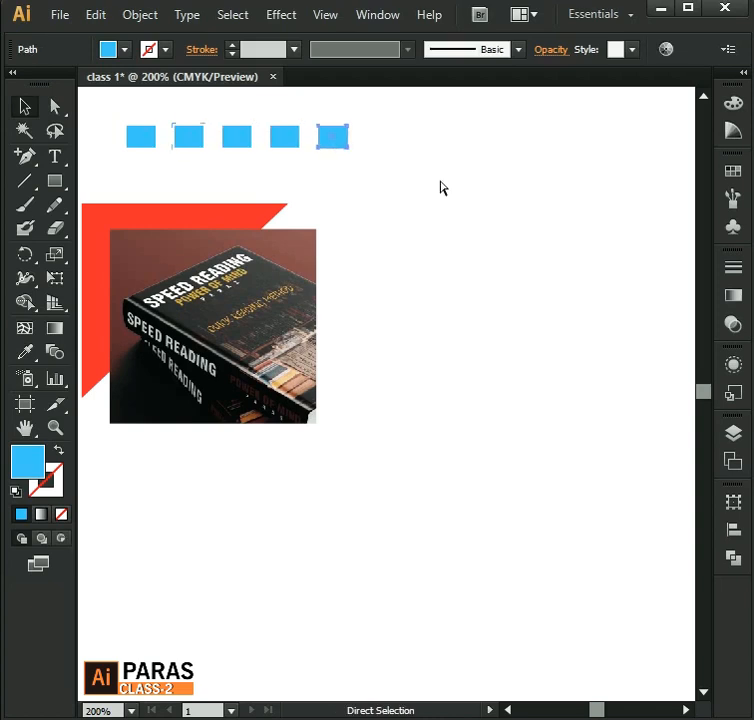
# Step: Select the row of small blue rectangles and delete it
pyautogui.moveTo(562, 120); pyautogui.dragTo(143, 142)
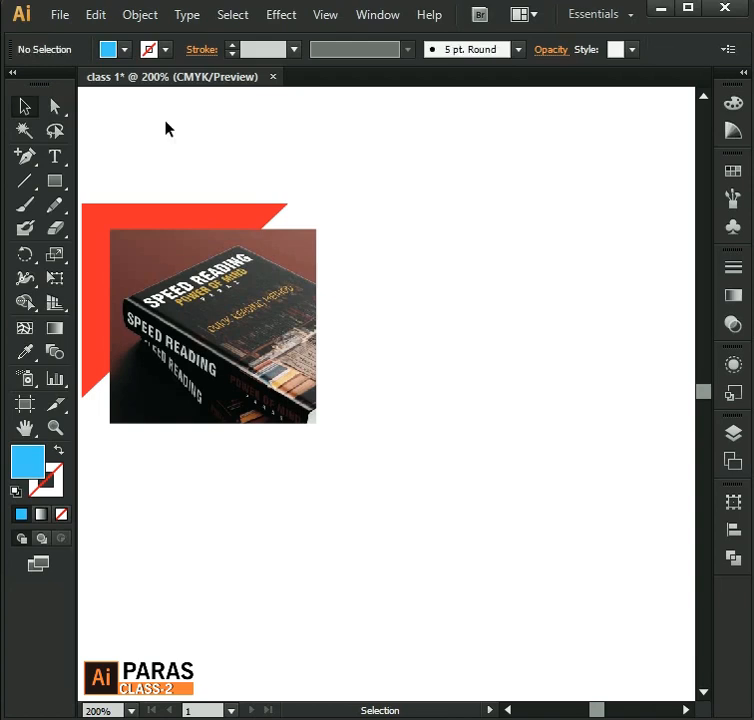
# Step: Select the red shape and clipped book image together and preview various horizontal offsets with the Move command without applying any
pyautogui.click(276, 332)
pyautogui.keyDown('shift'); pyautogui.click(195, 212); pyautogui.keyUp('shift')
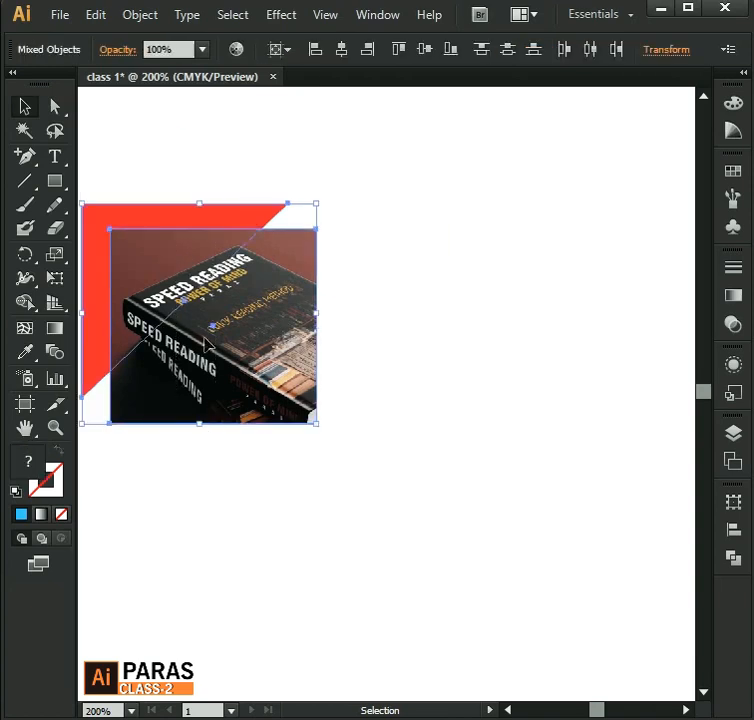
pyautogui.rightClick(204, 315)
pyautogui.moveTo(419, 461)
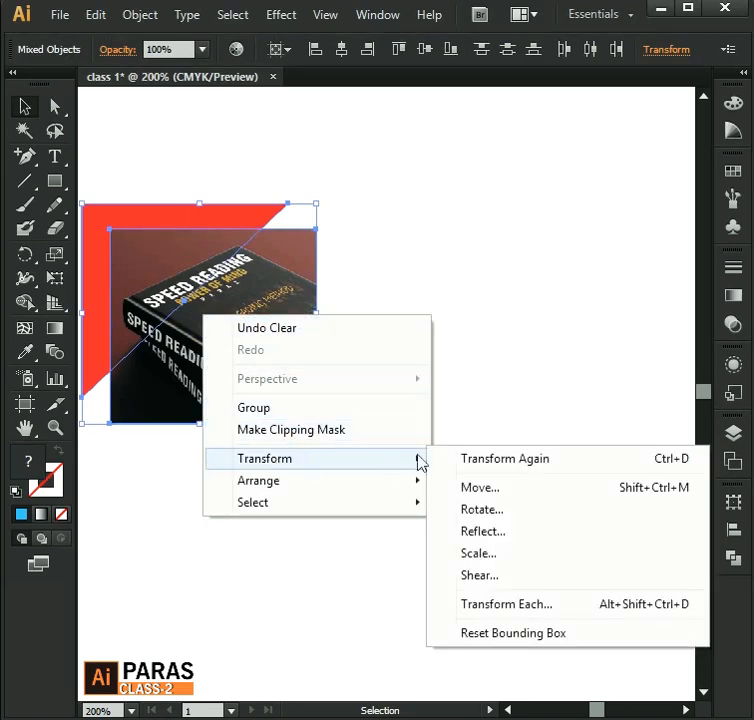
pyautogui.click(469, 488)
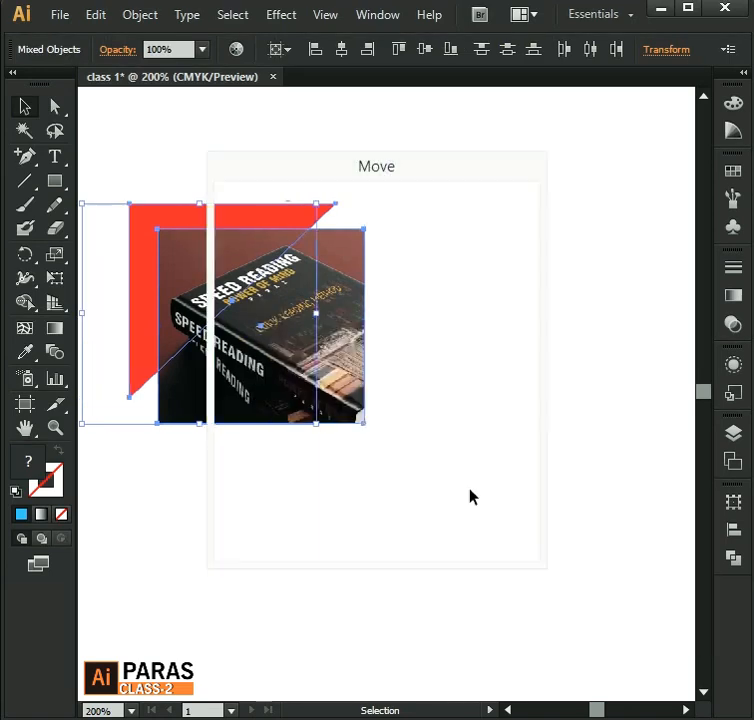
pyautogui.moveTo(360, 170); pyautogui.dragTo(515, 123)
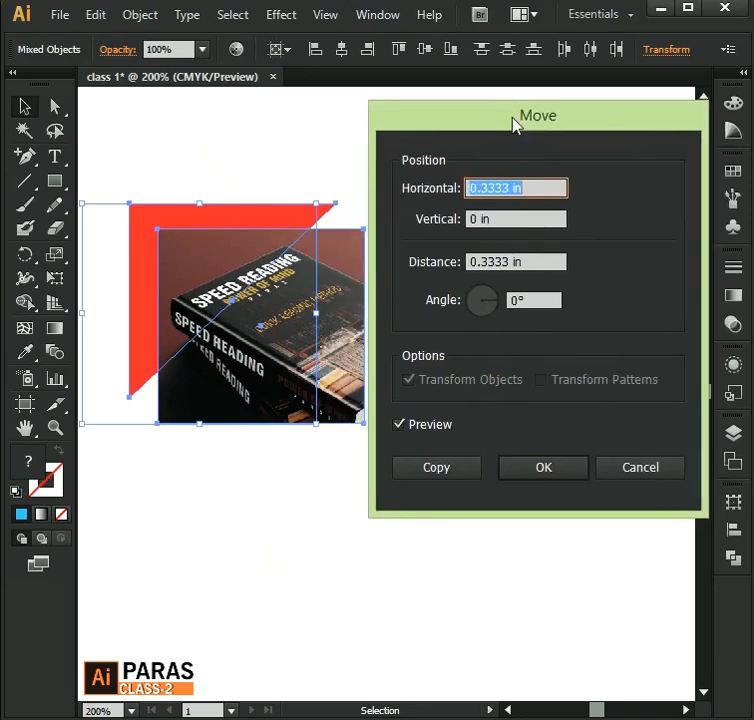
pyautogui.scroll(-4, 524, 198)
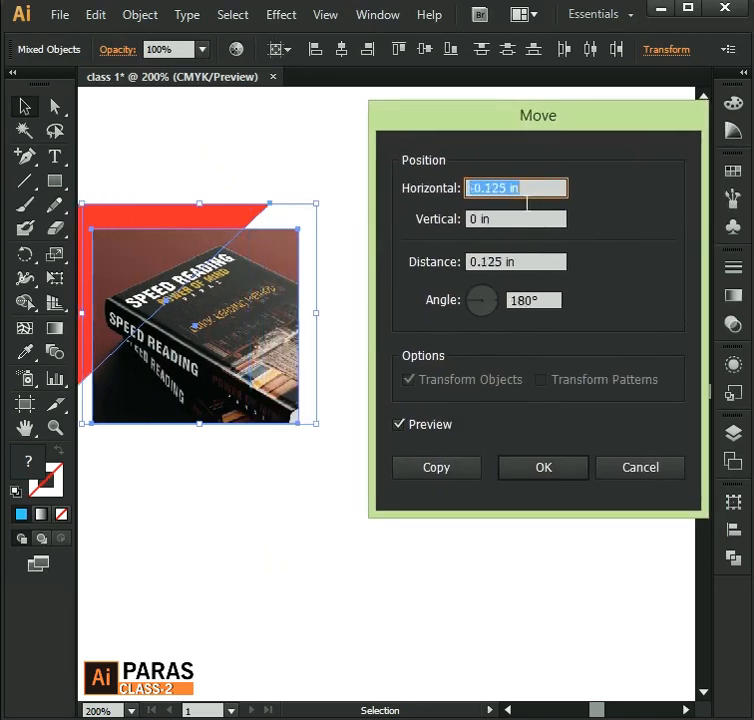
pyautogui.scroll(4, 528, 199)
pyautogui.scroll(-10, 529, 200)
pyautogui.scroll(8, 529, 200)
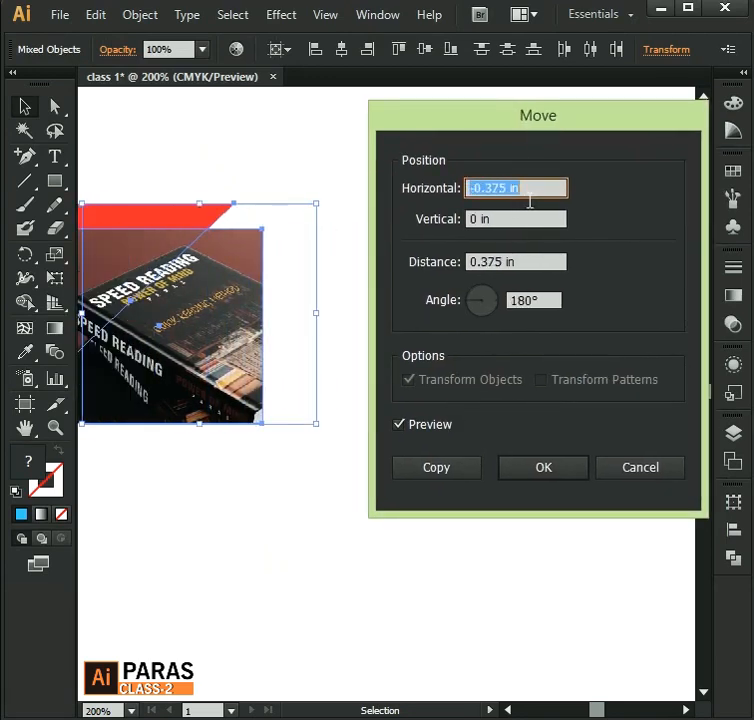
pyautogui.scroll(-2, 529, 200)
pyautogui.scroll(3, 530, 201)
pyautogui.scroll(-1, 530, 201)
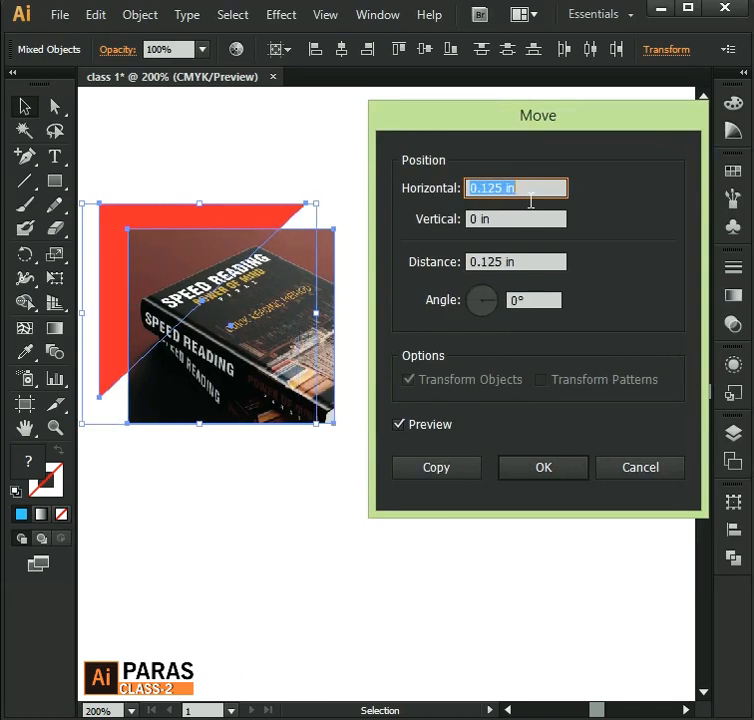
pyautogui.scroll(4, 530, 201)
pyautogui.scroll(-7, 530, 201)
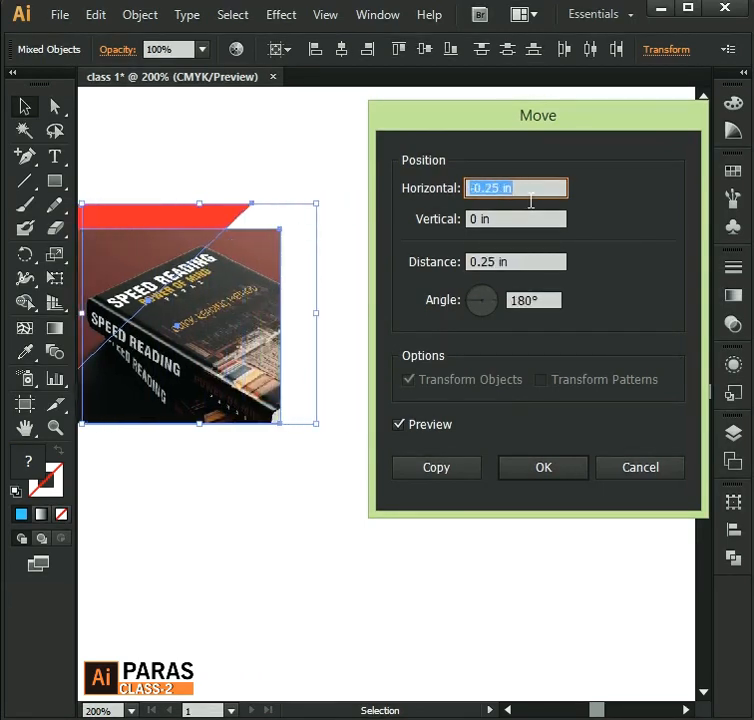
pyautogui.scroll(4, 530, 201)
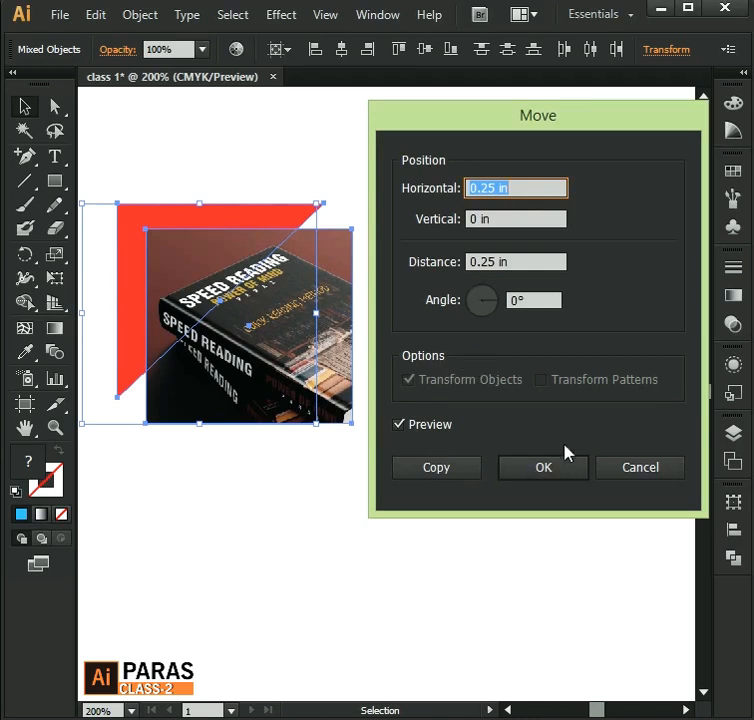
pyautogui.click(618, 477)
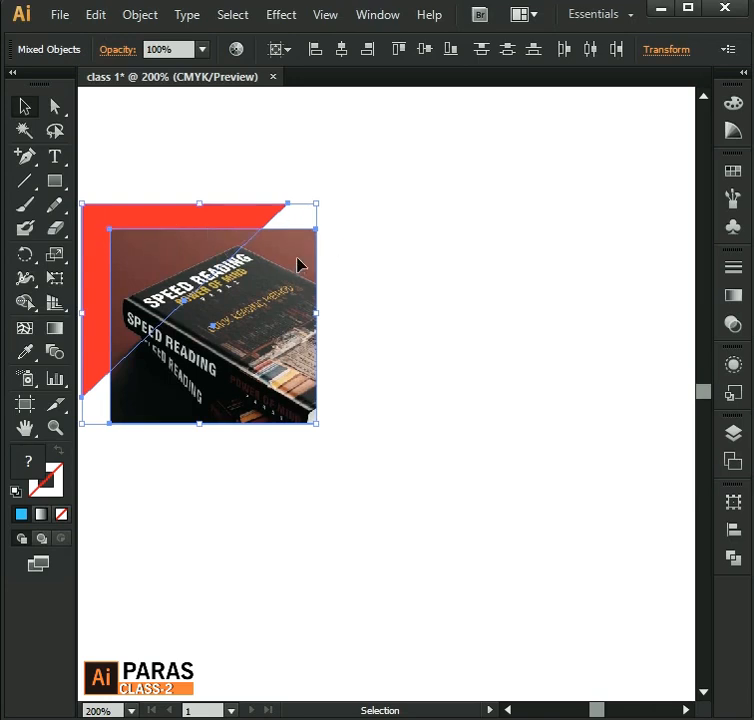
# Step: Move the red shape and clipped book image 10 mm horizontally
pyautogui.rightClick(209, 252)
pyautogui.moveTo(255, 395)
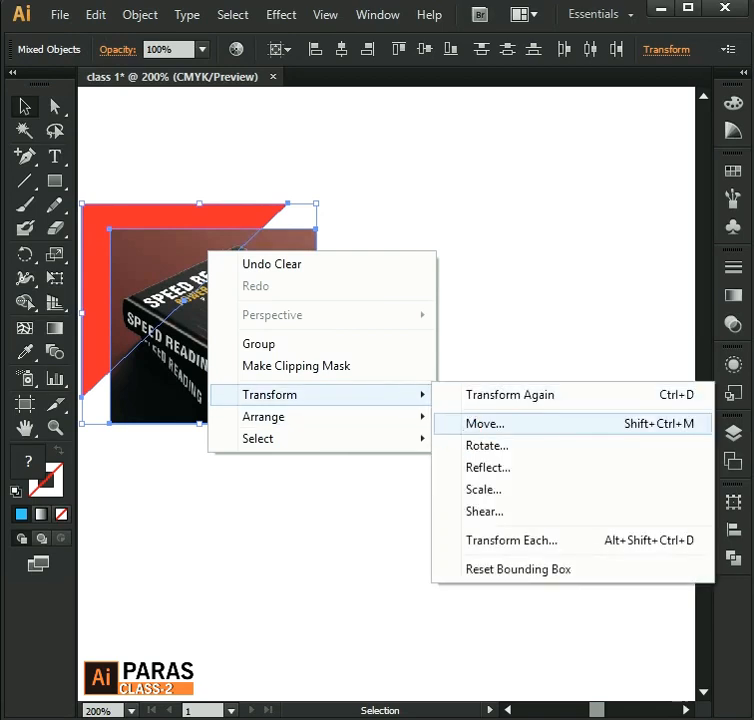
pyautogui.click(484, 423)
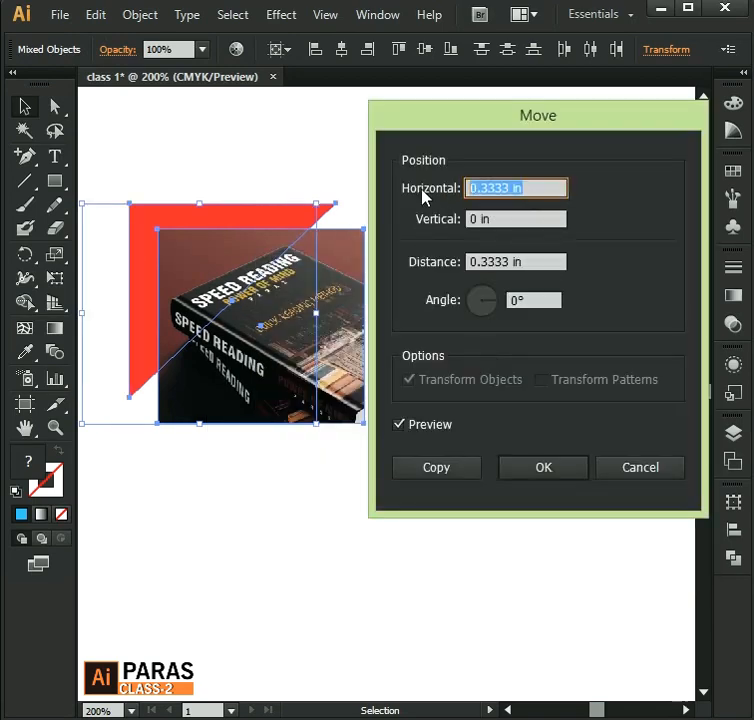
pyautogui.write('10')
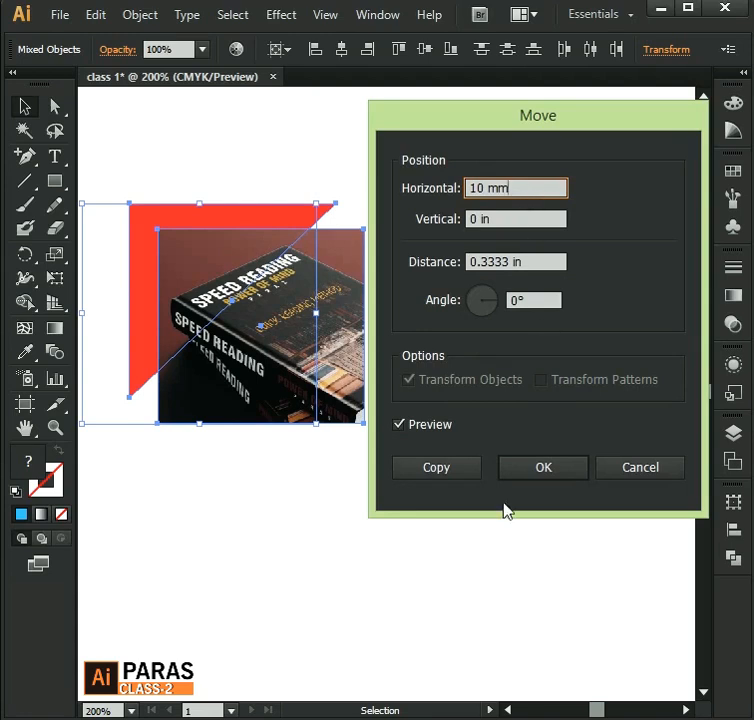
pyautogui.click(518, 480)
pyautogui.click(518, 478)
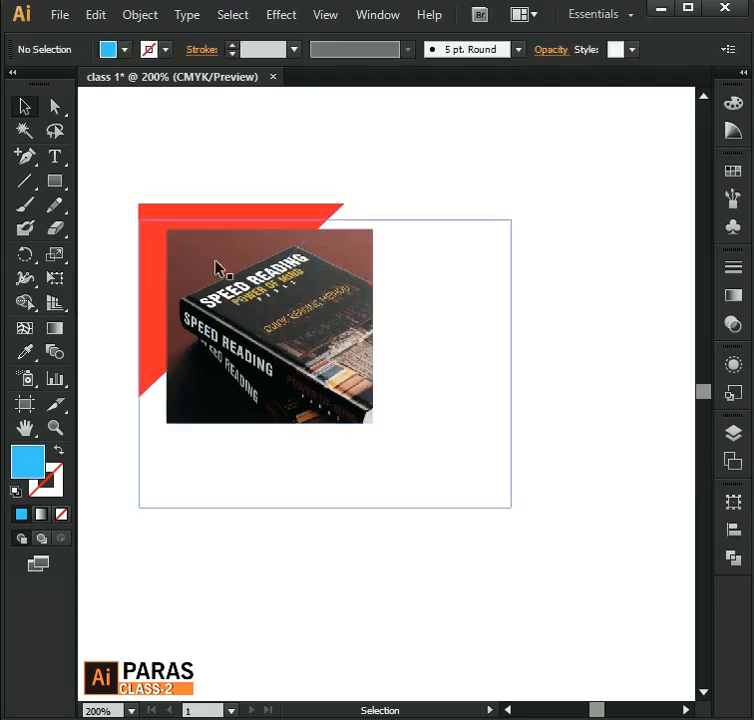
pyautogui.click(218, 268)
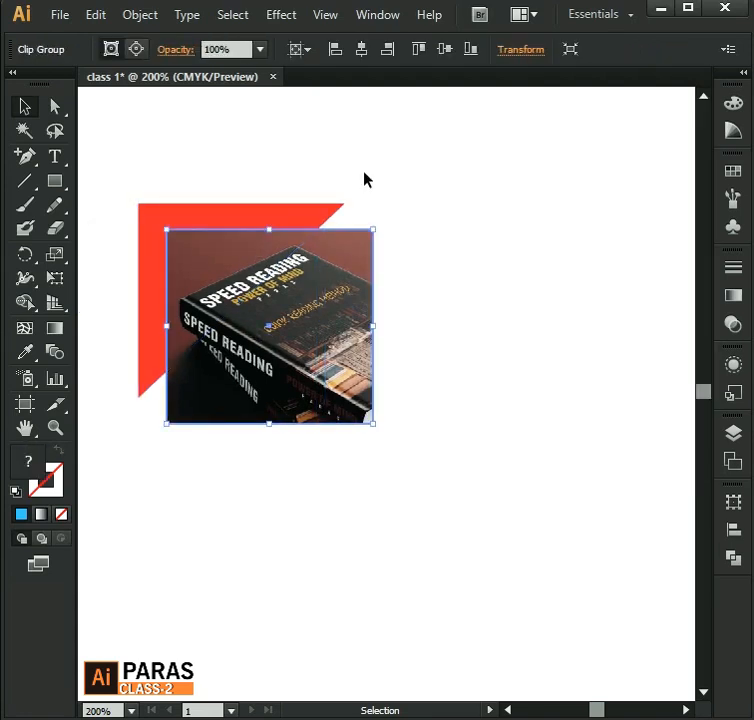
pyautogui.click(271, 178)
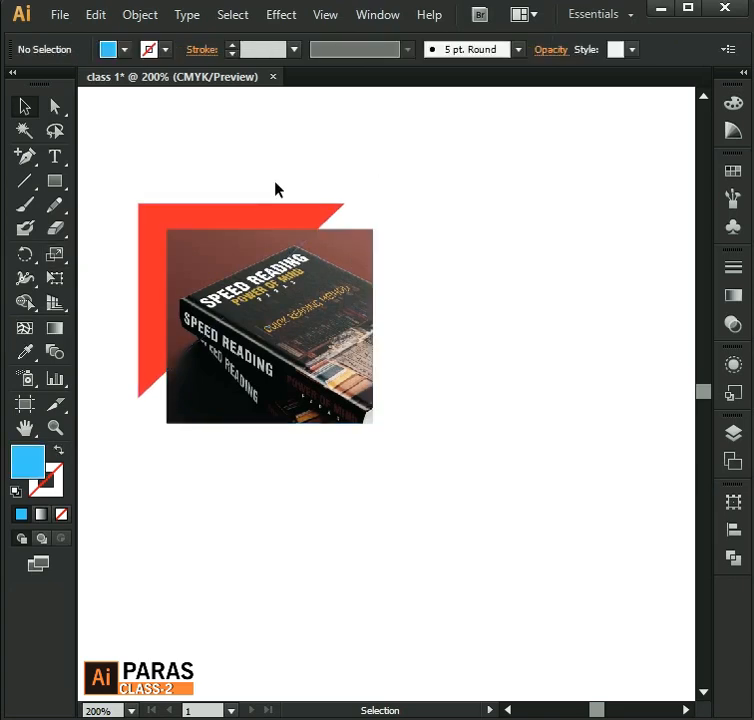
pyautogui.moveTo(274, 157); pyautogui.dragTo(372, 415)
pyautogui.click(489, 314)
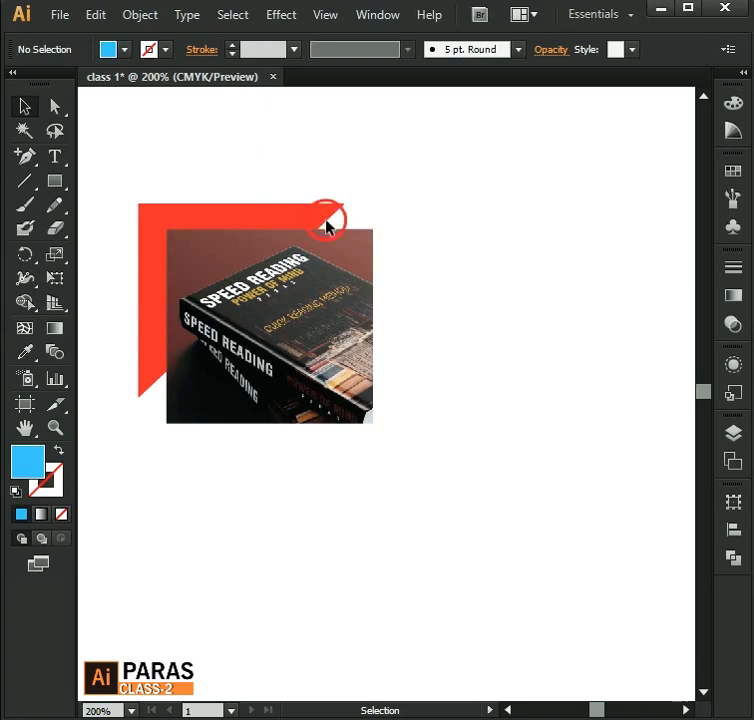
# Step: Select the red shape and clipped book image, preview positive and negative rotation angles, and rotate them by 9°
pyautogui.moveTo(328, 219); pyautogui.dragTo(274, 286)
pyautogui.rightClick(274, 286)
pyautogui.moveTo(366, 438)
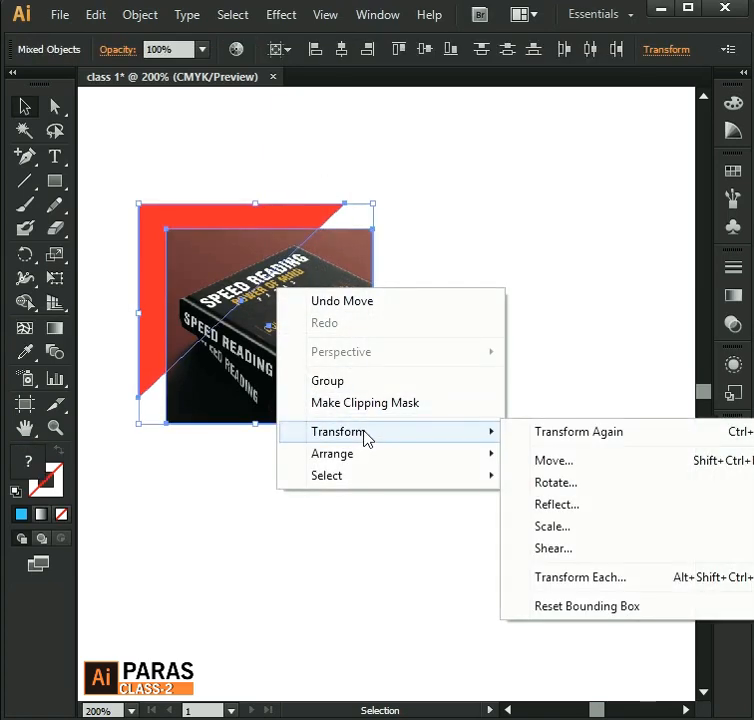
pyautogui.click(554, 484)
pyautogui.moveTo(380, 232); pyautogui.dragTo(474, 170)
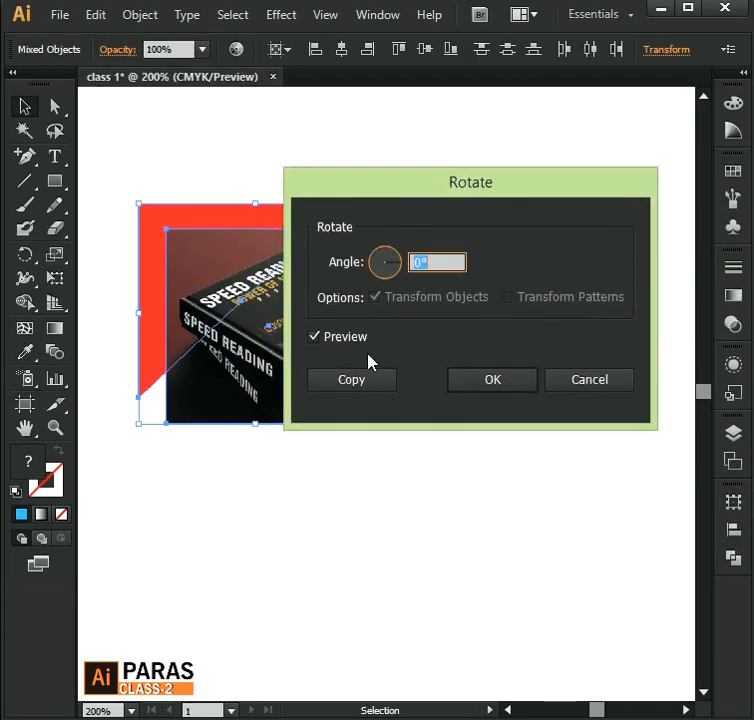
pyautogui.scroll(17, 434, 272)
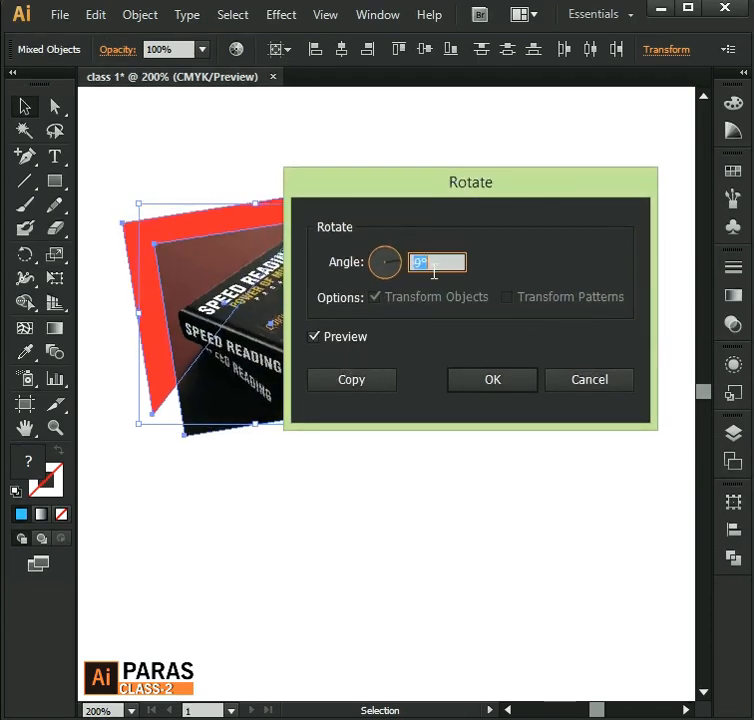
pyautogui.scroll(-3, 439, 270)
pyautogui.scroll(-20, 438, 270)
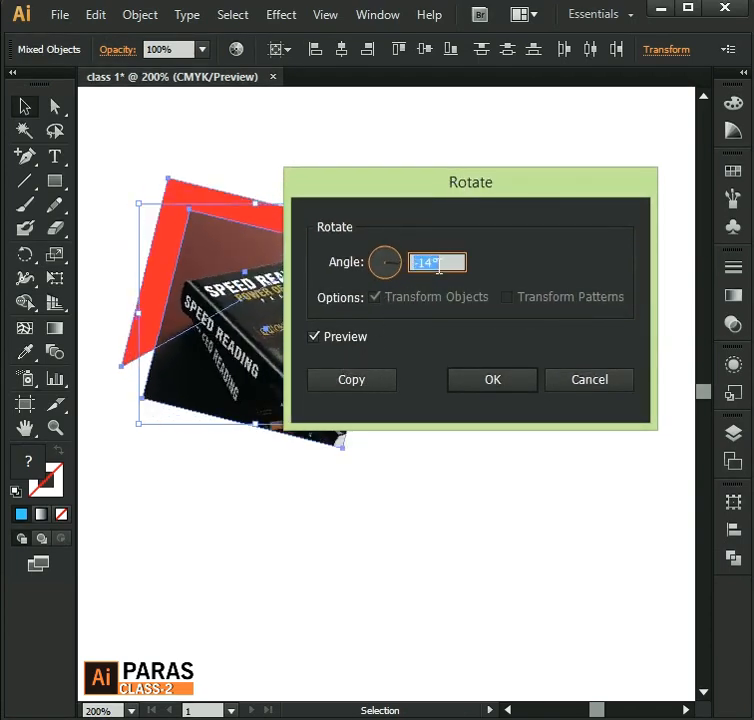
pyautogui.scroll(17, 439, 265)
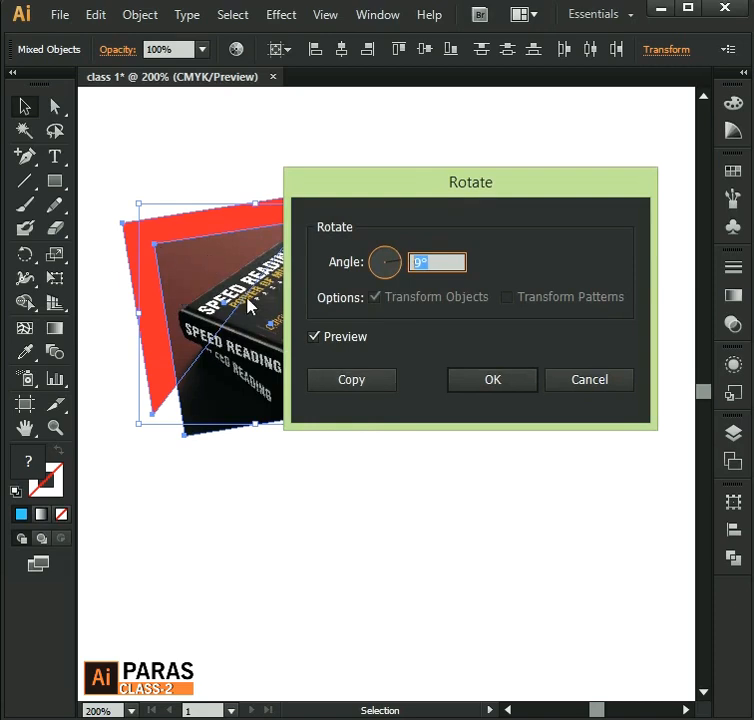
pyautogui.click(508, 386)
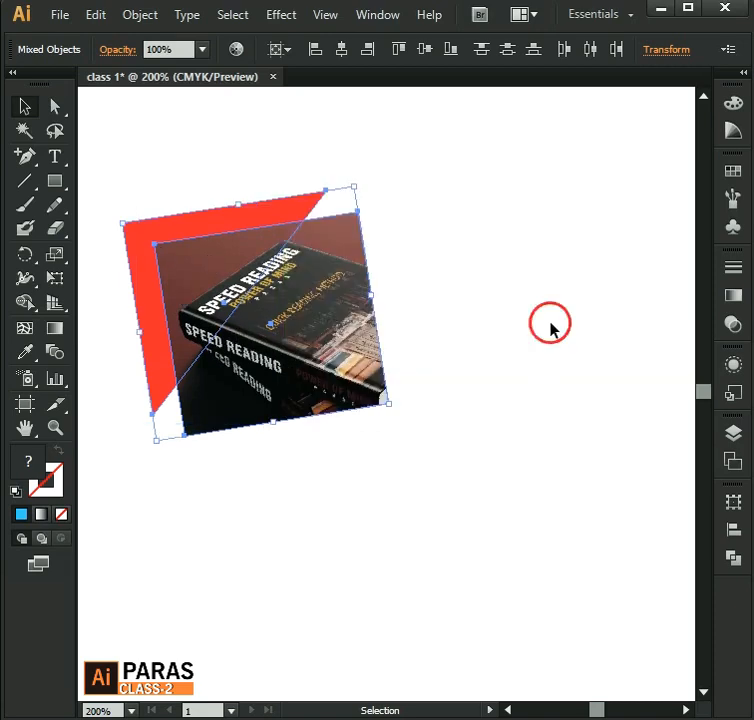
# Step: Undo the 9° rotation and deselect the artwork
pyautogui.click(547, 333)
pyautogui.hotkey('ctrl', 'z')
pyautogui.click(539, 338)
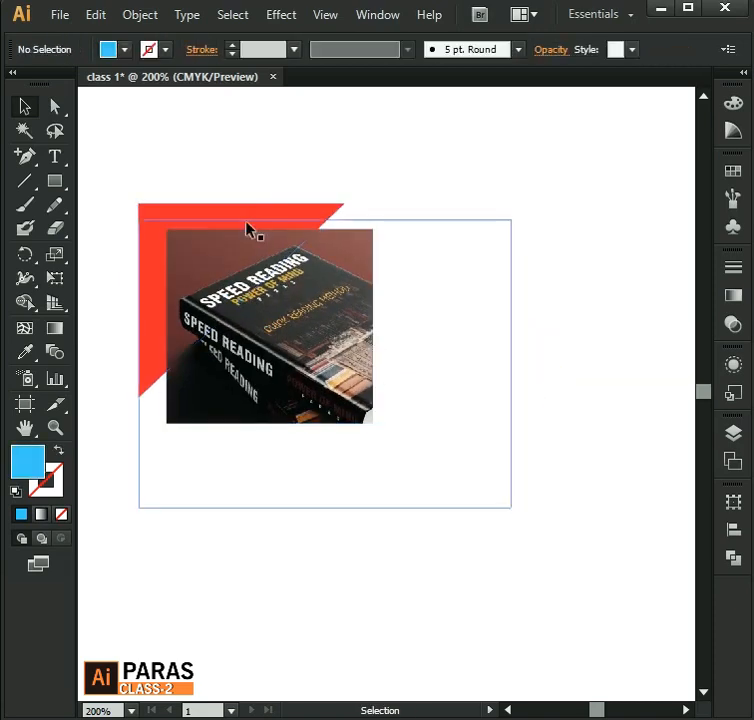
# Step: Select the red shape and book image and set their rotation to 45° in the Transform settings
pyautogui.moveTo(243, 148); pyautogui.dragTo(279, 453)
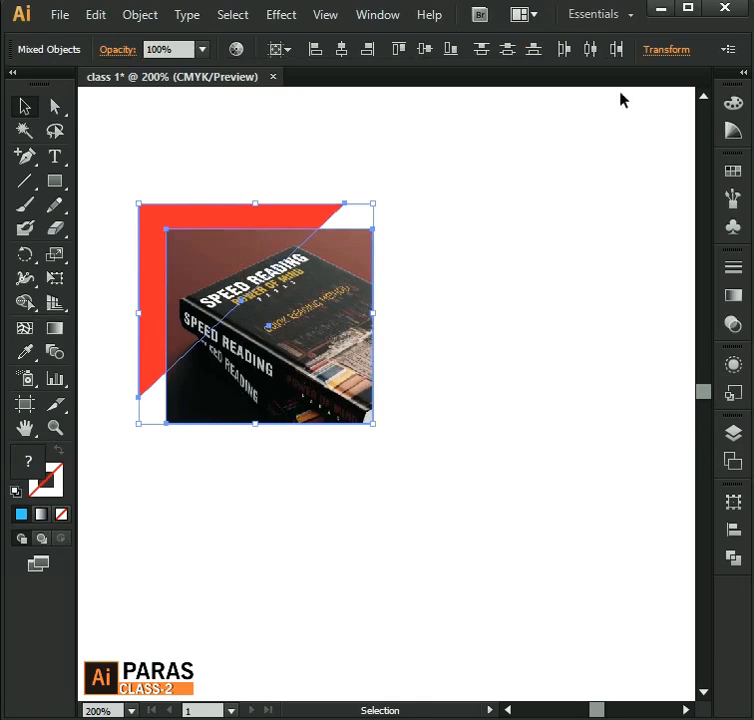
pyautogui.click(668, 52)
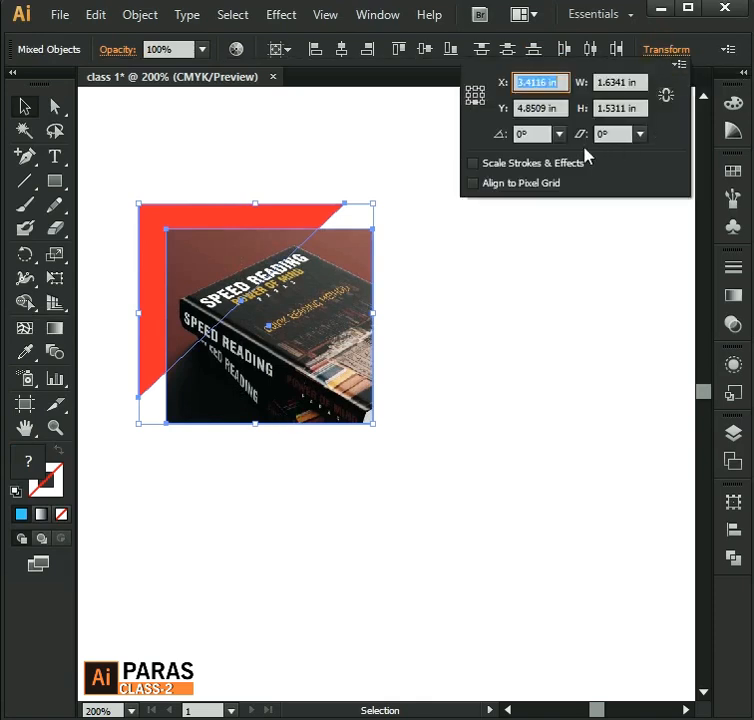
pyautogui.click(522, 134)
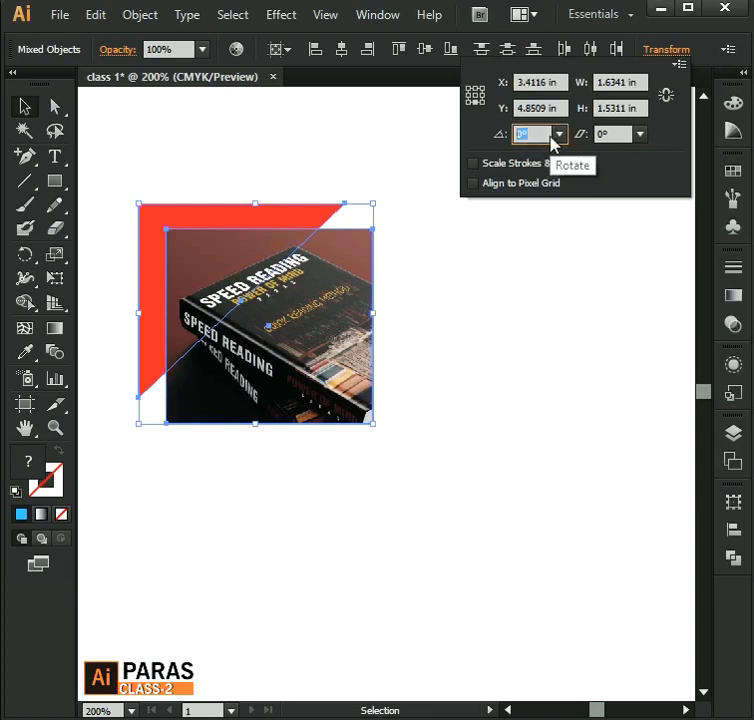
pyautogui.write('45')
pyautogui.press('Return')
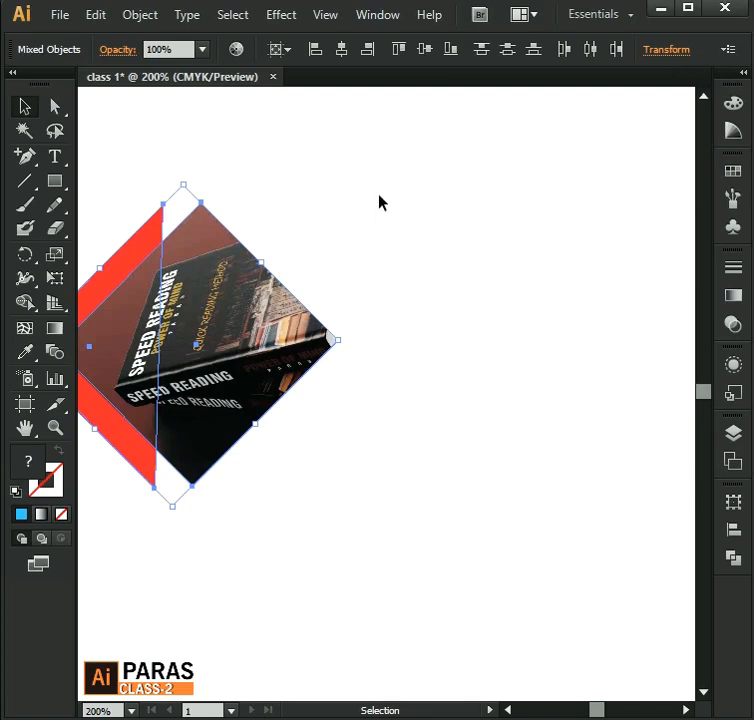
# Step: Undo the 45° rotation of the red shape and book image
pyautogui.click(515, 267)
pyautogui.hotkey('ctrl', '-')
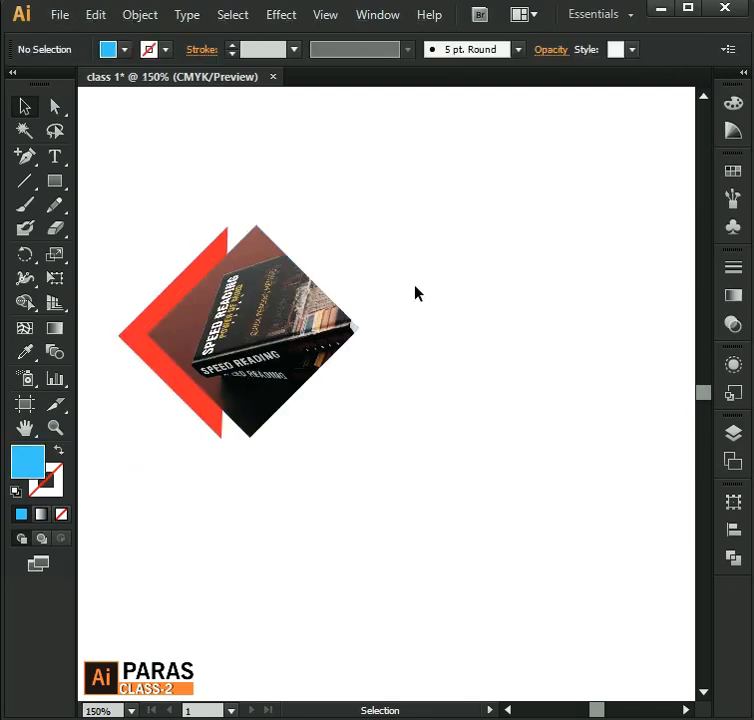
pyautogui.hotkey('ctrl', 'z')
pyautogui.click(437, 264)
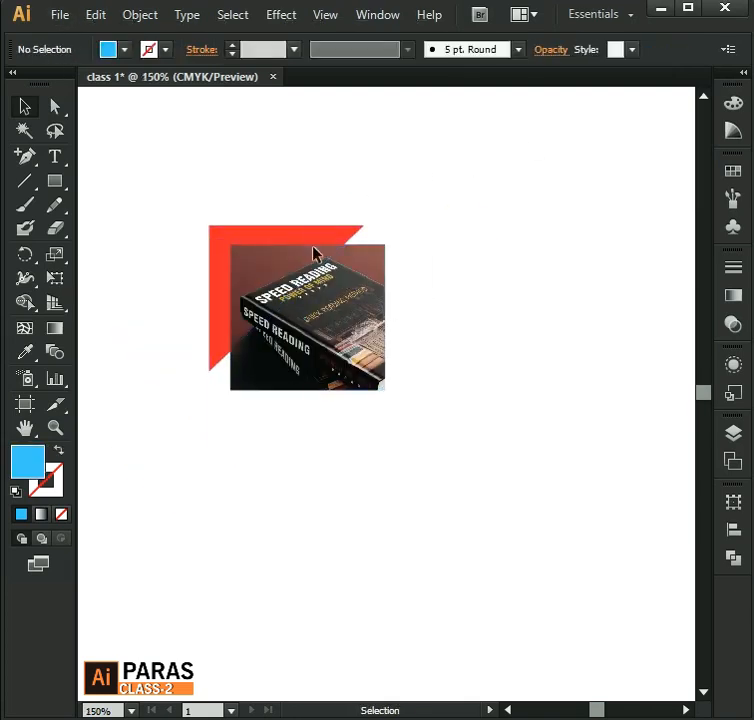
# Step: Select the red shape and book image, try rotating them freehand with the Rotate tool, and undo the rotation
pyautogui.click(302, 347)
pyautogui.scroll(1, 301, 343)
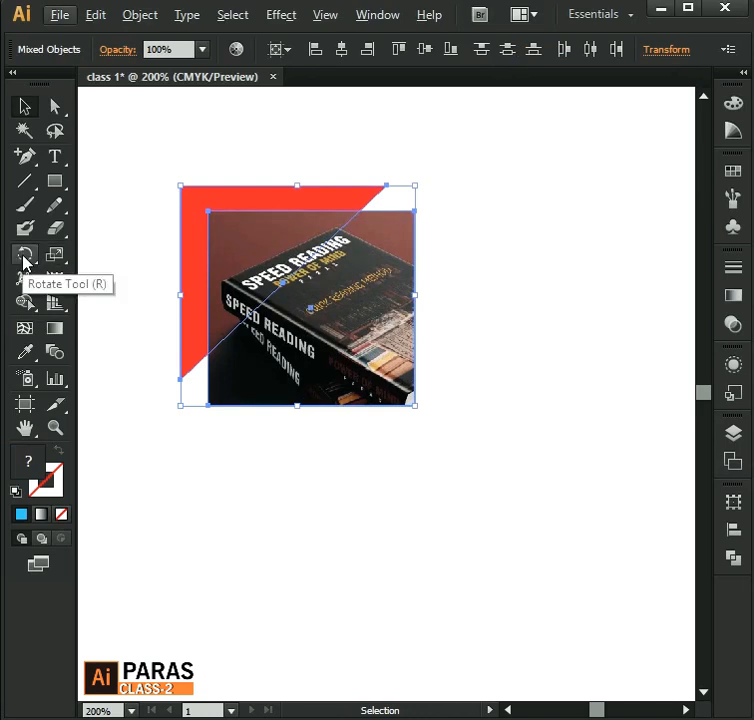
pyautogui.click(24, 259)
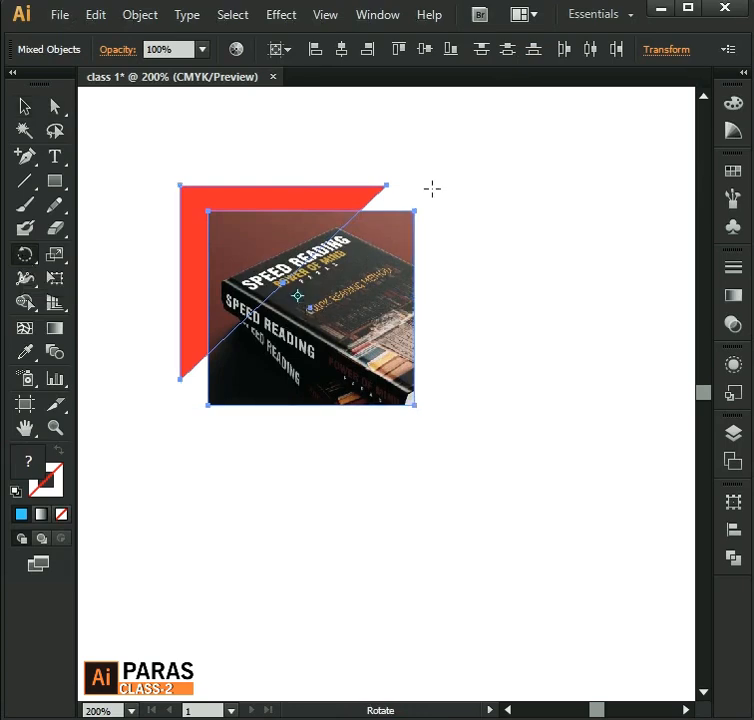
pyautogui.moveTo(431, 188); pyautogui.dragTo(436, 233)
pyautogui.hotkey('ctrl', 'z')
pyautogui.moveTo(451, 187); pyautogui.dragTo(420, 200)
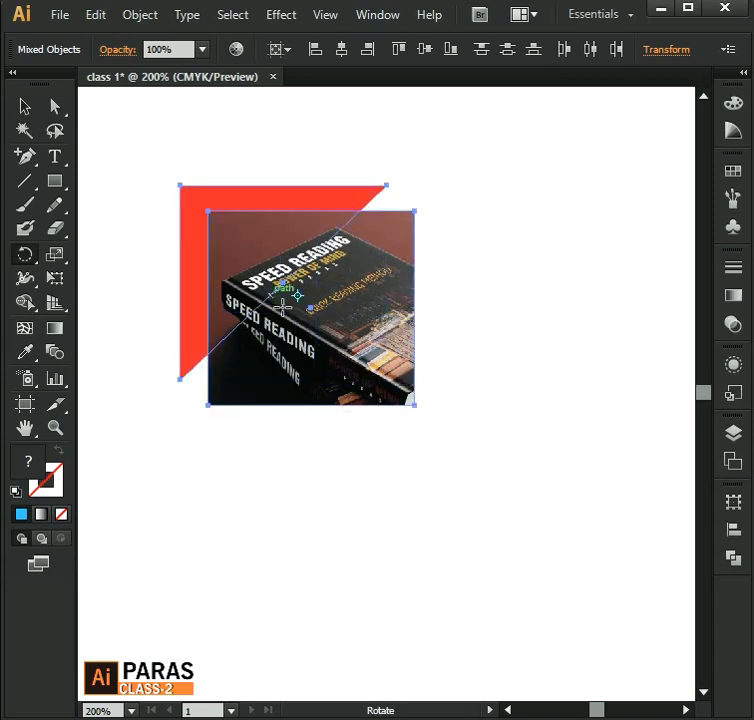
# Step: Rotate the selected red shape and book image by exactly 90° using the Rotate tool's angle setting
pyautogui.doubleClick(24, 254)
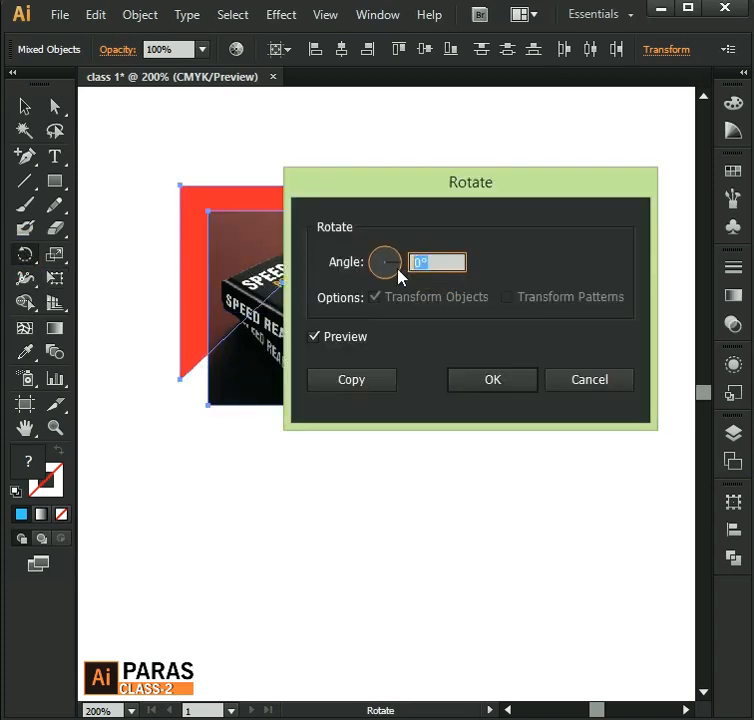
pyautogui.write('90')
pyautogui.press('Return')
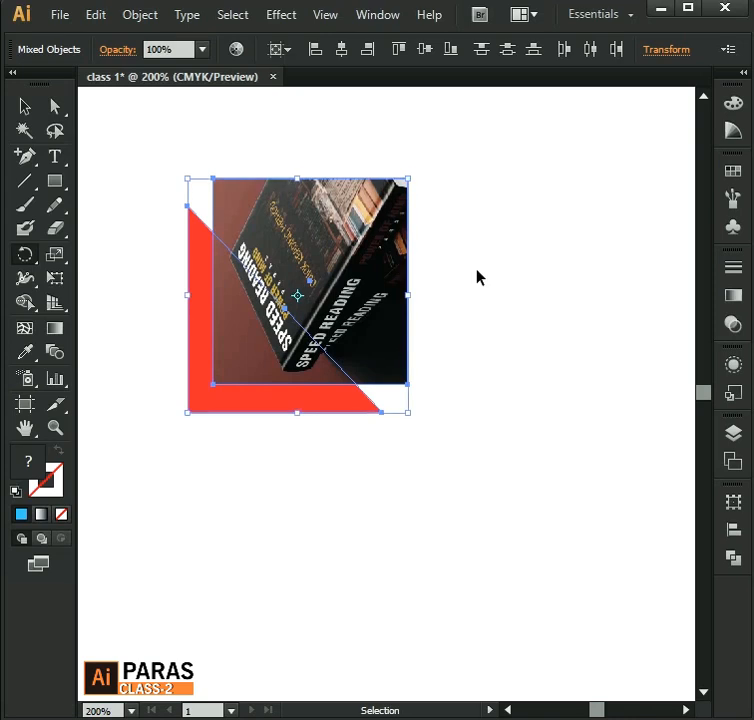
# Step: Repeat the last rotation on the red shape and book image and rotate them slightly about a pivot beyond the image's lower-right corner
pyautogui.hotkey('ctrl', 'd')
pyautogui.moveTo(300, 298)
pyautogui.mouseDown()
pyautogui.moveTo(390, 313)
pyautogui.moveTo(341, 337)
pyautogui.moveTo(328, 318)
pyautogui.moveTo(423, 409)
pyautogui.mouseUp()
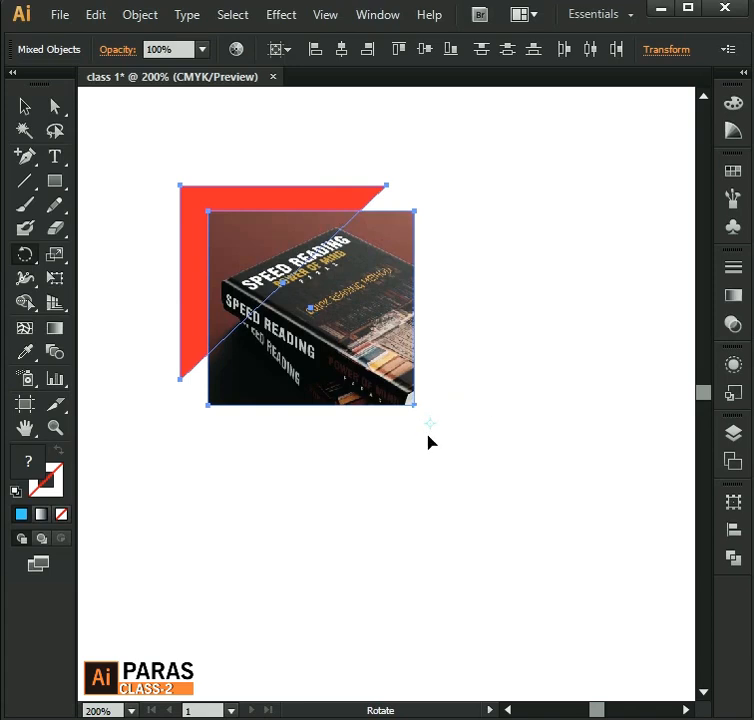
pyautogui.moveTo(406, 199)
pyautogui.mouseDown()
pyautogui.moveTo(476, 180)
pyautogui.moveTo(576, 214)
pyautogui.moveTo(365, 219)
pyautogui.moveTo(316, 481)
pyautogui.moveTo(557, 389)
pyautogui.moveTo(382, 273)
pyautogui.moveTo(540, 245)
pyautogui.moveTo(335, 255)
pyautogui.moveTo(409, 249)
pyautogui.moveTo(432, 197)
pyautogui.moveTo(352, 256)
pyautogui.moveTo(417, 215)
pyautogui.moveTo(405, 217)
pyautogui.mouseUp()
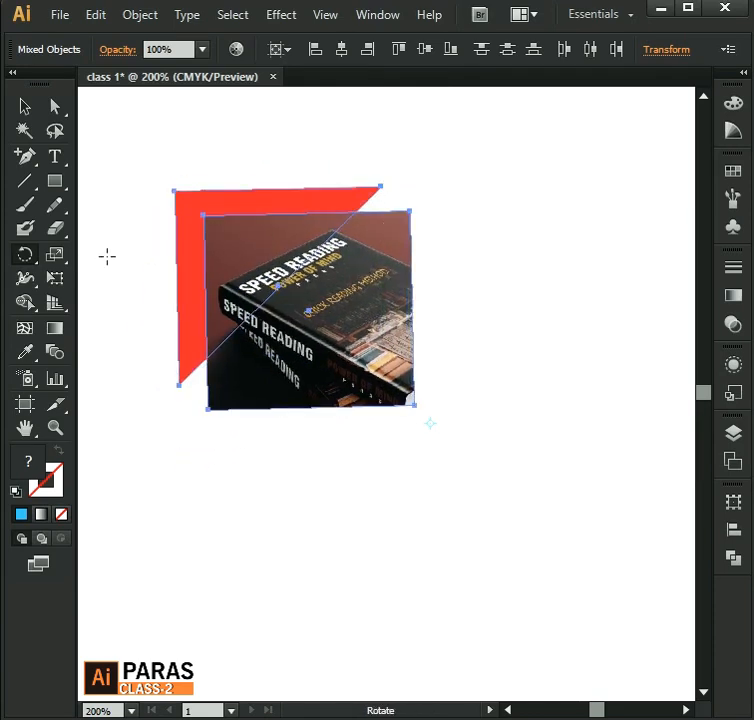
pyautogui.doubleClick(25, 256)
pyautogui.moveTo(463, 274); pyautogui.dragTo(415, 276)
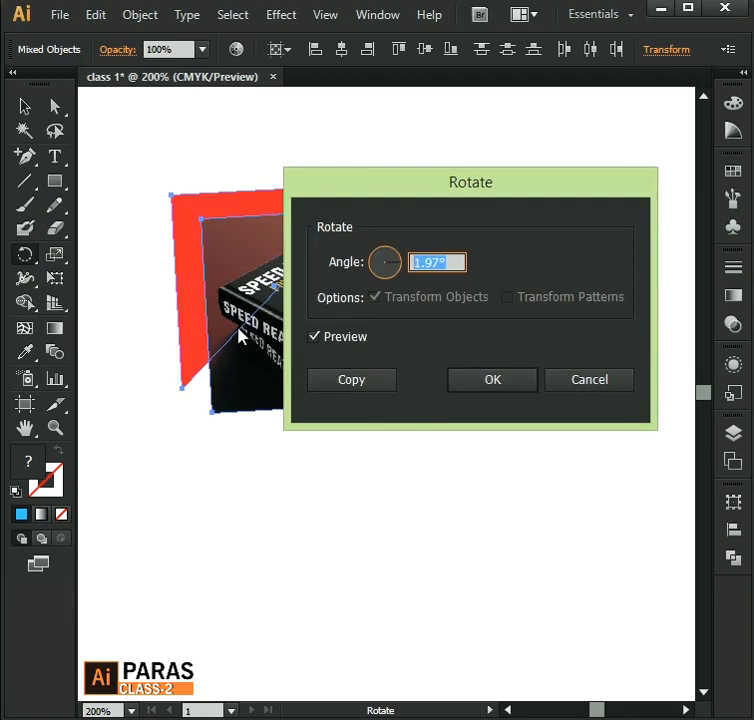
pyautogui.click(586, 383)
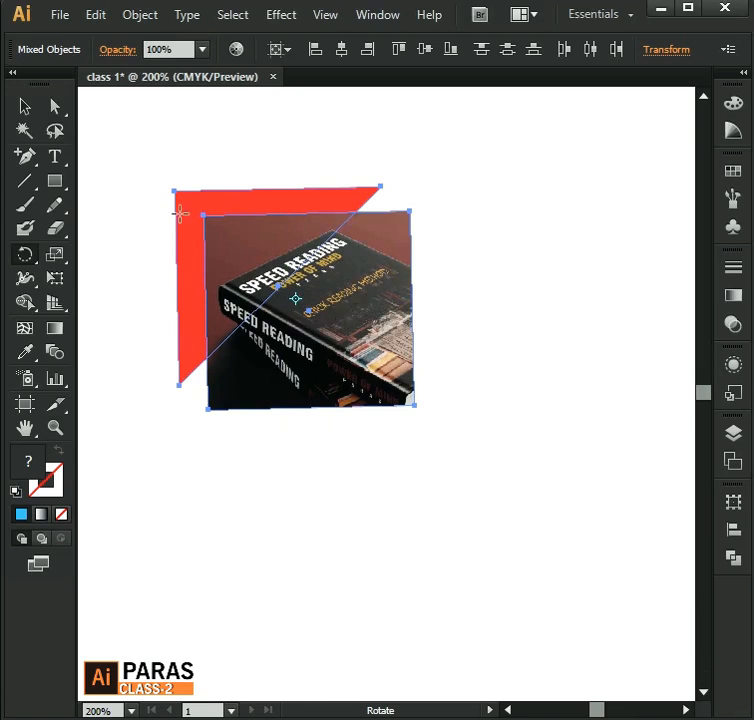
# Step: Open the Scale transformation settings for the blue lightning shape and place the dialog clear of the artwork
pyautogui.click(25, 108)
pyautogui.moveTo(243, 317); pyautogui.dragTo(245, 319)
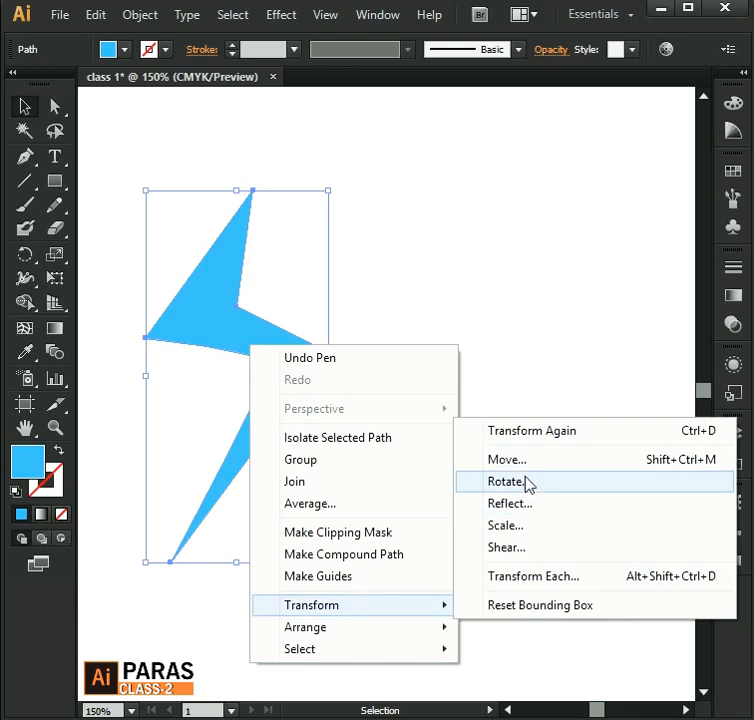
pyautogui.click(515, 530)
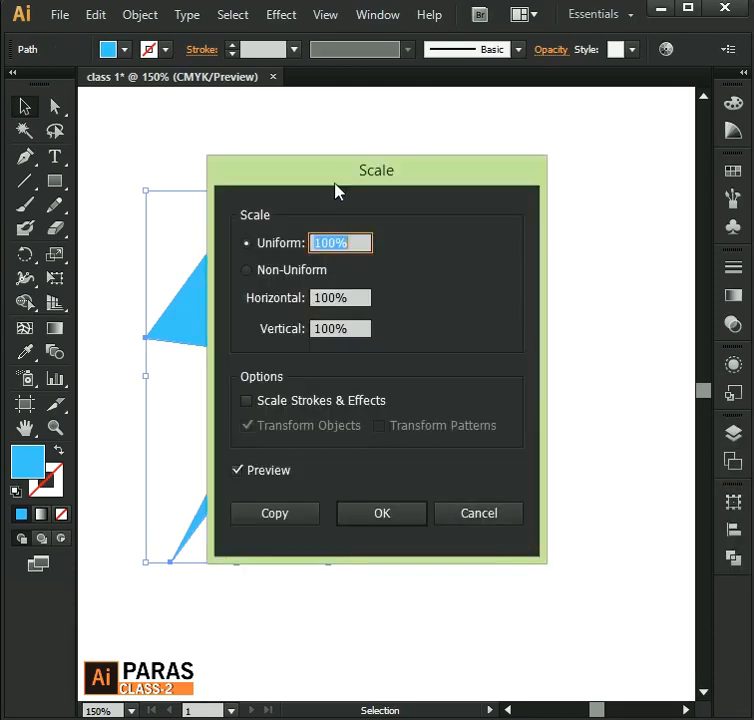
pyautogui.moveTo(335, 190); pyautogui.dragTo(566, 157)
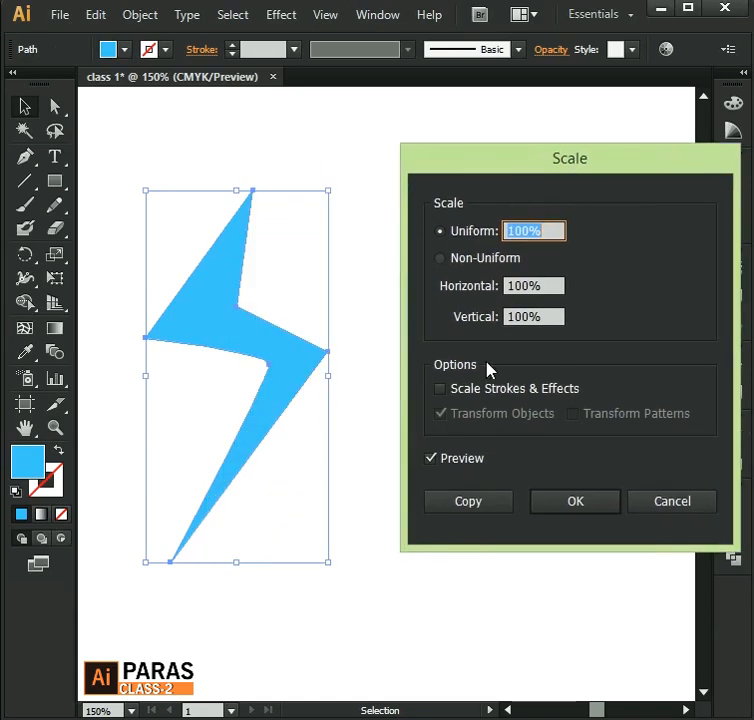
# Step: Try a uniform scale of 90% on the lightning shape and reset it to 100%
pyautogui.click(550, 237)
pyautogui.moveTo(555, 236); pyautogui.dragTo(478, 239)
pyautogui.write('90')
pyautogui.write('100')
# Step: Switch the lightning shape to non-uniform scaling and set the horizontal scale to 90%, checking it with the preview
pyautogui.click(441, 258)
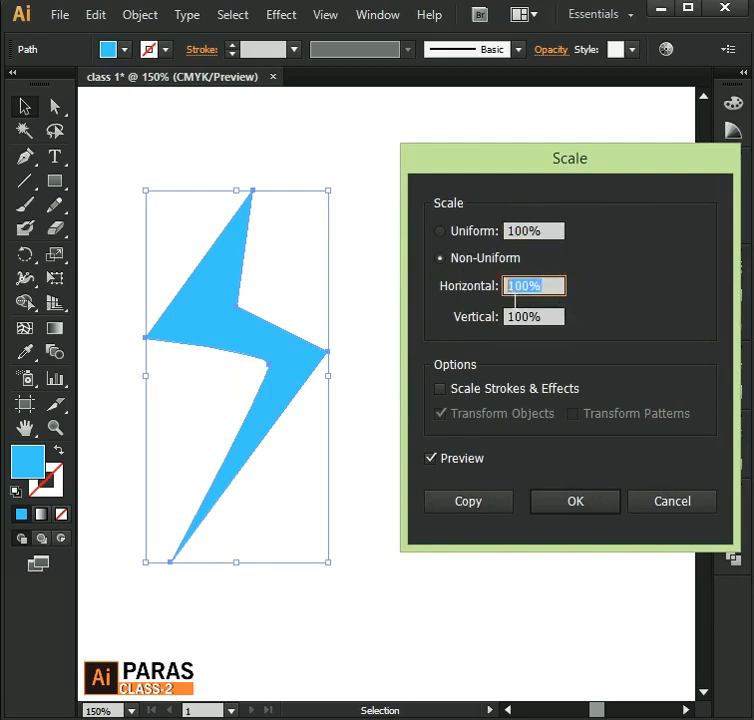
pyautogui.write('90')
pyautogui.click(430, 459)
pyautogui.click(431, 459)
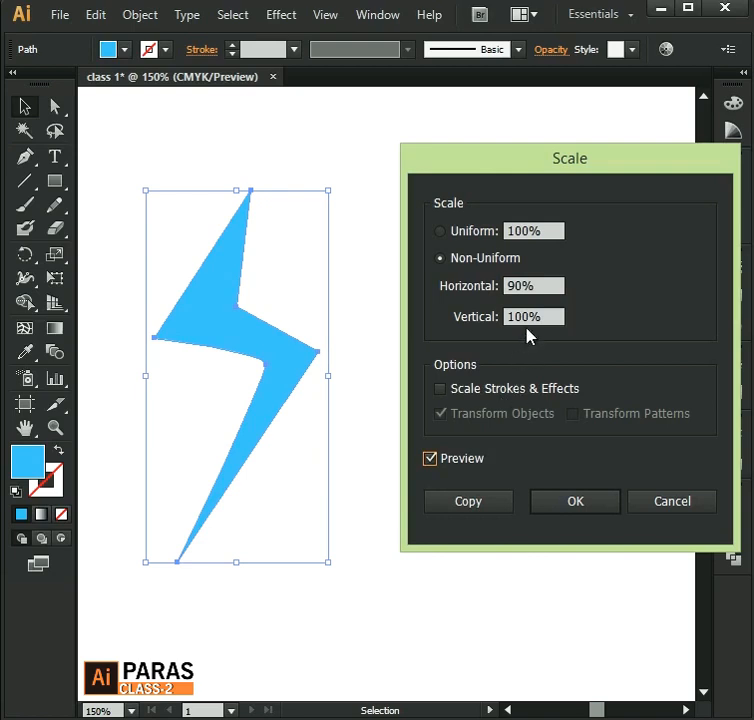
# Step: Try a vertical scale of 30% on the lightning shape and compare it with the original using the preview
pyautogui.click(560, 316)
pyautogui.write('30')
pyautogui.click(430, 459)
pyautogui.click(430, 459)
pyautogui.click(430, 459)
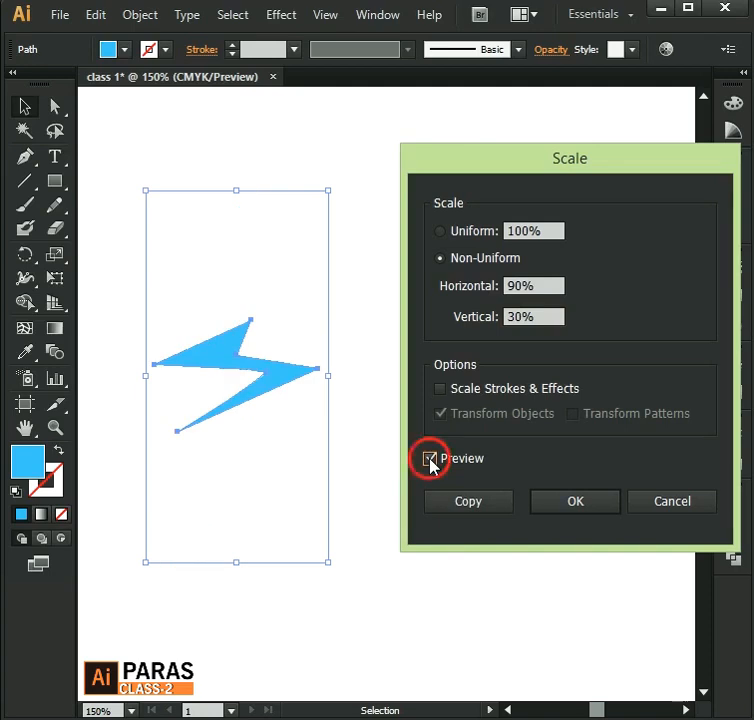
# Step: Set the lightning shape's vertical scale to 90% and preview the change
pyautogui.click(546, 317)
pyautogui.moveTo(546, 317); pyautogui.dragTo(459, 321)
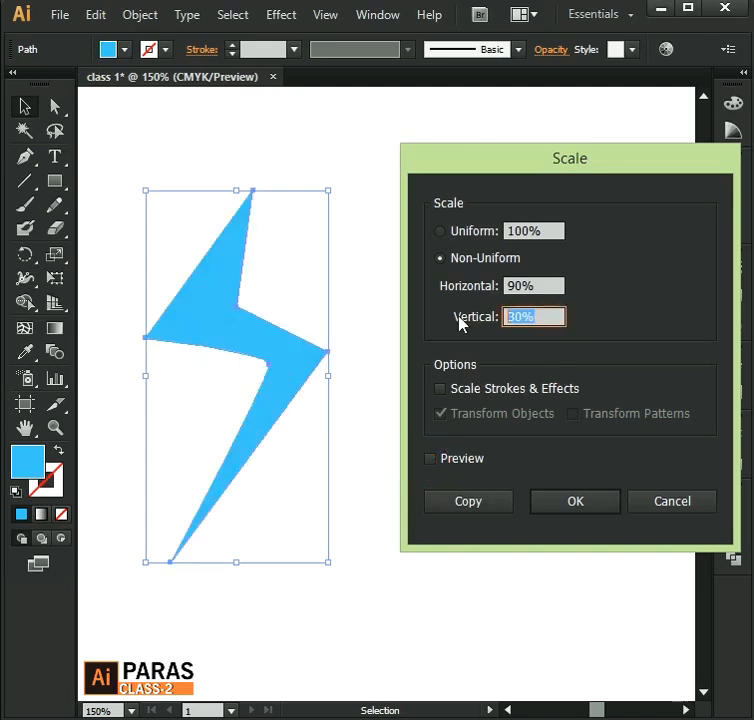
pyautogui.write('90')
pyautogui.click(431, 459)
pyautogui.click(431, 459)
pyautogui.click(431, 459)
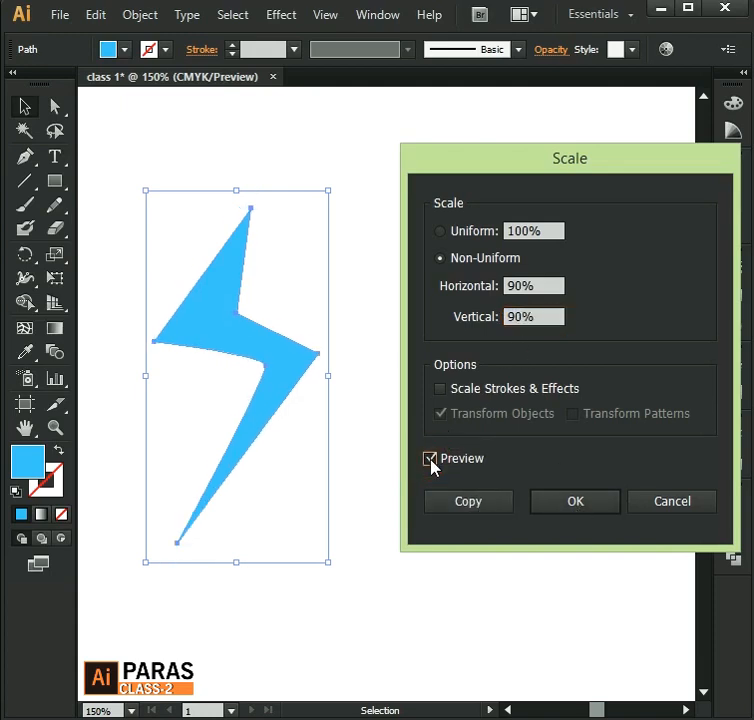
# Step: Compare the lightning shape before and after scaling with the preview and apply the scaling to a copy
pyautogui.click(431, 459)
pyautogui.click(431, 459)
pyautogui.click(431, 459)
pyautogui.click(431, 459)
pyautogui.click(431, 459)
pyautogui.click(431, 459)
pyautogui.click(431, 459)
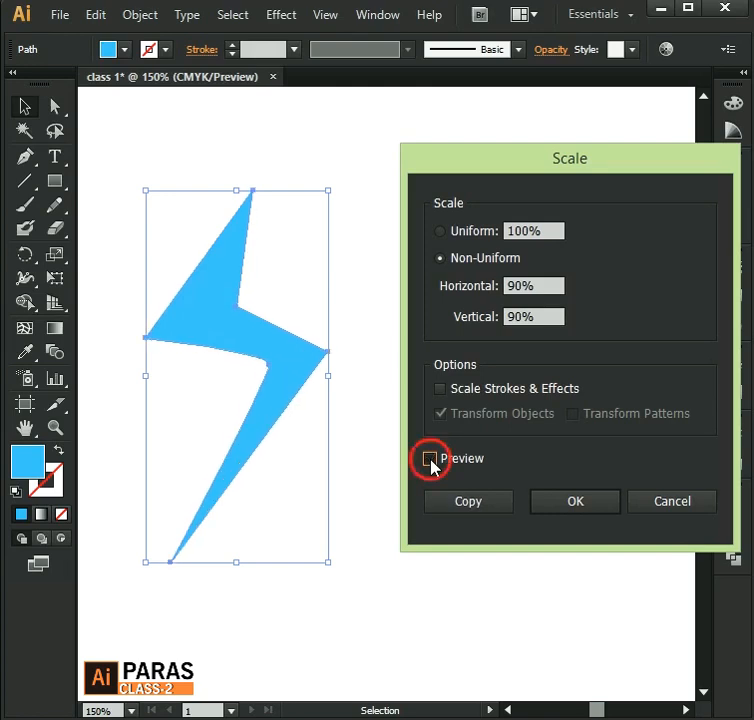
pyautogui.click(431, 459)
pyautogui.click(431, 459)
pyautogui.click(461, 508)
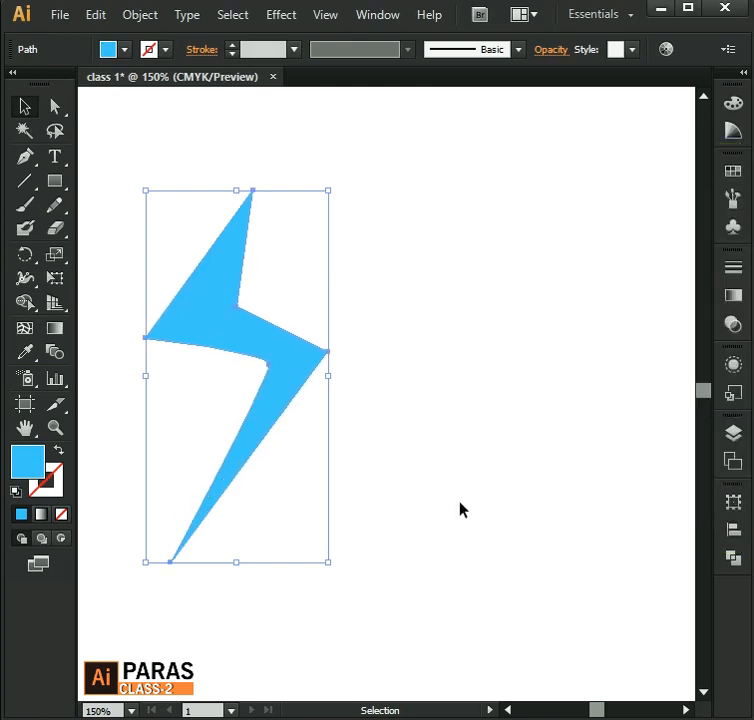
# Step: Fill the smaller lightning copy with the bright pink swatch and deselect it
pyautogui.click(433, 491)
pyautogui.click(263, 350)
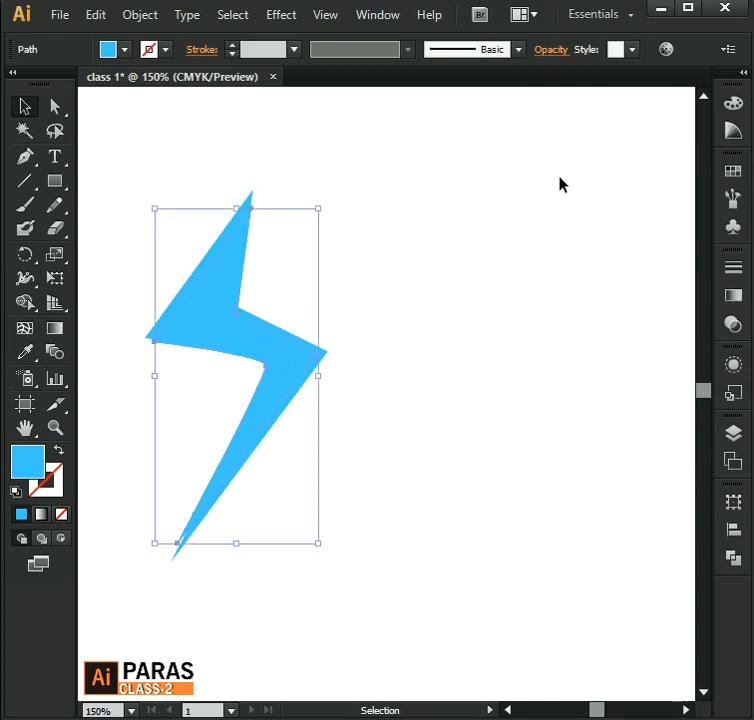
pyautogui.click(734, 171)
pyautogui.click(611, 181)
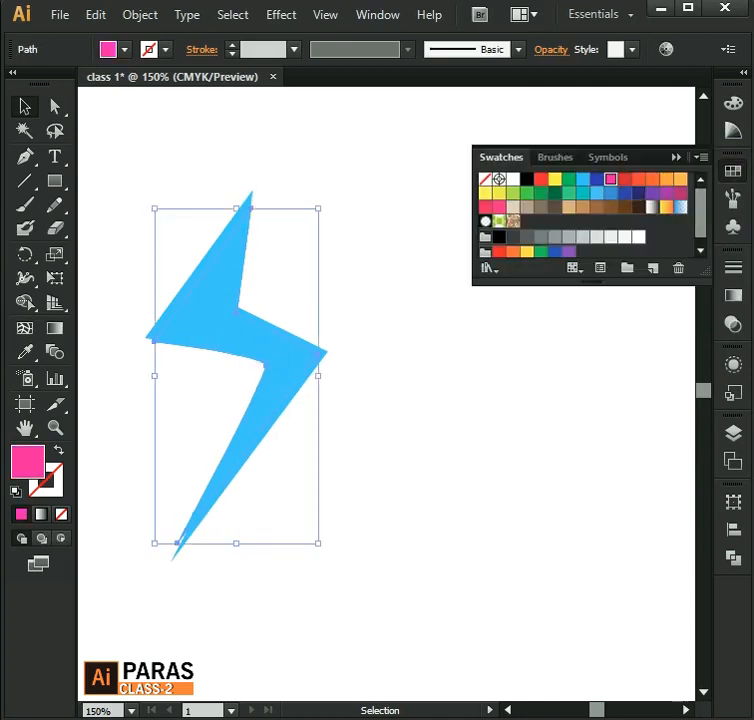
pyautogui.hotkey('ctrl', 'shift', 'a')
pyautogui.click(677, 158)
pyautogui.click(580, 315)
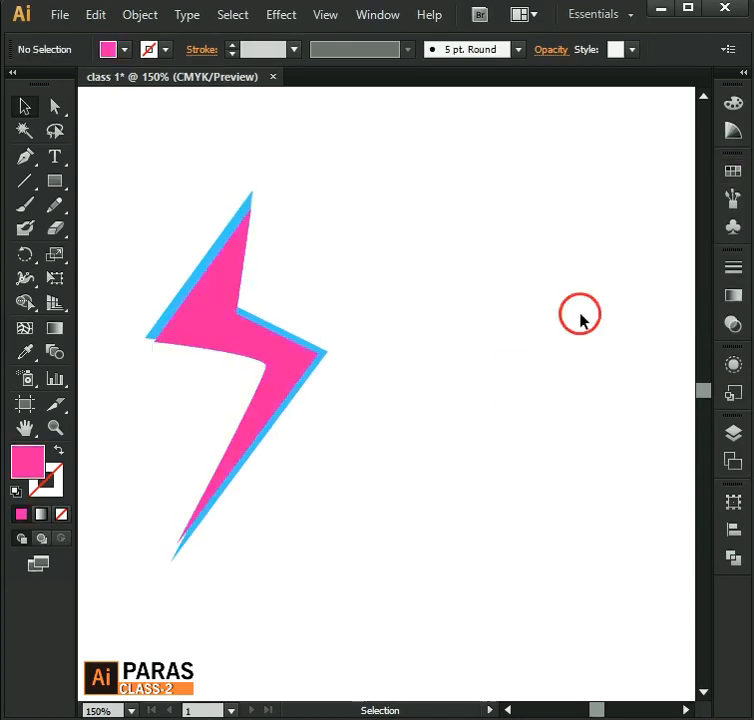
pyautogui.click(232, 288)
pyautogui.hotkey('ctrl', 'shift', 'a')
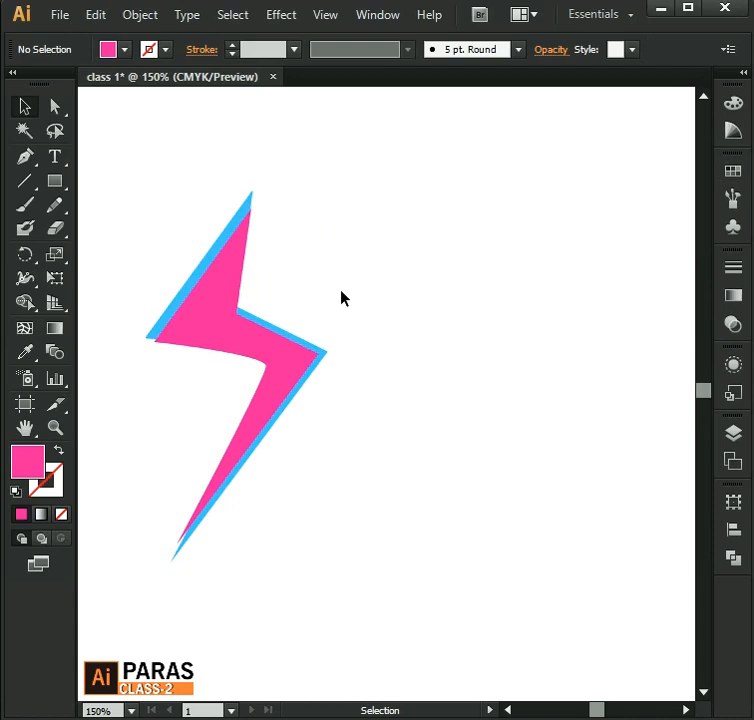
# Step: Draw a pink square in the empty area to the right of the lightning shape
pyautogui.click(55, 181)
pyautogui.moveTo(372, 221); pyautogui.dragTo(558, 393)
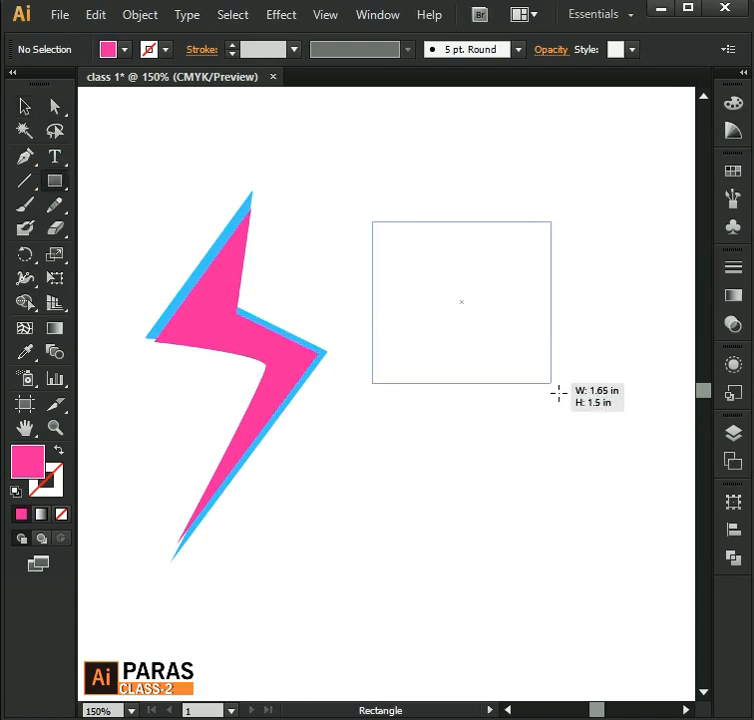
pyautogui.scroll(2, 569, 306)
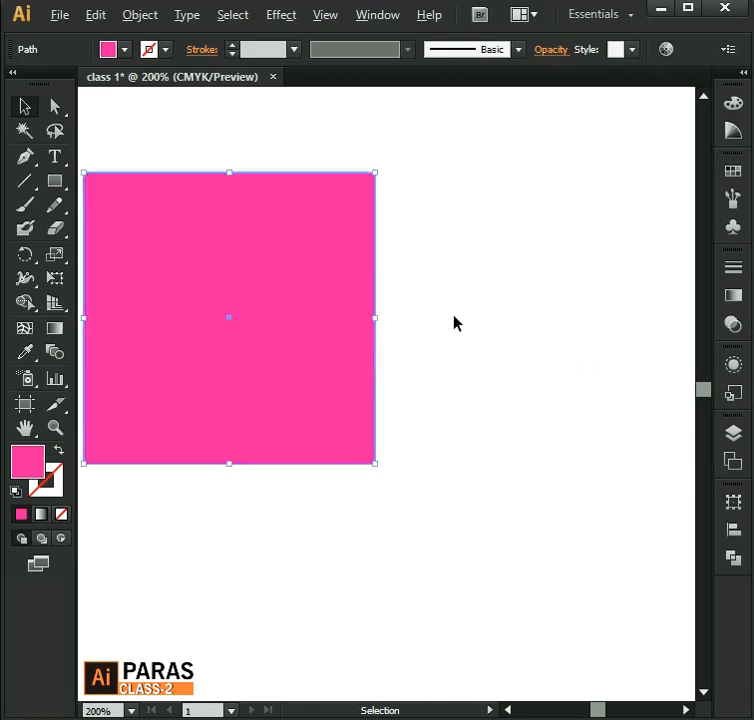
pyautogui.scroll(-1, 454, 316)
# Step: Create a copy of the pink square scaled non-uniformly to 90% horizontally and 90% vertically, with the preview on
pyautogui.rightClick(361, 298)
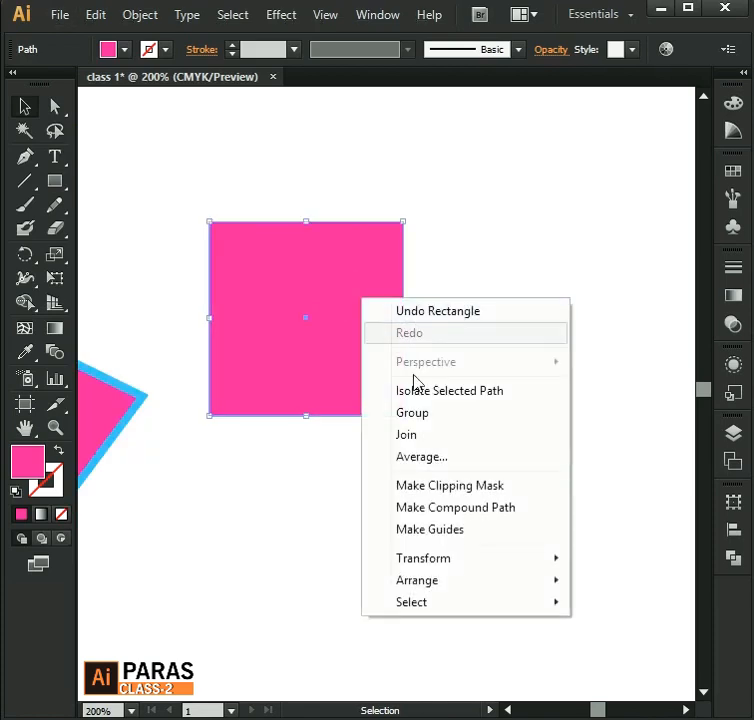
pyautogui.moveTo(493, 586)
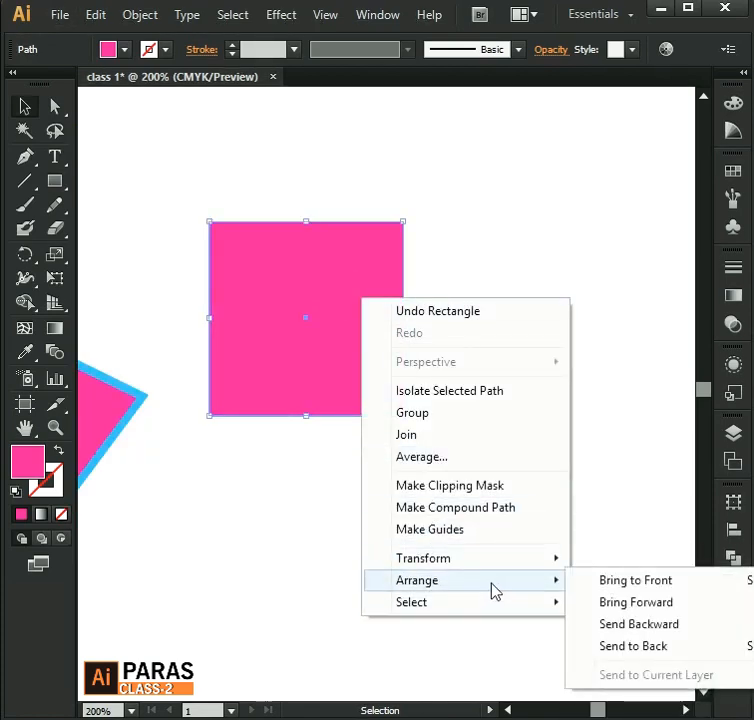
pyautogui.moveTo(530, 560)
pyautogui.click(621, 673)
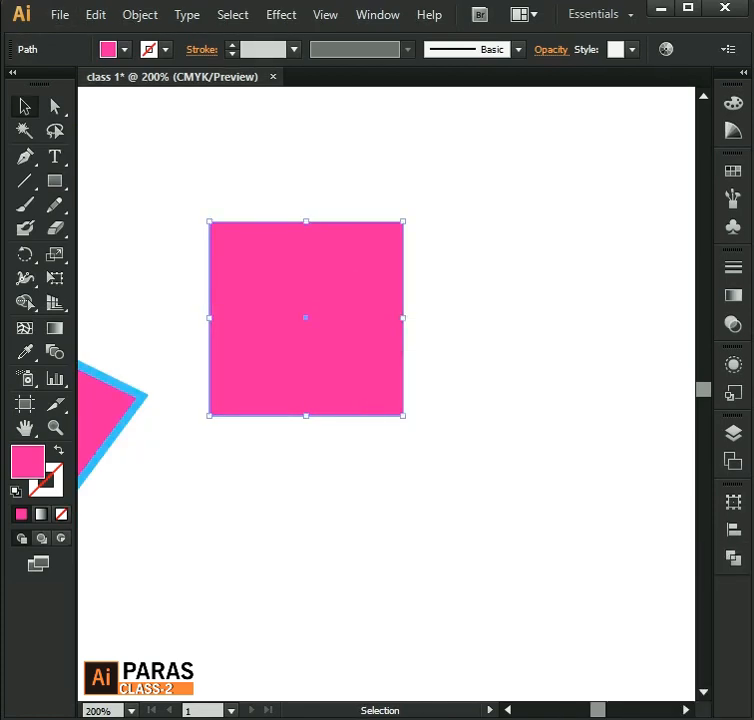
pyautogui.moveTo(529, 165); pyautogui.dragTo(521, 165)
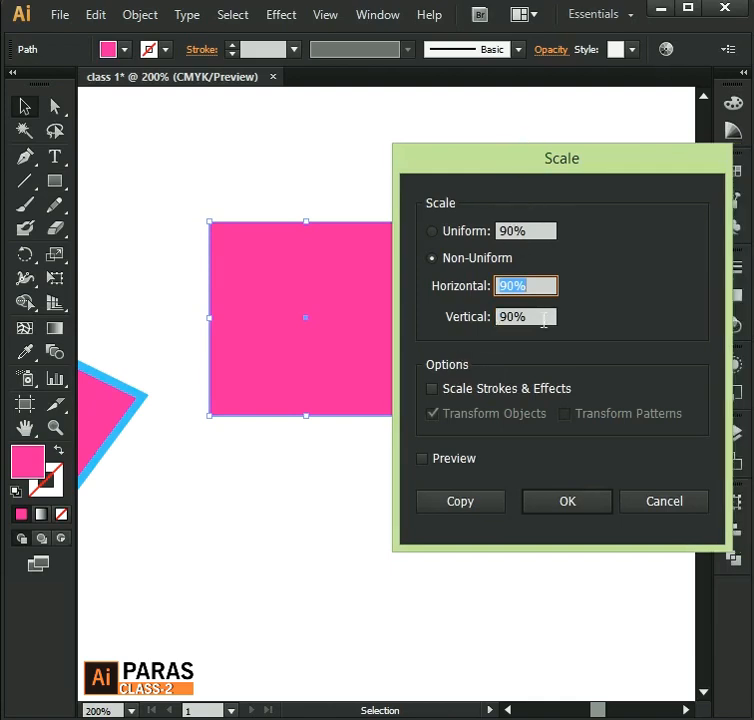
pyautogui.click(426, 460)
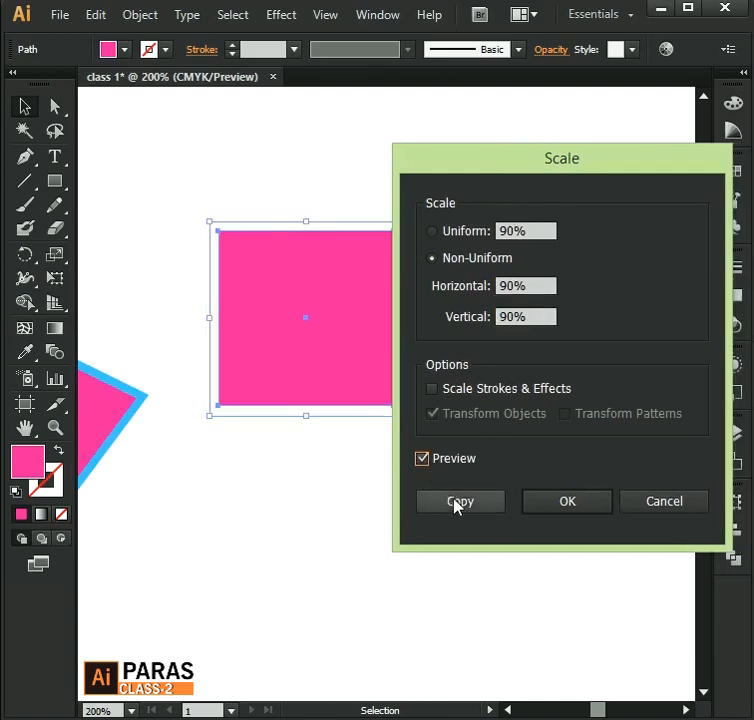
pyautogui.click(474, 512)
# Step: Fill the smaller inner square with the green swatch and deselect it
pyautogui.click(483, 453)
pyautogui.click(352, 342)
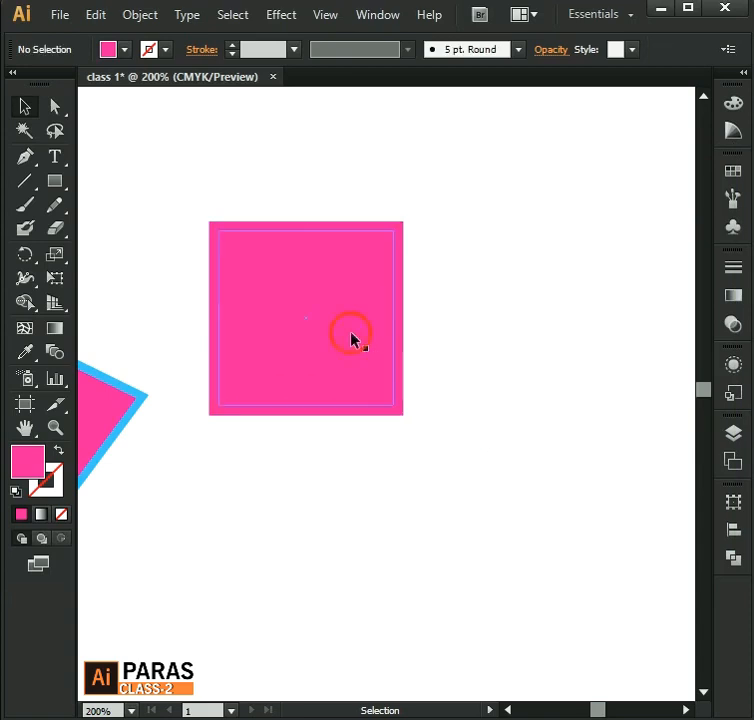
pyautogui.click(733, 171)
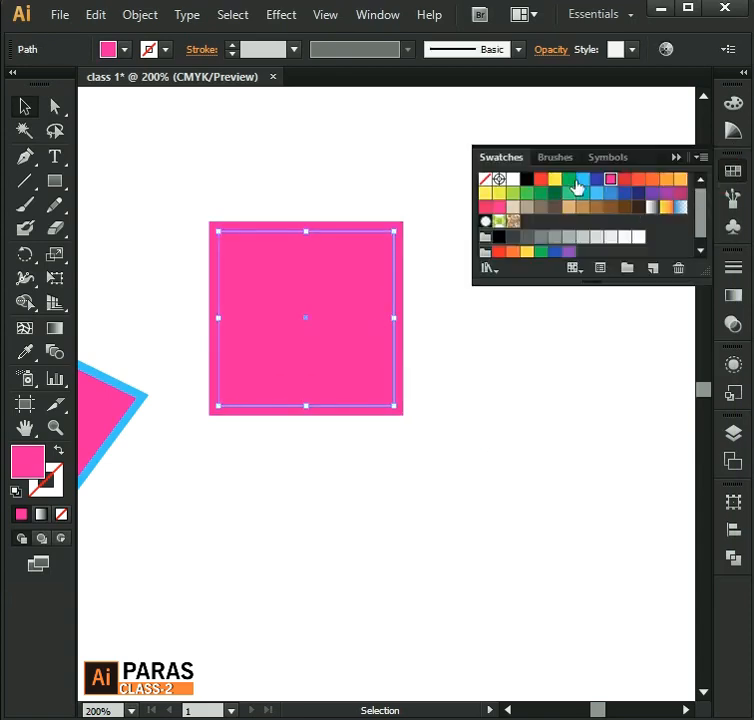
pyautogui.click(568, 178)
pyautogui.hotkey('ctrl', 'shift', 'a')
pyautogui.click(677, 158)
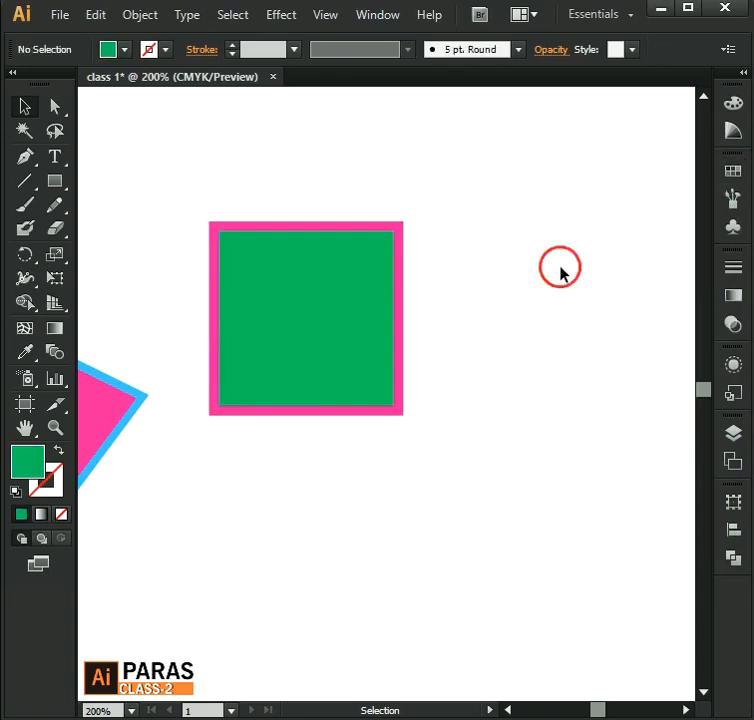
# Step: Select the green inner square and open its Scale transformation settings
pyautogui.scroll(3, 336, 222)
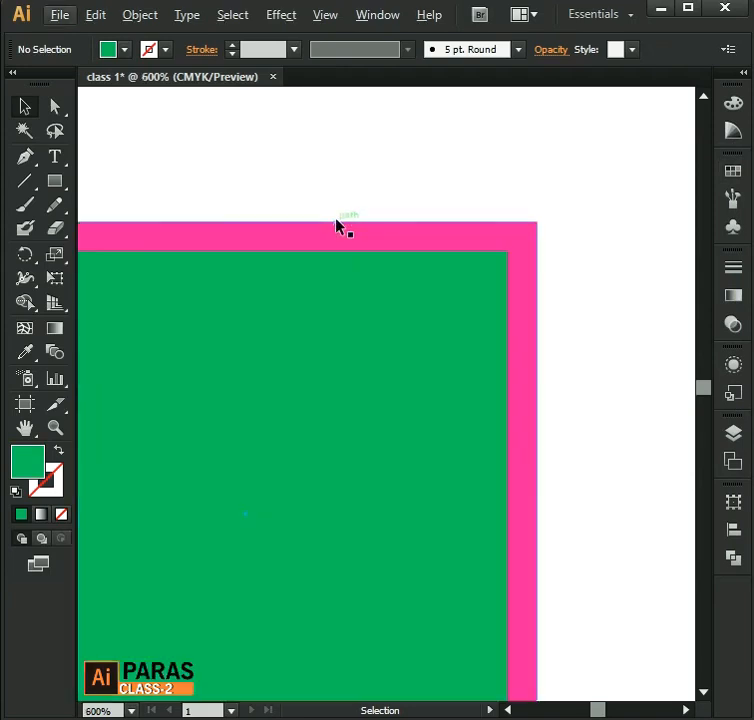
pyautogui.scroll(-2, 485, 205)
pyautogui.click(541, 241)
pyautogui.click(372, 316)
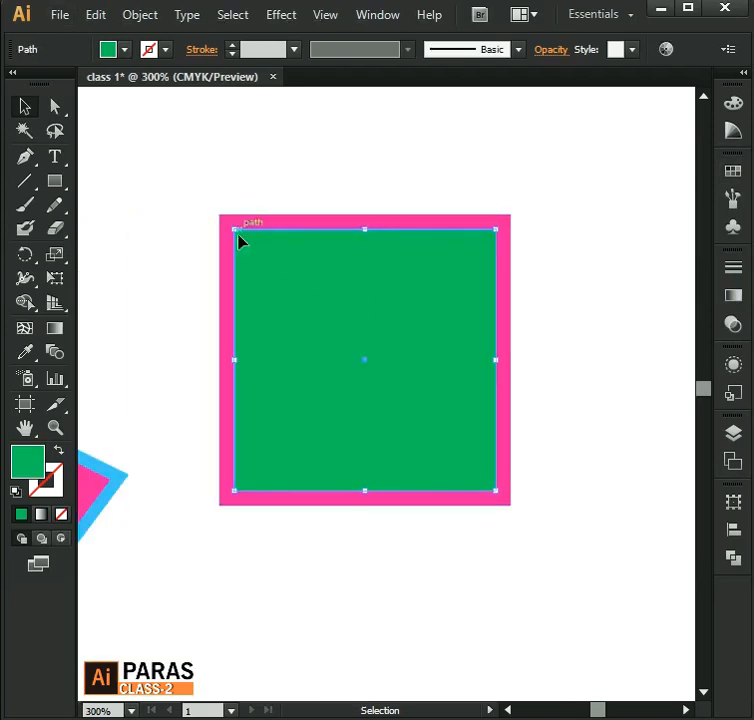
pyautogui.rightClick(307, 273)
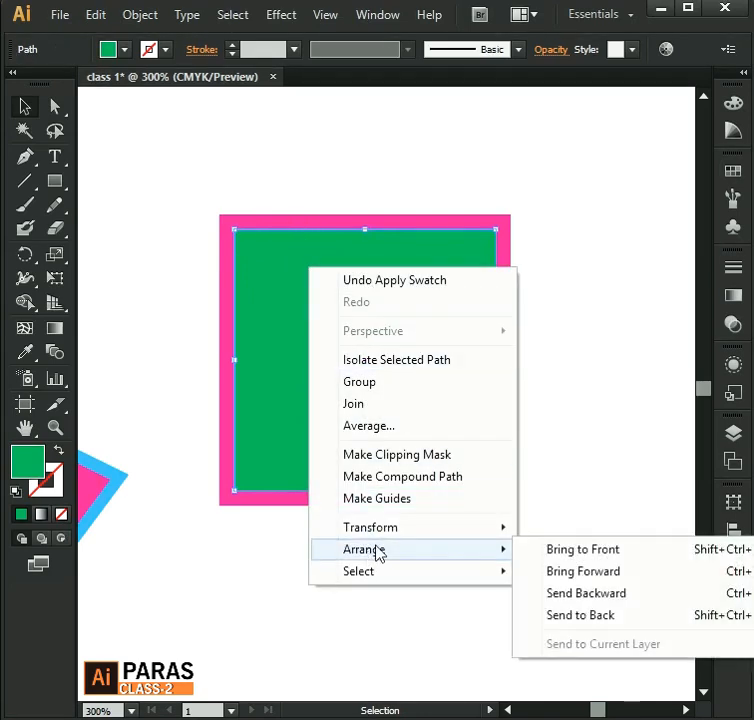
pyautogui.moveTo(404, 536)
pyautogui.click(550, 624)
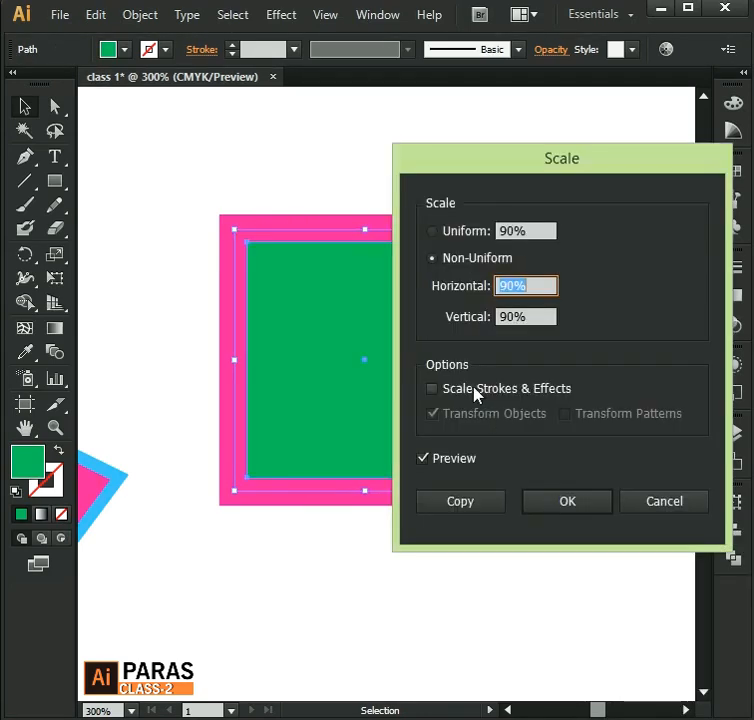
# Step: Set the green square's horizontal and vertical scale to 100%, apply it, and reselect the square
pyautogui.moveTo(542, 293); pyautogui.dragTo(514, 299)
pyautogui.write('100')
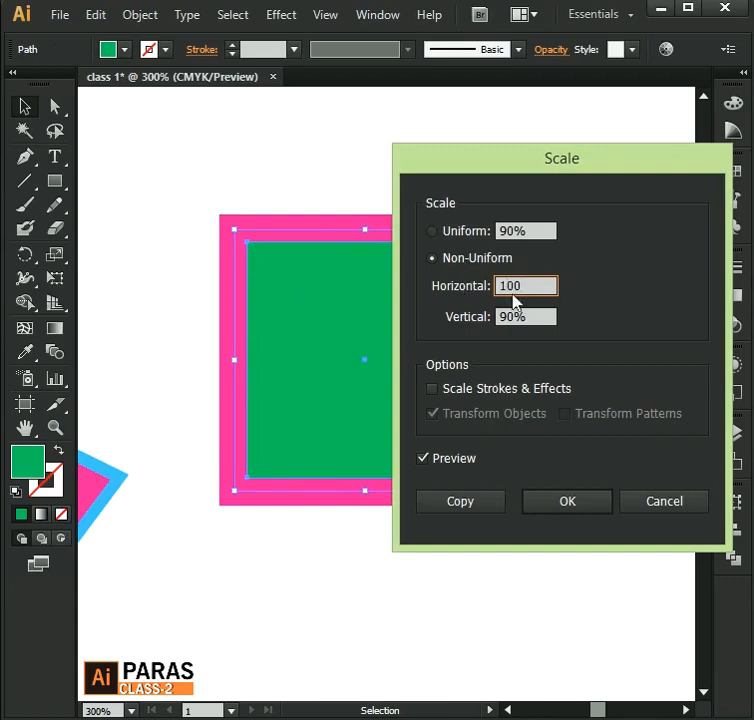
pyautogui.press('Tab')
pyautogui.write('1')
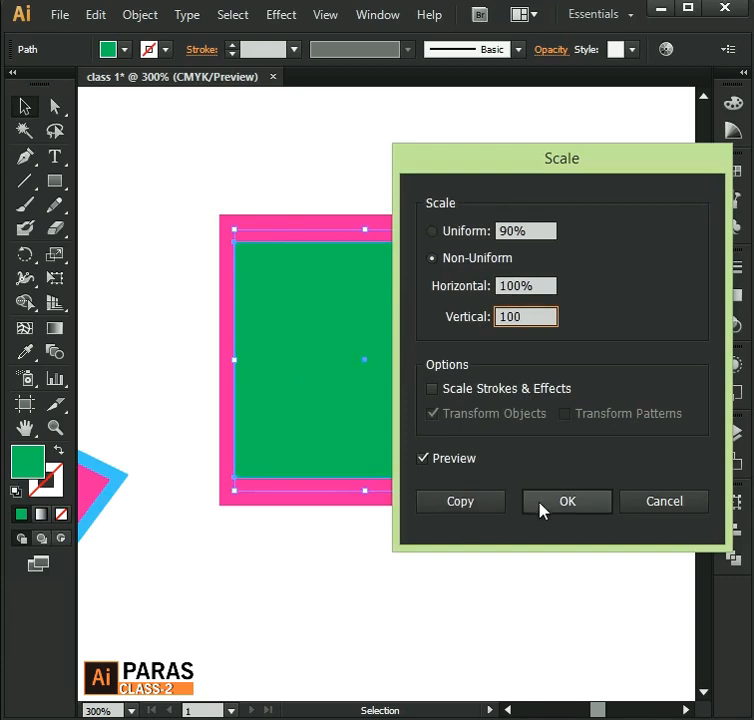
pyautogui.click(542, 508)
pyautogui.click(565, 434)
pyautogui.click(433, 355)
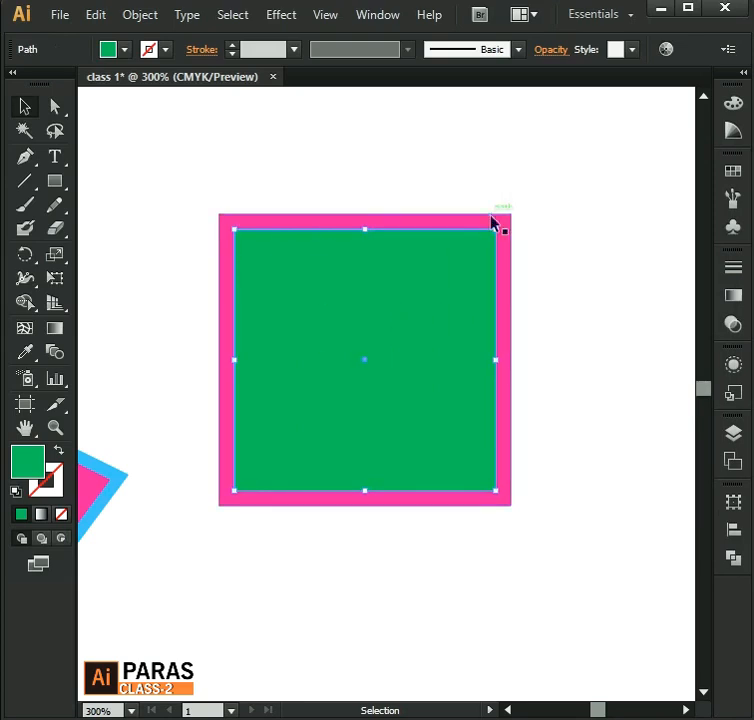
# Step: Scale the green square non-uniformly to 110% horizontally and 110% vertically with the preview on, apply it, and deselect the square
pyautogui.rightClick(290, 273)
pyautogui.moveTo(372, 540)
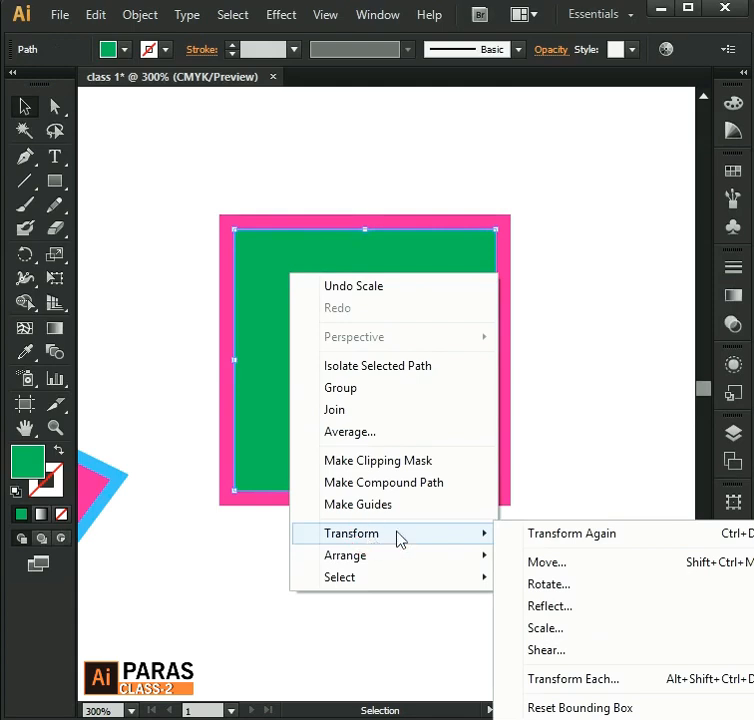
pyautogui.click(541, 630)
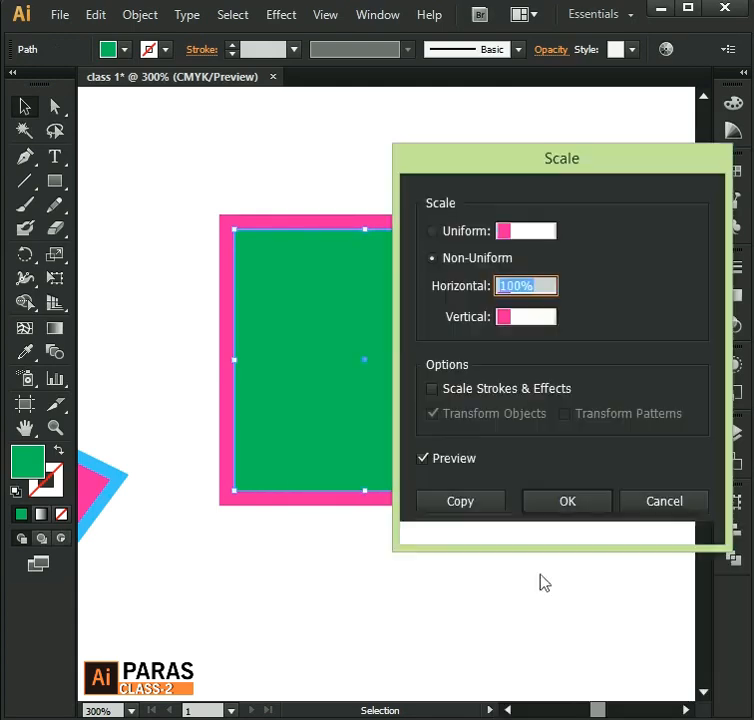
pyautogui.moveTo(488, 160); pyautogui.dragTo(320, 143)
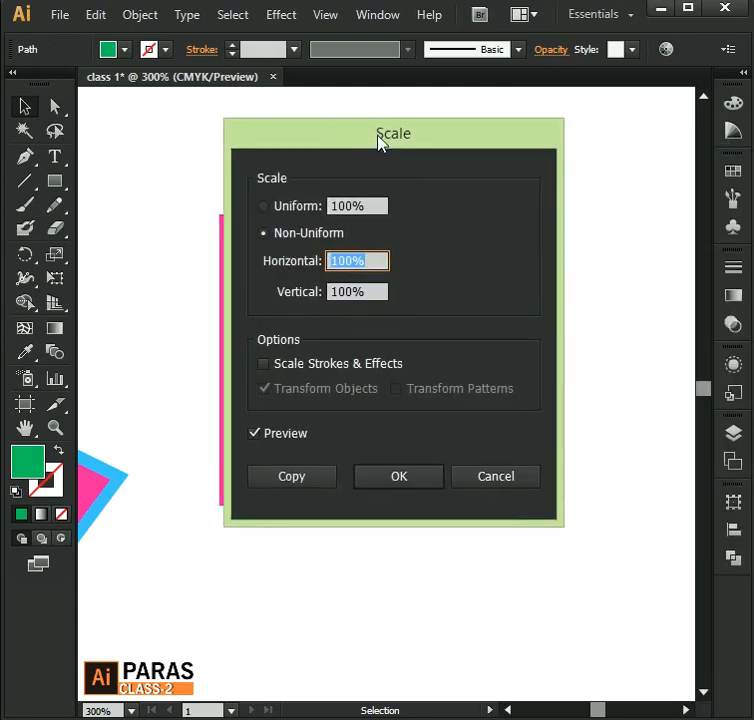
pyautogui.moveTo(378, 143); pyautogui.dragTo(402, 147)
pyautogui.click(405, 268)
pyautogui.write('1')
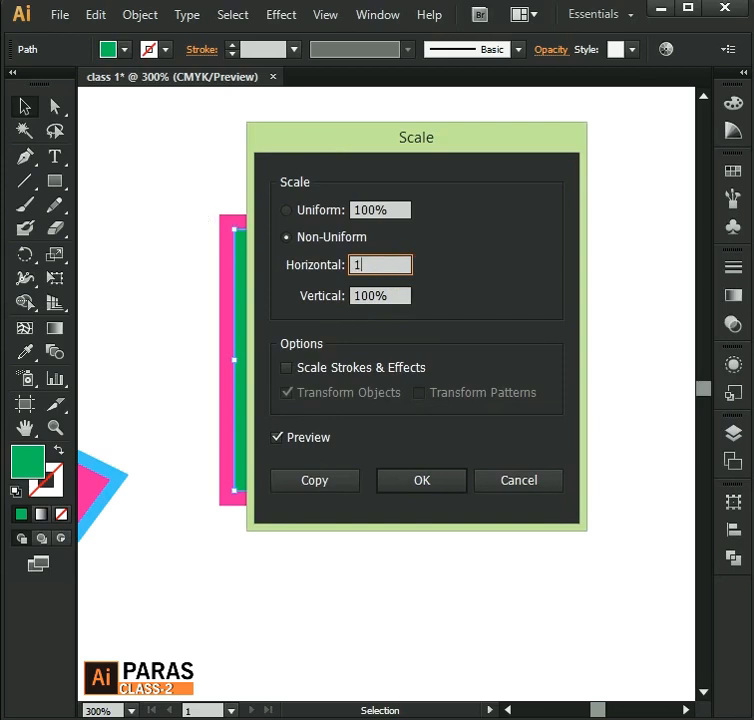
pyautogui.write('10')
pyautogui.press('Tab')
pyautogui.write('100')
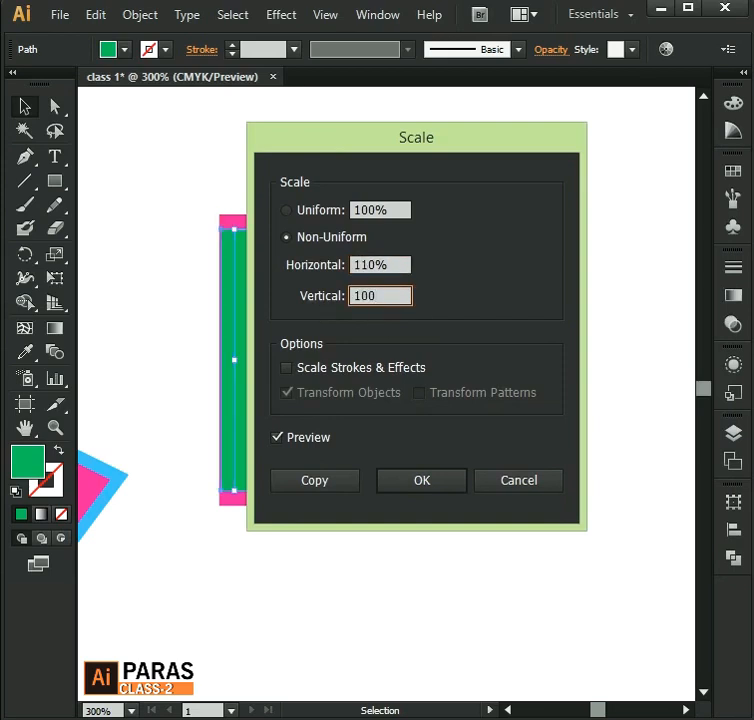
pyautogui.write('1')
pyautogui.moveTo(400, 133); pyautogui.dragTo(466, 146)
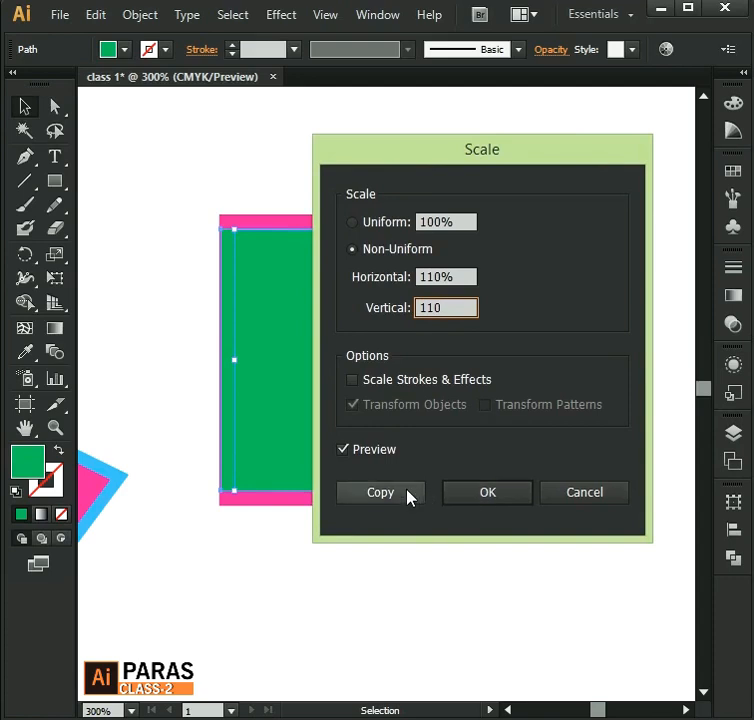
pyautogui.click(449, 492)
pyautogui.click(652, 297)
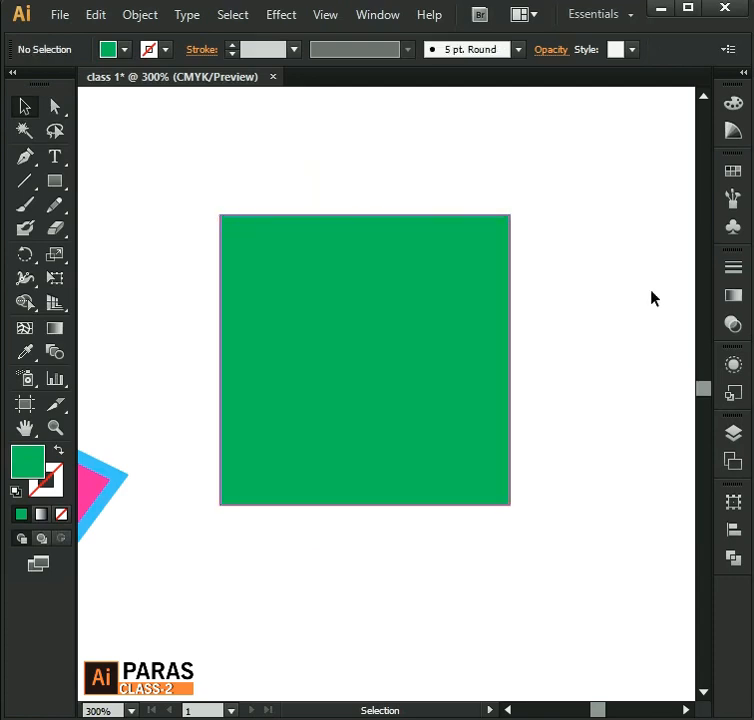
# Step: Try moving the green square away from the pink square beneath it, and undo each move
pyautogui.moveTo(376, 263); pyautogui.dragTo(479, 262)
pyautogui.hotkey('ctrl', 'z')
pyautogui.click(272, 138)
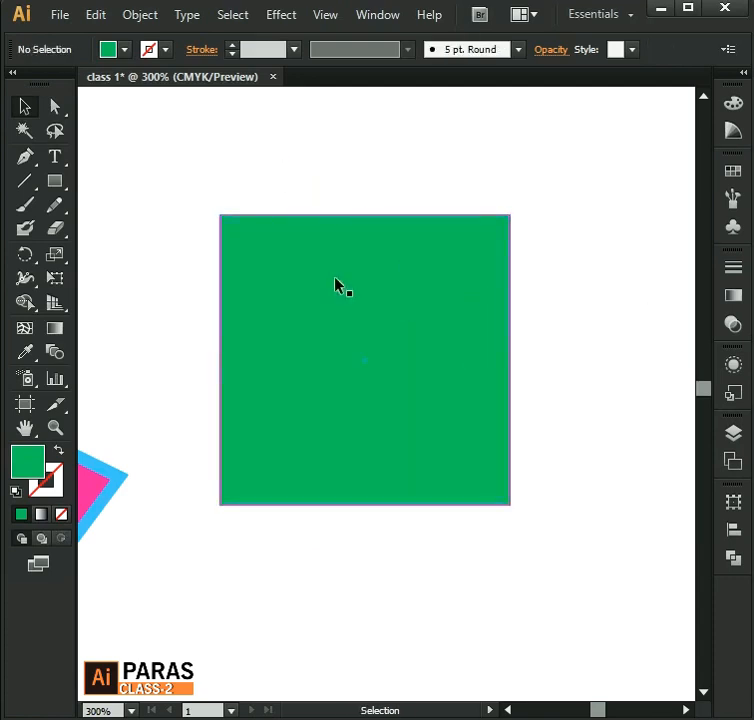
pyautogui.moveTo(338, 272); pyautogui.dragTo(359, 292)
pyautogui.hotkey('ctrl', 'z')
pyautogui.click(553, 240)
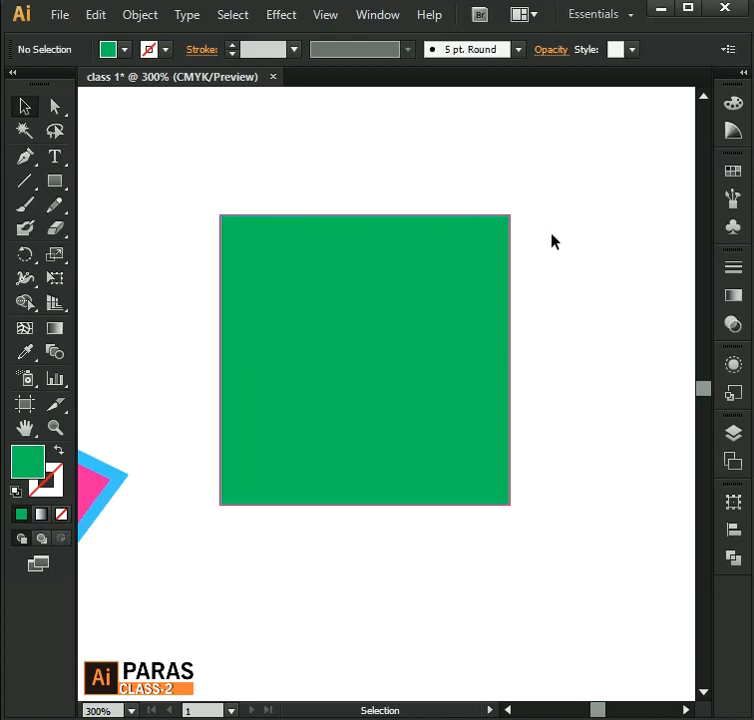
pyautogui.scroll(-1, 337, 395)
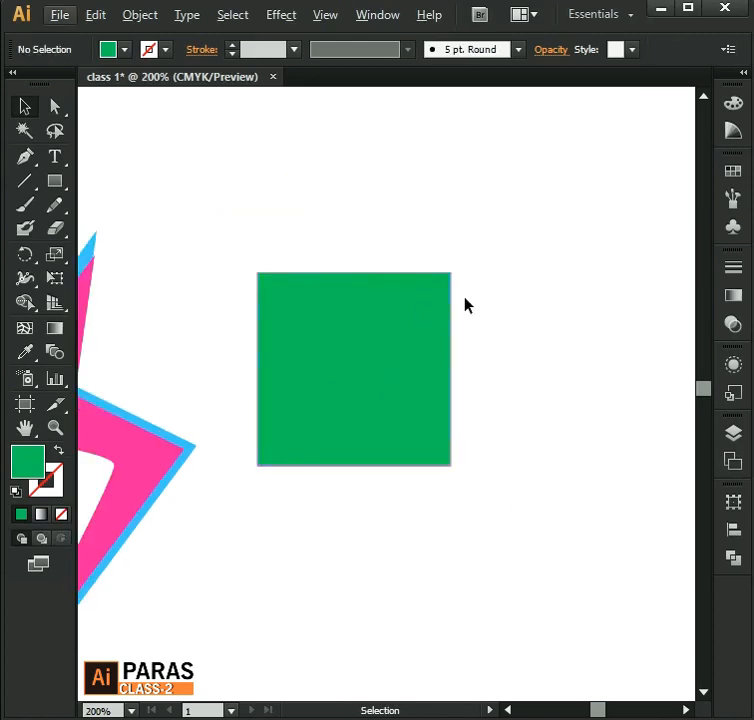
pyautogui.moveTo(444, 314); pyautogui.dragTo(449, 314)
pyautogui.hotkey('ctrl', 'z')
pyautogui.click(508, 307)
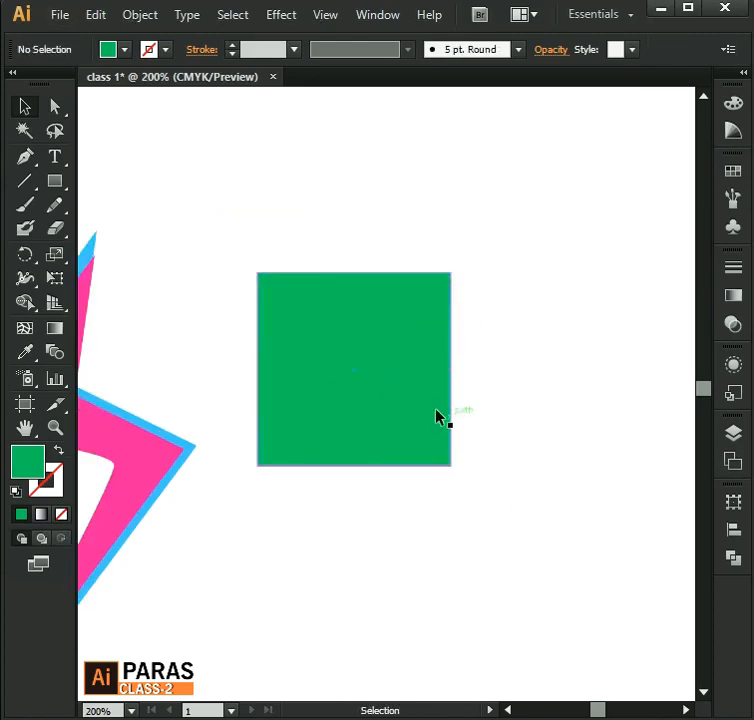
pyautogui.click(420, 402)
pyautogui.click(501, 350)
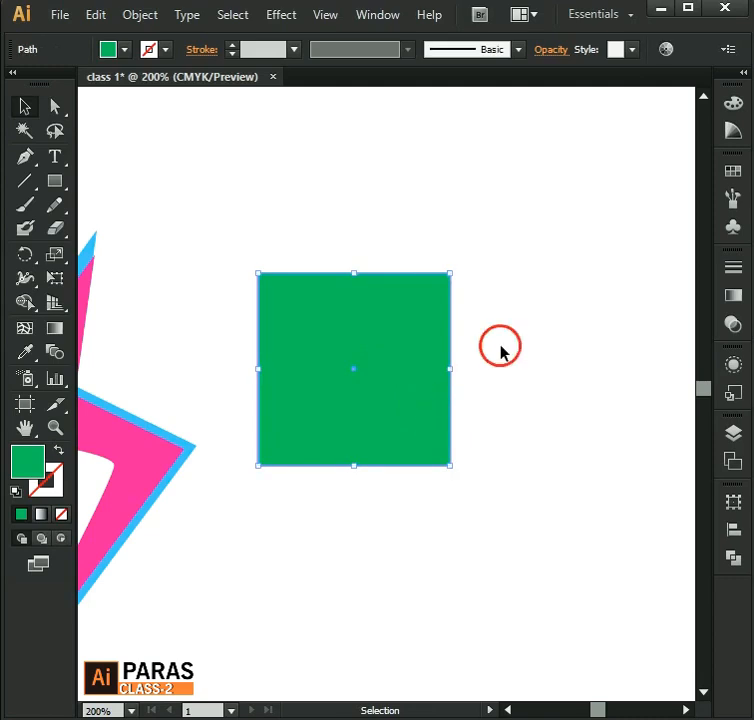
pyautogui.moveTo(437, 360); pyautogui.dragTo(534, 458)
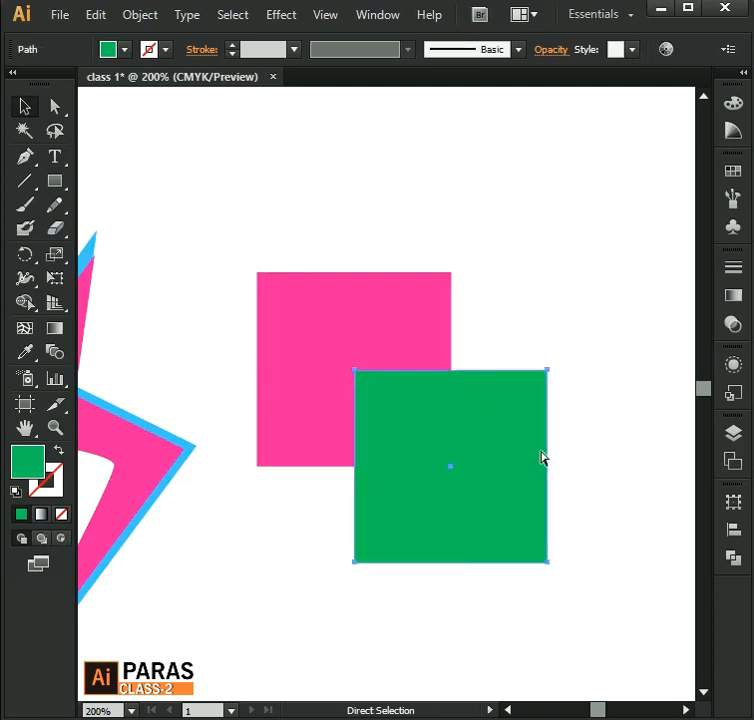
pyautogui.hotkey('ctrl', 'z')
pyautogui.click(567, 358)
# Step: Delete the green square and select the pink square underneath
pyautogui.click(358, 379)
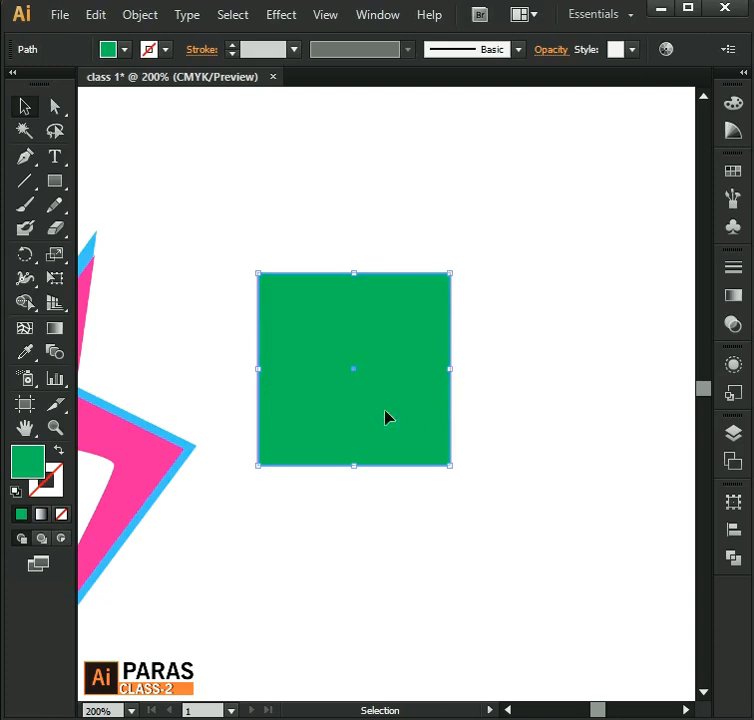
pyautogui.scroll(1, 385, 415)
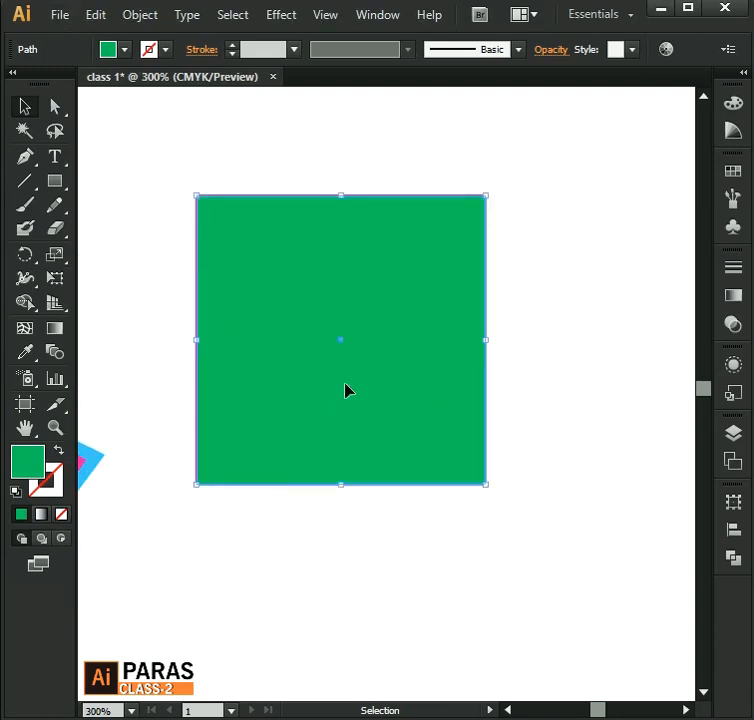
pyautogui.press('Delete')
pyautogui.click(476, 303)
# Step: Preview a Shear transformation on the pink square along the horizontal axis, lowering the shear angle to -24°
pyautogui.scroll(-1, 249, 325)
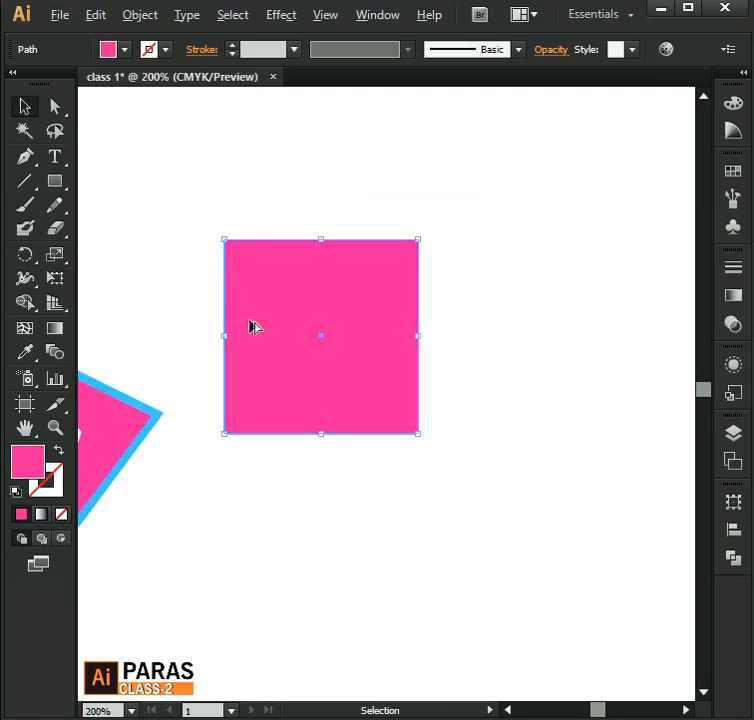
pyautogui.scroll(-1, 164, 330)
pyautogui.scroll(1, 394, 323)
pyautogui.rightClick(266, 276)
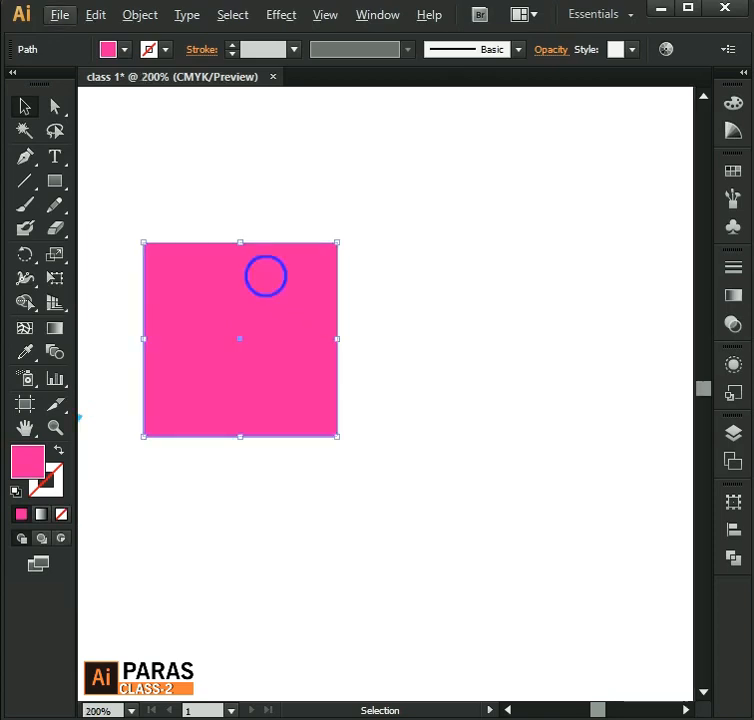
pyautogui.moveTo(334, 542)
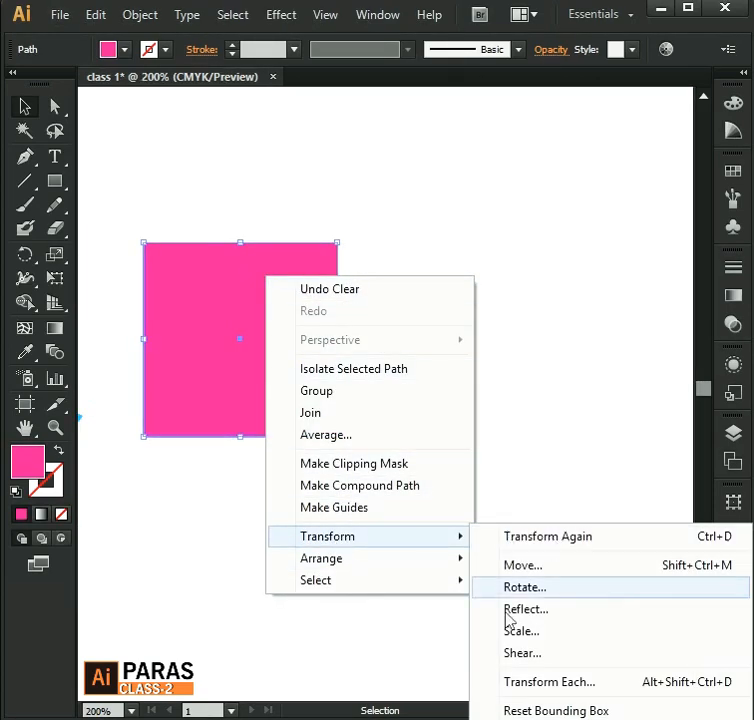
pyautogui.click(524, 654)
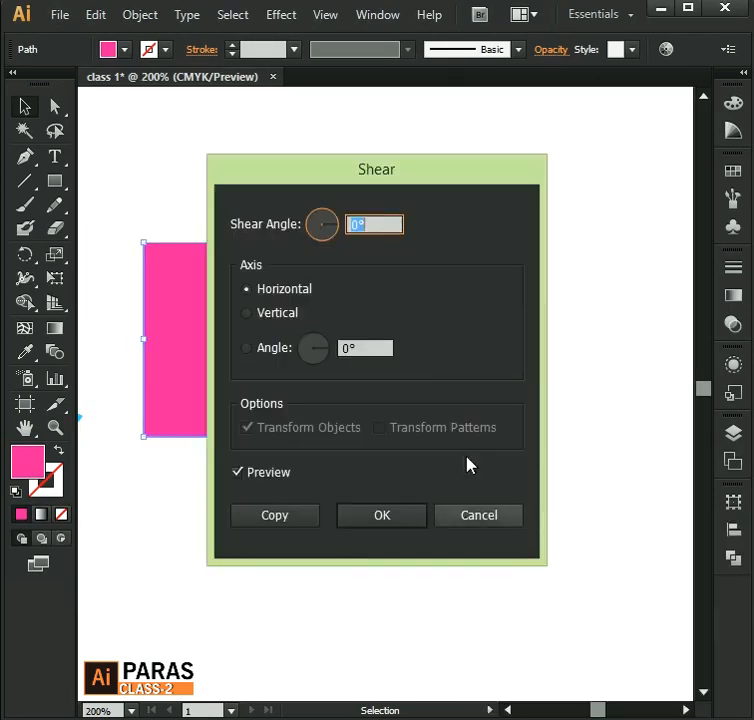
pyautogui.moveTo(401, 178); pyautogui.dragTo(516, 178)
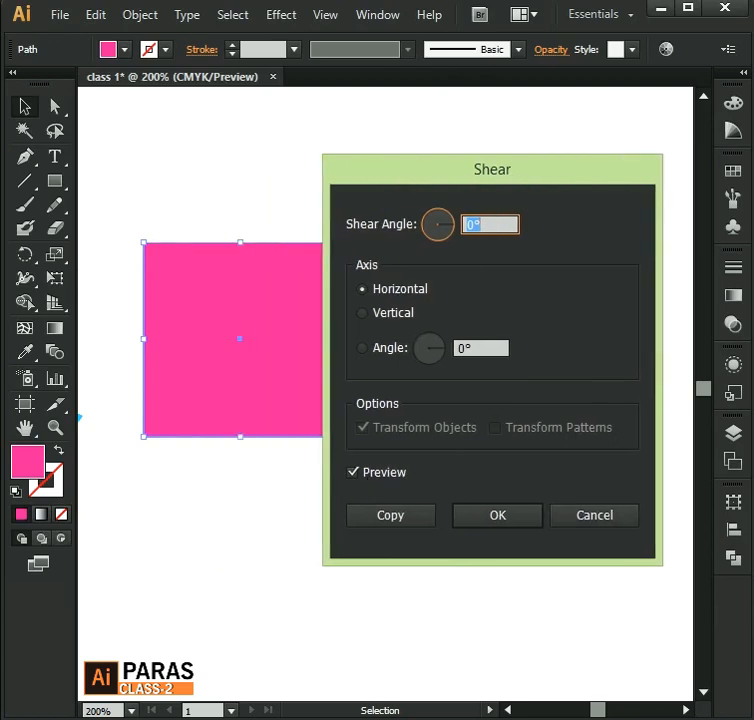
pyautogui.press('Down')
pyautogui.press('Down')
pyautogui.press('Down')
pyautogui.press('Down')
pyautogui.press('Down')
pyautogui.press('Down')
pyautogui.press('Down')
pyautogui.press('Down')
pyautogui.press('Down')
pyautogui.press('Down')
pyautogui.press('Down')
pyautogui.press('Down')
pyautogui.press('Down')
pyautogui.press('Down')
pyautogui.press('Down')
pyautogui.press('Down')
pyautogui.press('Down')
pyautogui.press('Down')
pyautogui.press('Down')
pyautogui.press('Down')
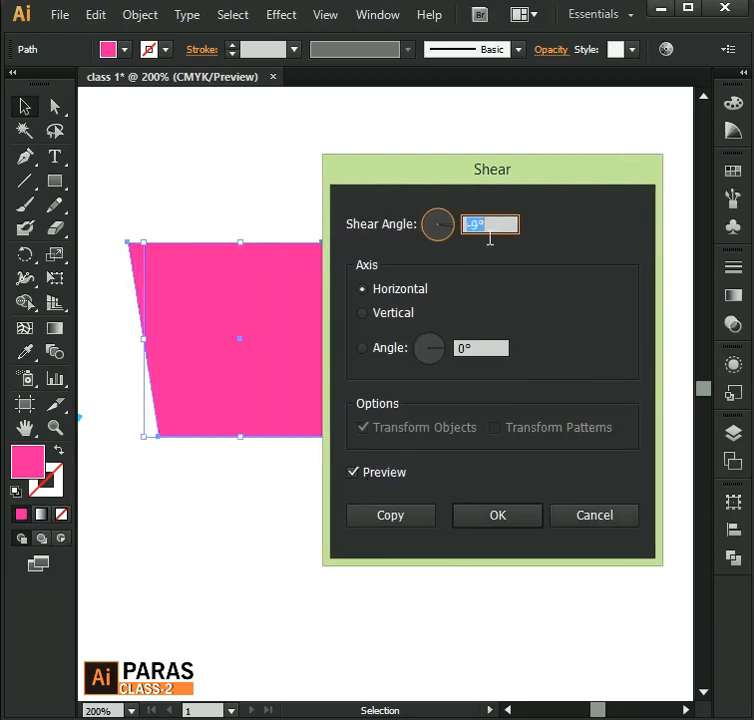
pyautogui.moveTo(493, 178); pyautogui.dragTo(586, 162)
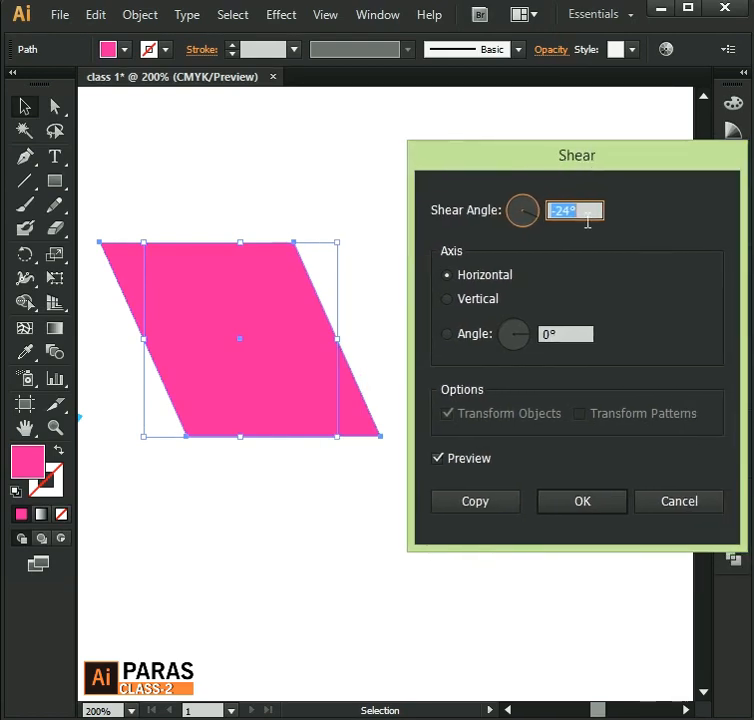
# Step: Raise the pink square's shear angle to 24° along the horizontal axis
pyautogui.press('Up')
pyautogui.press('Up')
pyautogui.press('Up')
pyautogui.press('Up')
pyautogui.press('Up')
pyautogui.press('Up')
pyautogui.press('Up')
pyautogui.press('Up')
pyautogui.press('Up')
pyautogui.press('Up')
pyautogui.press('Up')
pyautogui.press('Up')
pyautogui.press('Up')
pyautogui.press('Up')
pyautogui.press('Up')
pyautogui.press('Up')
pyautogui.press('Up')
pyautogui.press('Up')
pyautogui.press('Up')
pyautogui.press('Up')
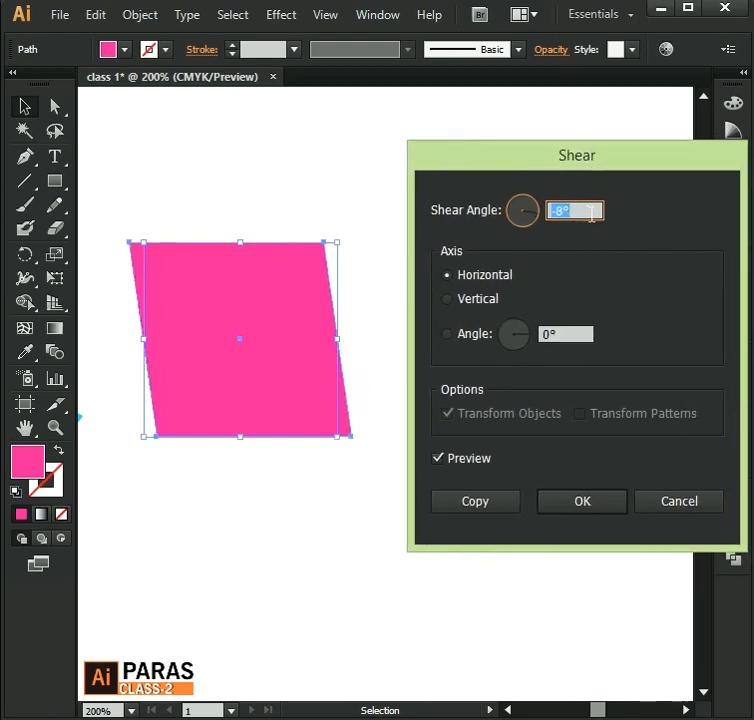
pyautogui.press('Up')
pyautogui.press('Up')
pyautogui.press('Up')
pyautogui.press('Up')
pyautogui.press('Up')
pyautogui.press('Up')
pyautogui.press('Up')
pyautogui.press('Up')
pyautogui.press('Up')
pyautogui.press('Up')
pyautogui.press('Up')
pyautogui.press('Up')
pyautogui.press('Up')
pyautogui.press('Up')
pyautogui.press('Up')
pyautogui.press('Up')
pyautogui.press('Up')
pyautogui.press('Up')
pyautogui.press('Up')
pyautogui.press('Up')
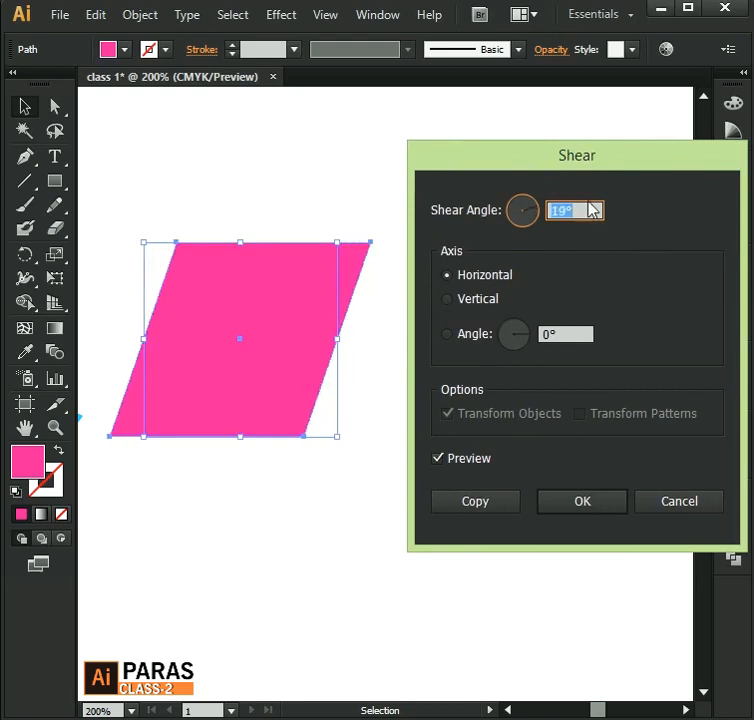
pyautogui.scroll(4, 569, 342)
# Step: Switch the shear axis to a custom angle, vary it through -92° to 249°, apply the shear, and undo it
pyautogui.scroll(-20, 571, 340)
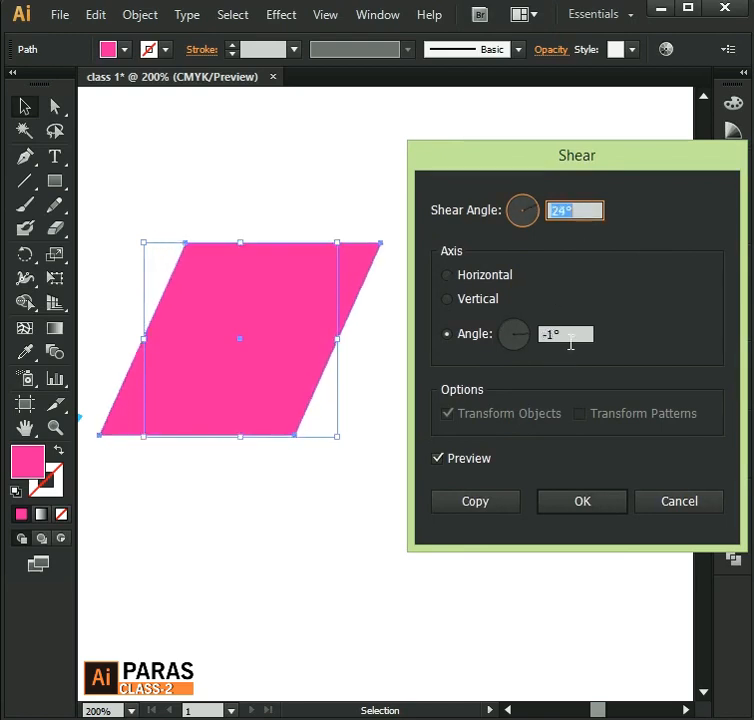
pyautogui.scroll(-20, 570, 343)
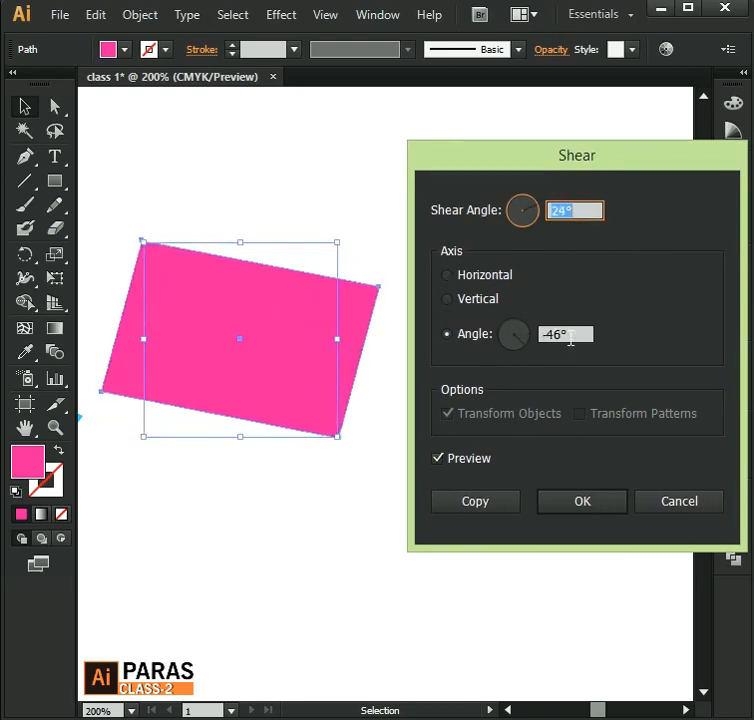
pyautogui.scroll(-20, 569, 341)
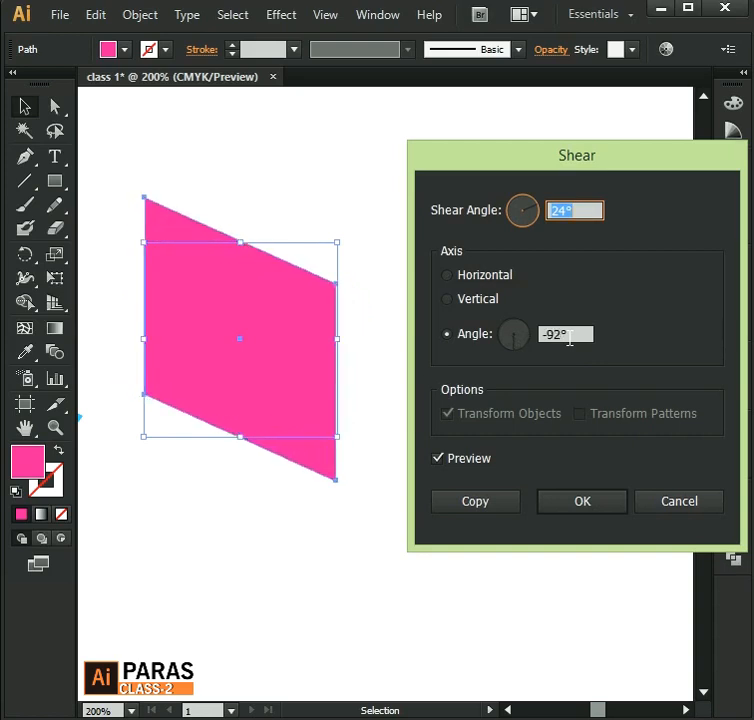
pyautogui.moveTo(519, 336)
pyautogui.mouseDown()
pyautogui.moveTo(512, 348)
pyautogui.moveTo(520, 348)
pyautogui.moveTo(510, 349)
pyautogui.mouseUp()
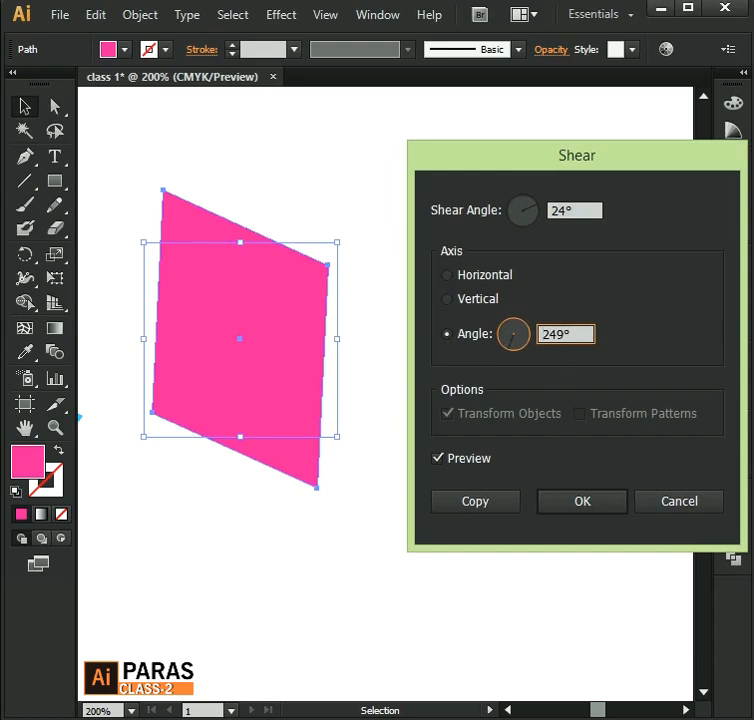
pyautogui.doubleClick(579, 340)
pyautogui.click(582, 503)
pyautogui.click(517, 444)
pyautogui.hotkey('ctrl', 'z')
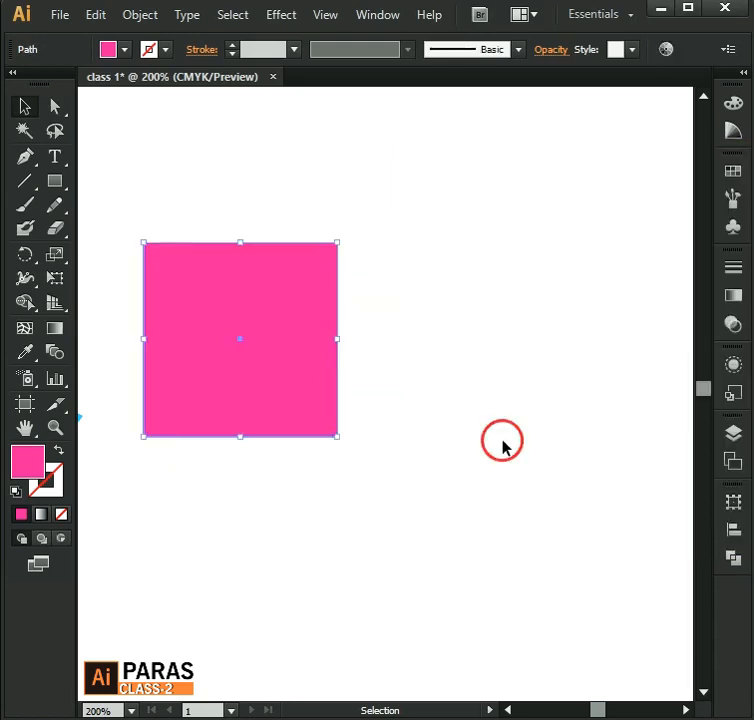
# Step: Duplicate the pink square with a diagonal offset overlapping the original, fill the copy with green, and deselect it
pyautogui.click(503, 446)
pyautogui.moveTo(145, 219); pyautogui.dragTo(320, 455)
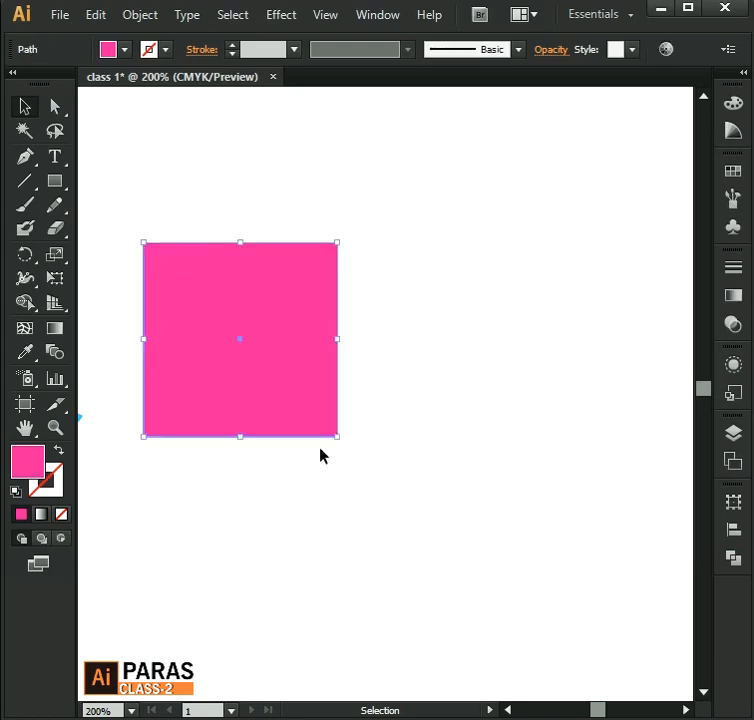
pyautogui.rightClick(254, 339)
pyautogui.moveTo(333, 626)
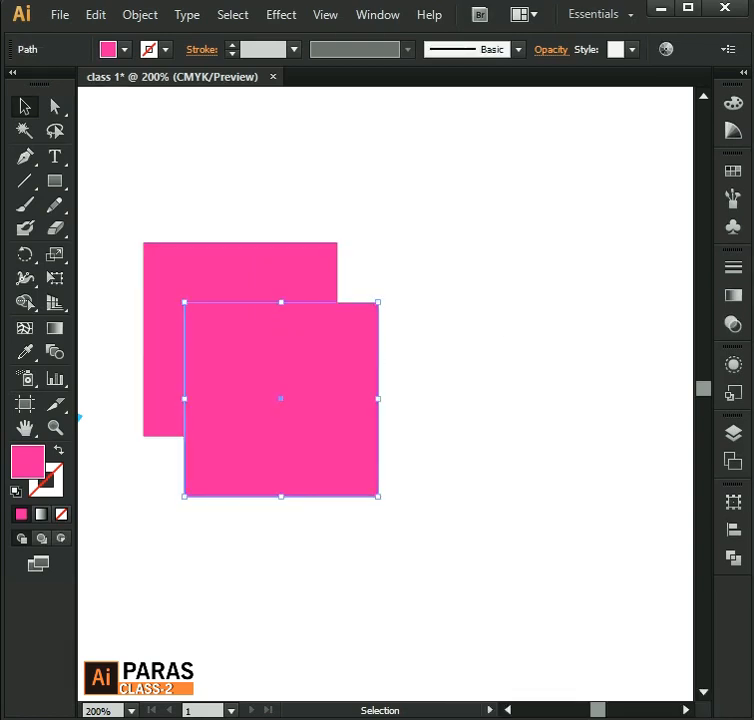
pyautogui.click(449, 283)
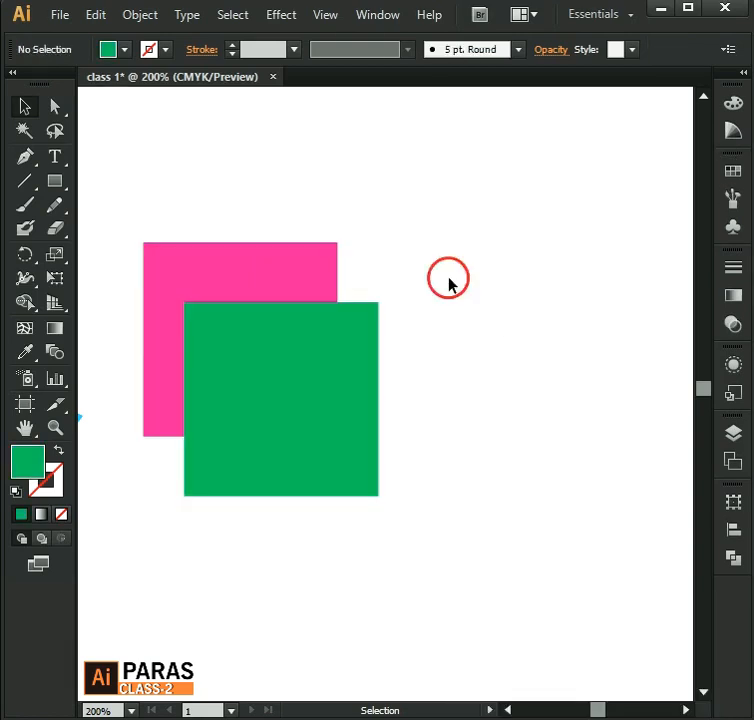
# Step: Duplicate the green square with a further diagonal offset, fill the copy with an orange-red swatch, and deselect it
pyautogui.moveTo(352, 341); pyautogui.dragTo(424, 383)
pyautogui.click(734, 171)
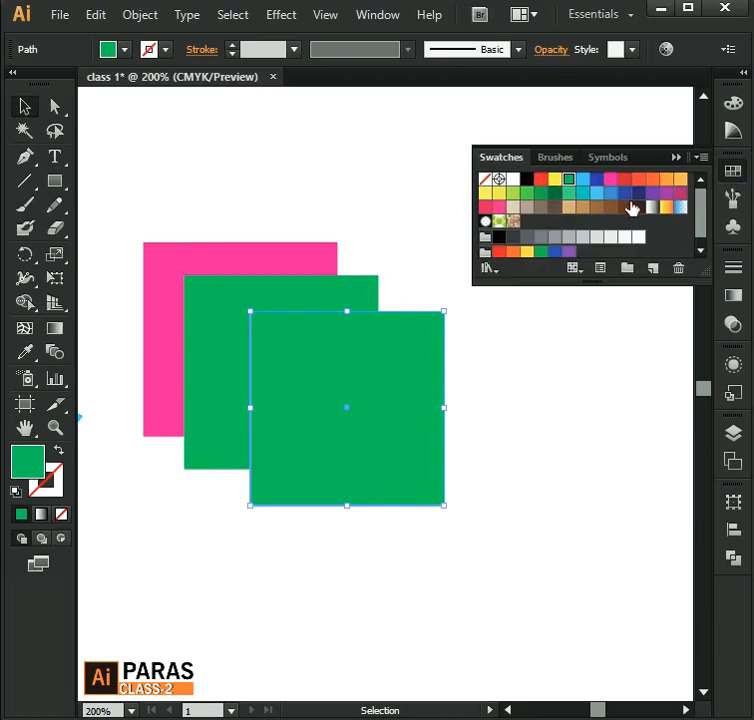
pyautogui.click(638, 180)
pyautogui.click(557, 372)
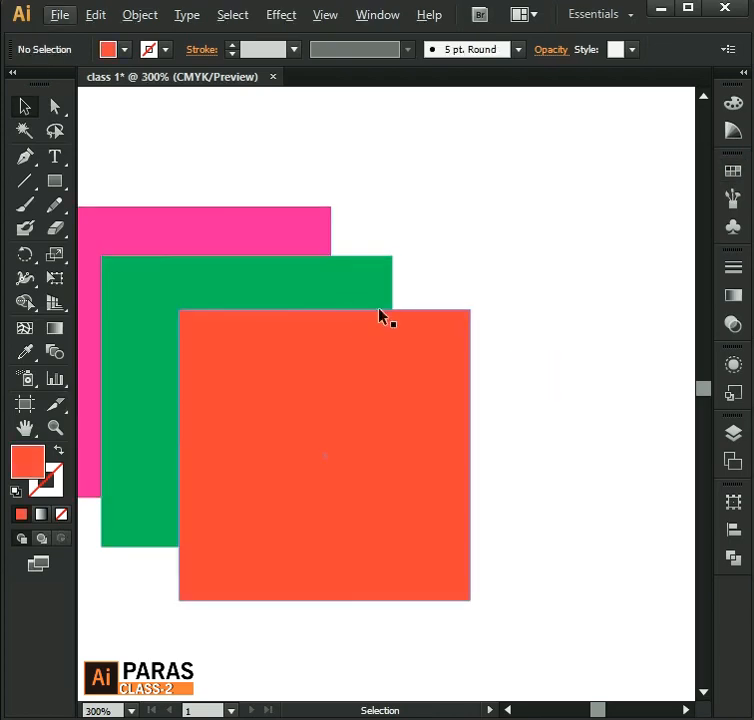
pyautogui.scroll(-1, 379, 306)
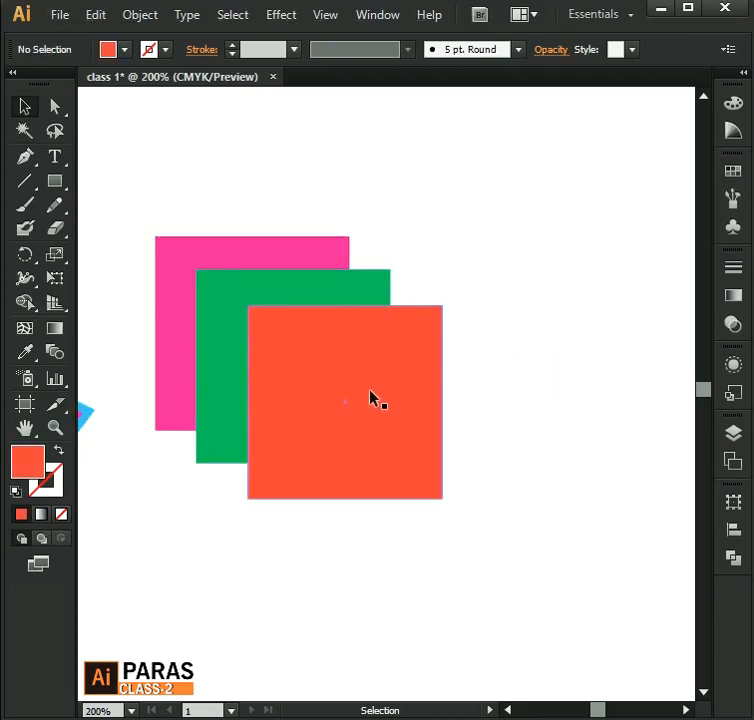
# Step: Move the orange-red square up and slightly to the right so it overlaps the pink and green squares' upper-right areas, and deselect it
pyautogui.click(312, 371)
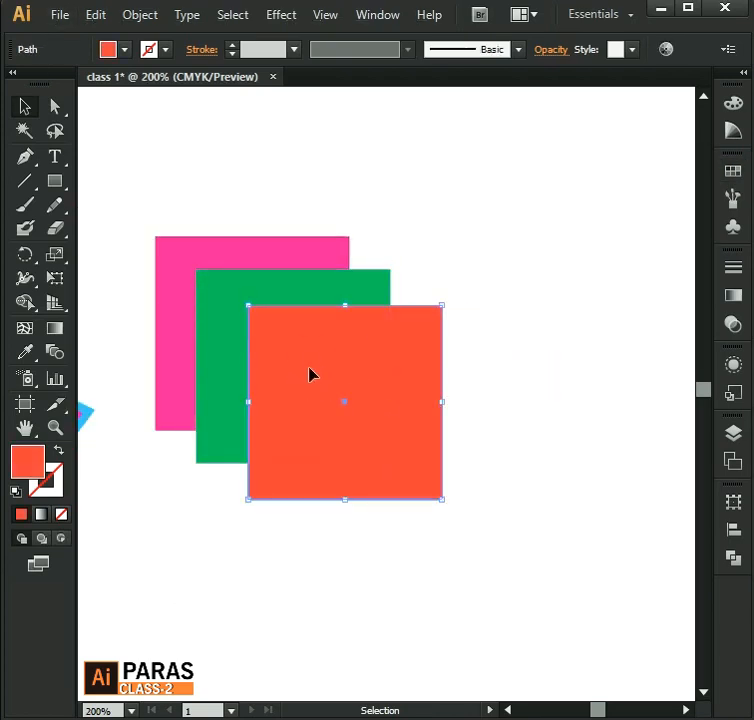
pyautogui.moveTo(310, 373); pyautogui.dragTo(337, 251)
pyautogui.click(570, 264)
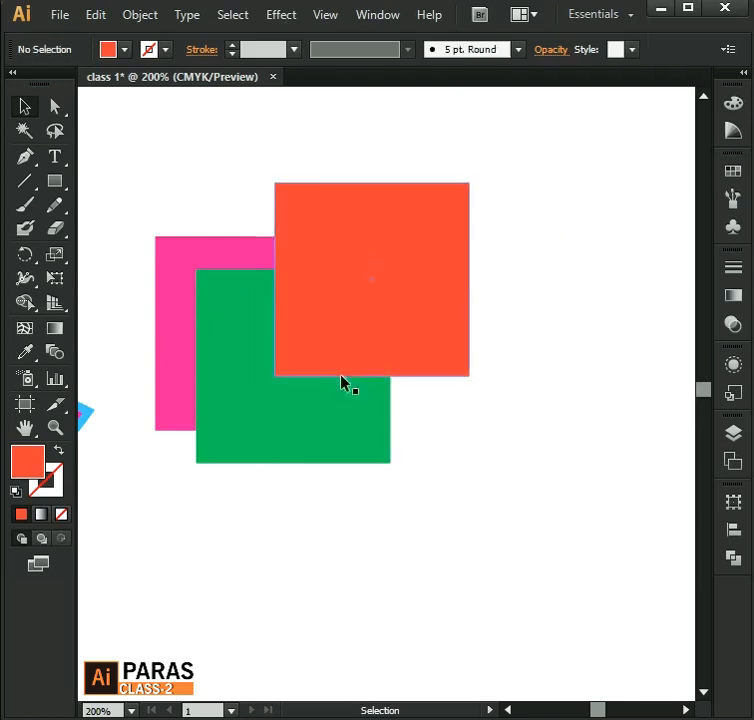
pyautogui.click(281, 416)
pyautogui.click(547, 278)
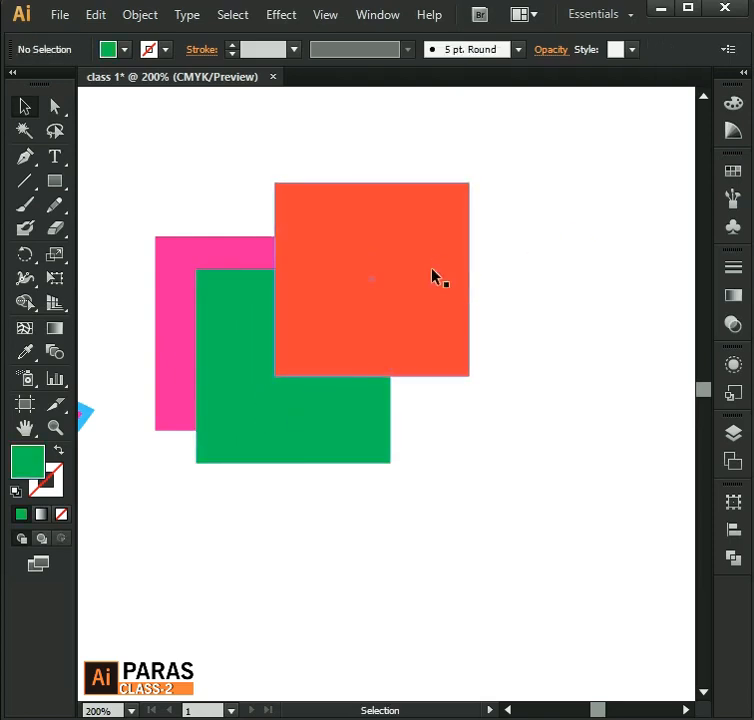
pyautogui.click(234, 258)
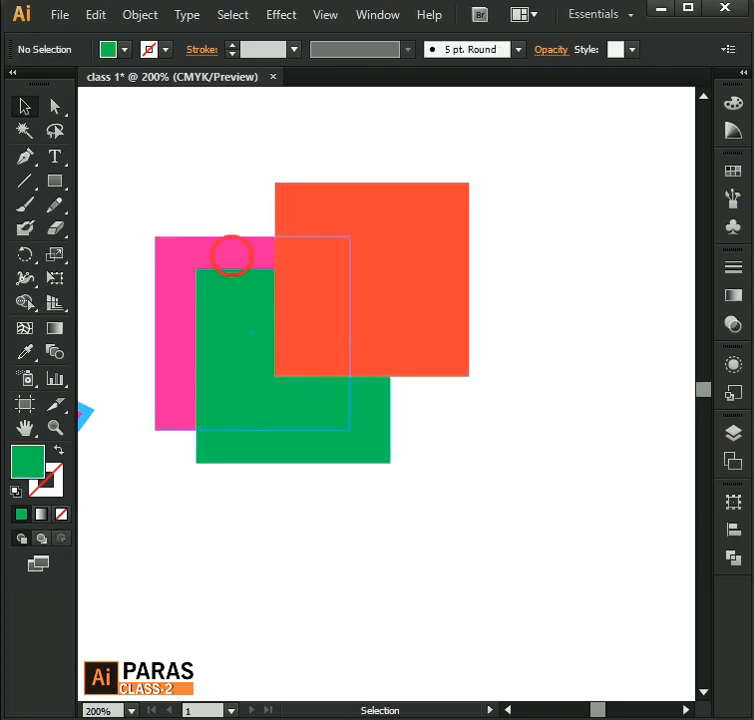
pyautogui.click(507, 242)
# Step: Send the orange-red square backward one level in the stacking order with Arrange's Send Backward
pyautogui.click(415, 318)
pyautogui.rightClick(414, 258)
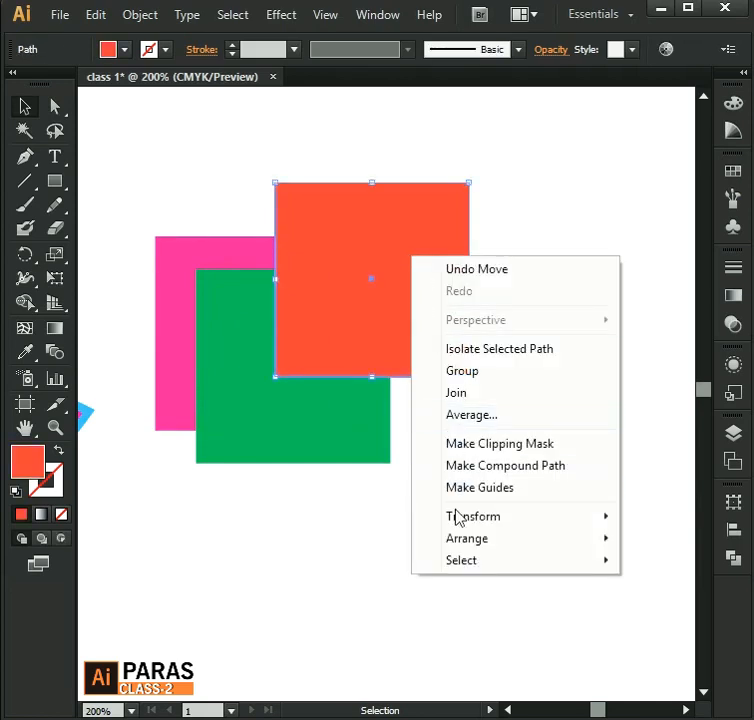
pyautogui.moveTo(457, 517)
pyautogui.moveTo(475, 548)
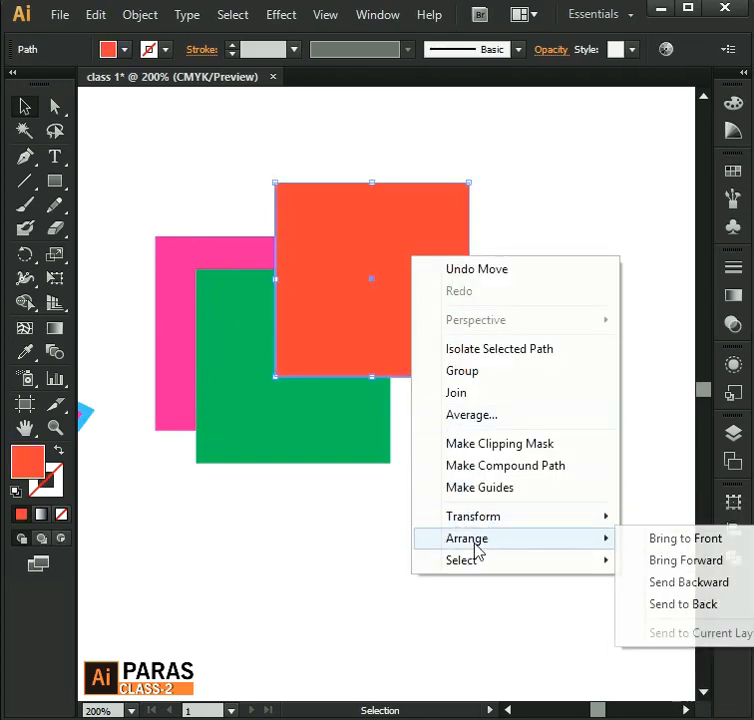
pyautogui.click(690, 582)
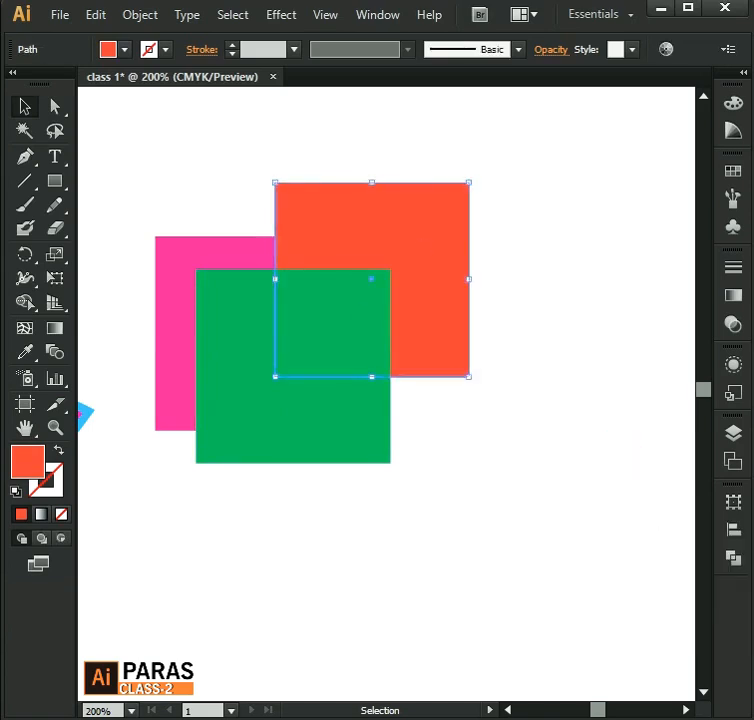
# Step: Send the orange-red square to the back of the stack behind the pink and green squares, and deselect it
pyautogui.scroll(-1, 114, 378)
pyautogui.scroll(1, 332, 215)
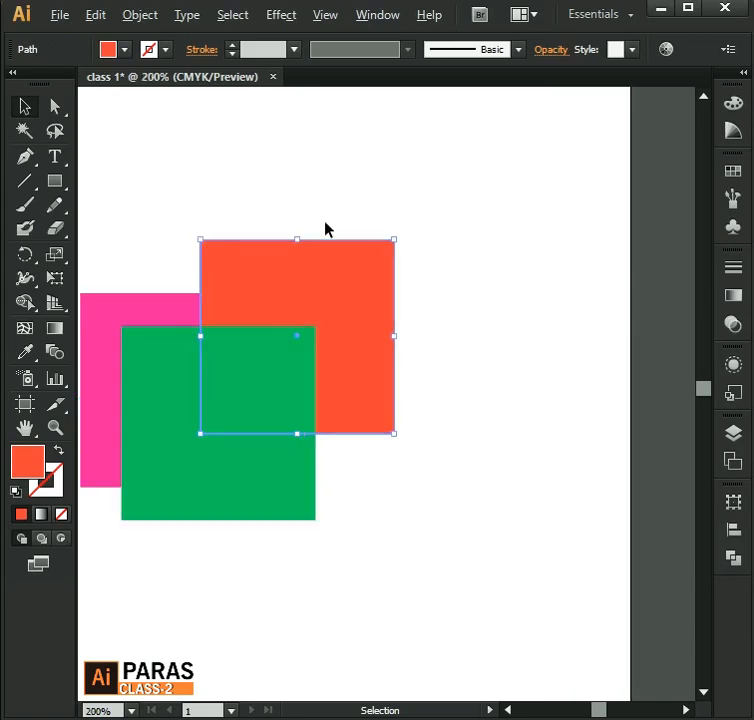
pyautogui.rightClick(282, 270)
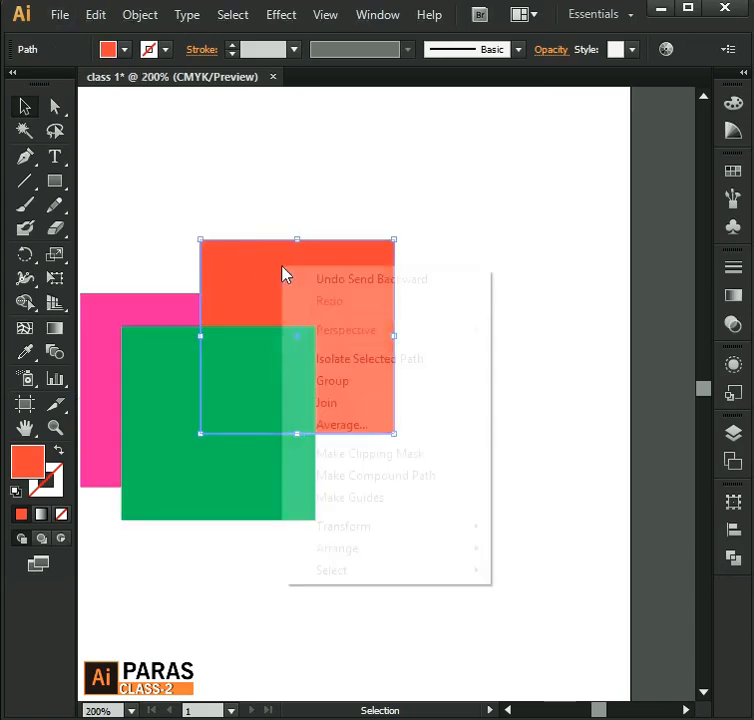
pyautogui.click(256, 266)
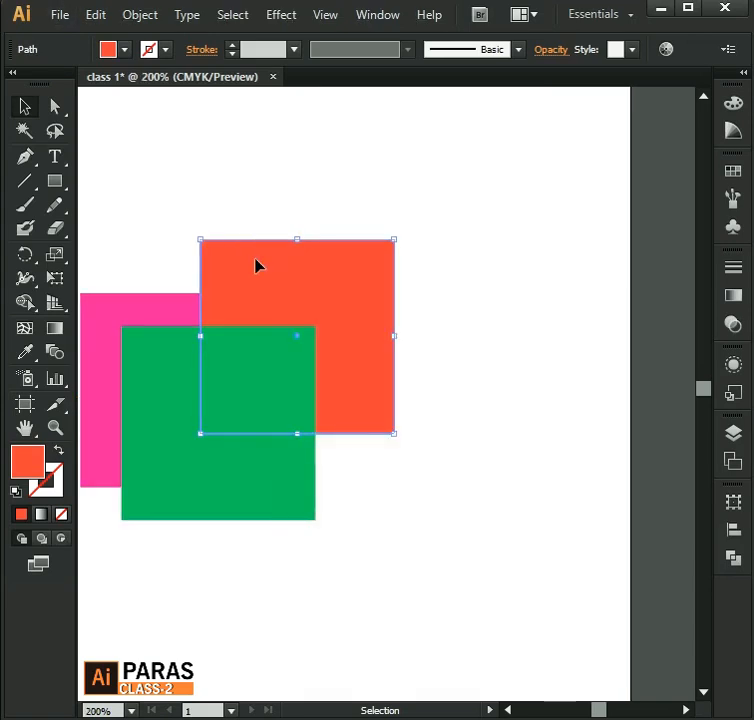
pyautogui.rightClick(255, 261)
pyautogui.moveTo(330, 543)
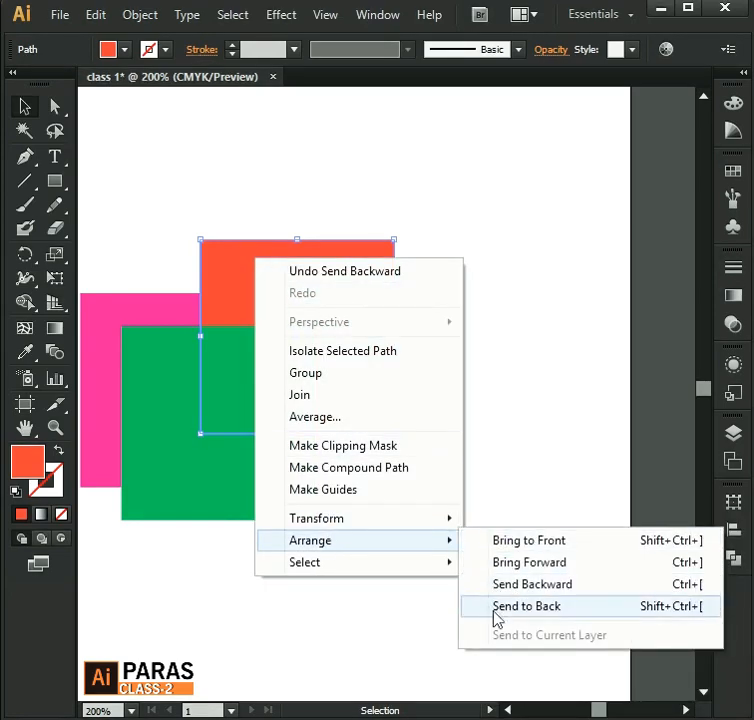
pyautogui.click(545, 608)
pyautogui.click(483, 508)
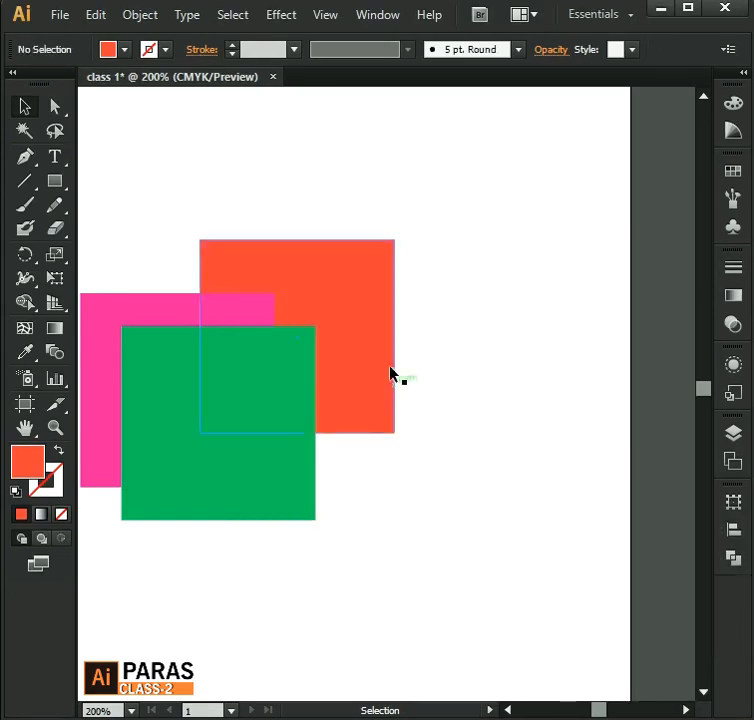
# Step: Bring the orange-red square to the front of the stacking order above the green and pink squares, and deselect it
pyautogui.click(355, 335)
pyautogui.rightClick(345, 290)
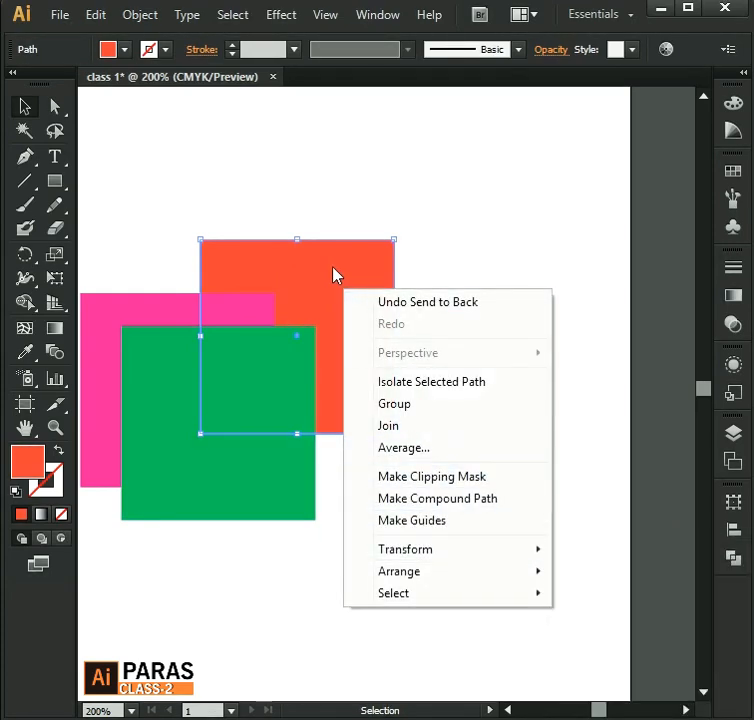
pyautogui.moveTo(430, 570)
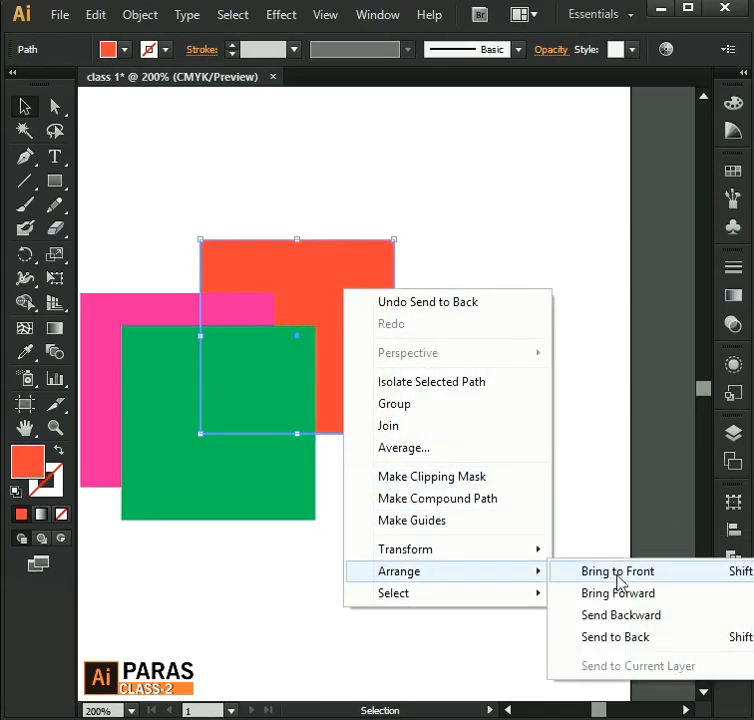
pyautogui.click(618, 572)
pyautogui.click(510, 382)
pyautogui.click(317, 305)
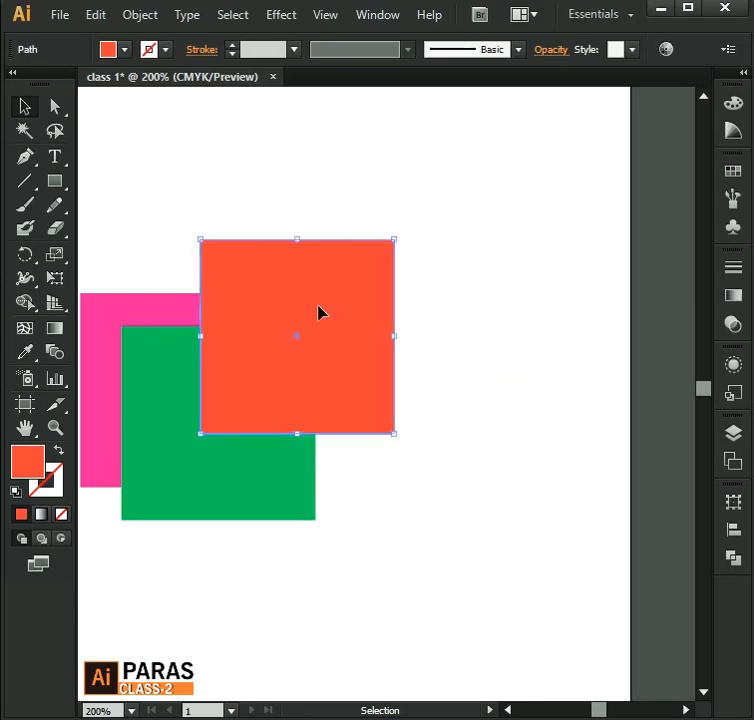
pyautogui.rightClick(317, 305)
pyautogui.press('Escape')
pyautogui.click(453, 215)
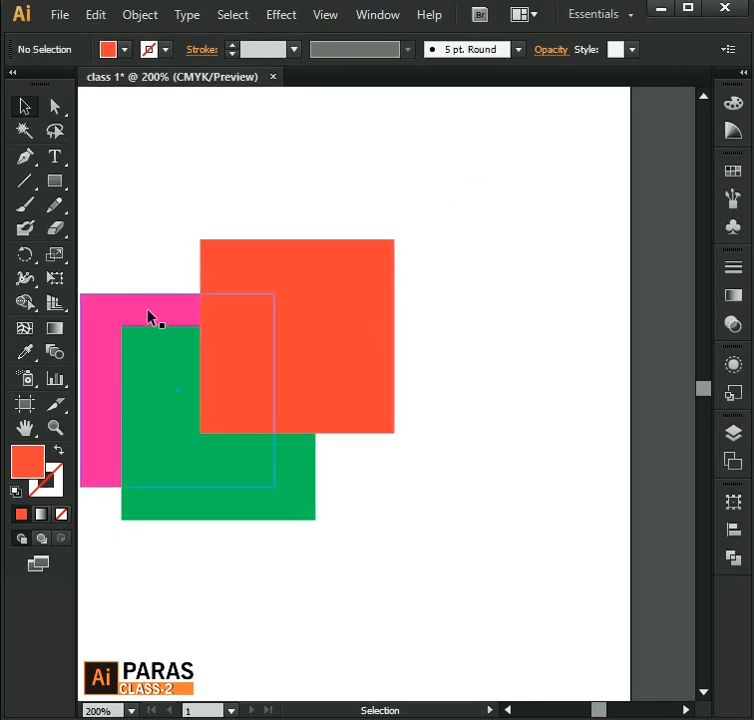
# Step: Bring the pink square forward one level so it sits above the green square, and deselect it
pyautogui.click(146, 305)
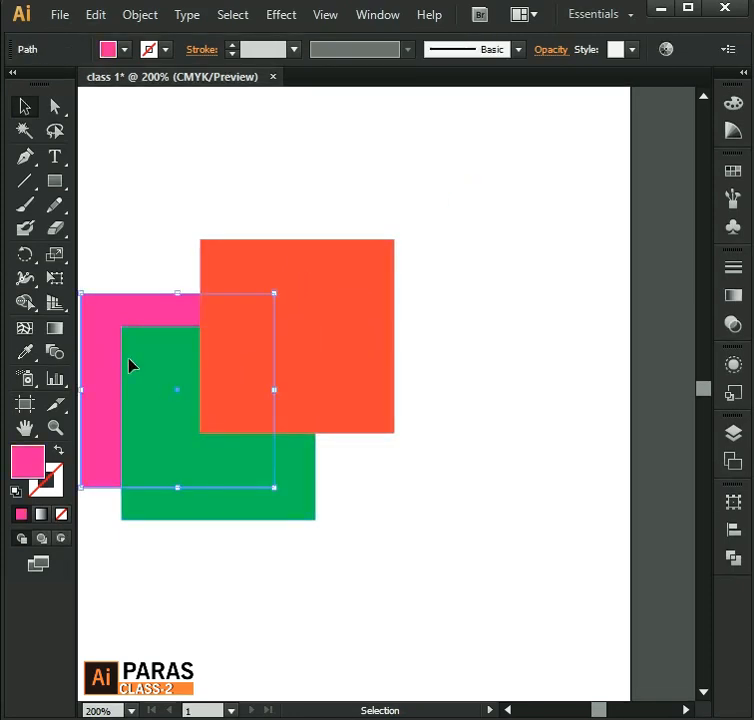
pyautogui.rightClick(116, 322)
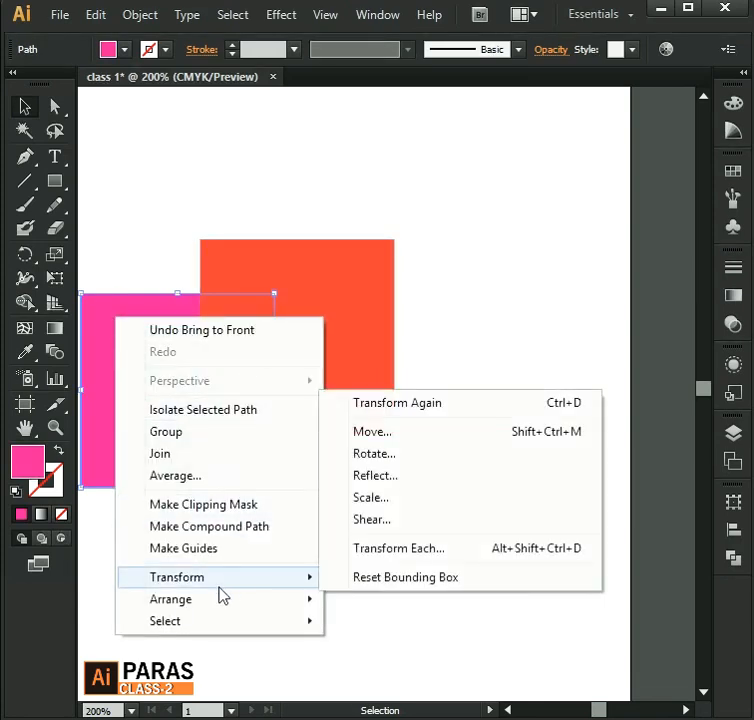
pyautogui.moveTo(220, 603)
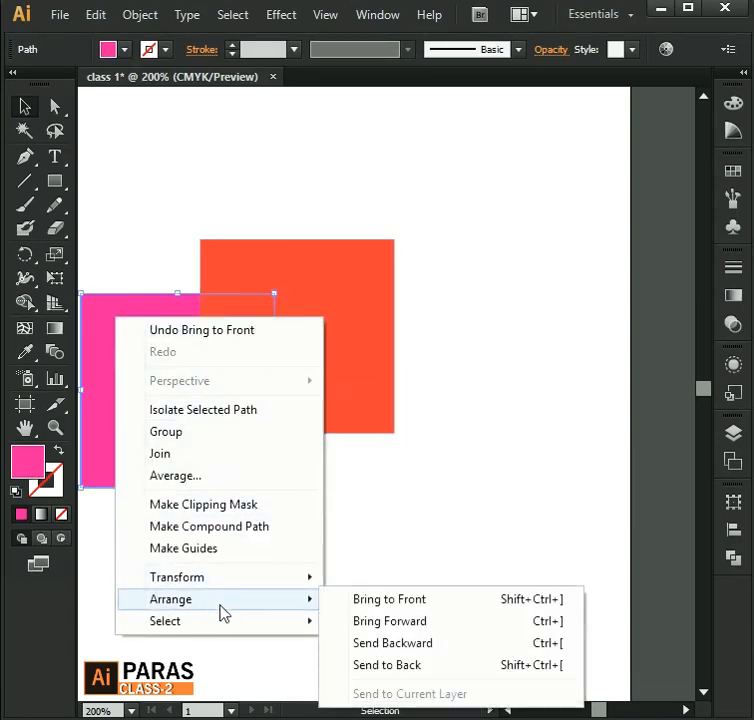
pyautogui.click(401, 623)
pyautogui.click(419, 565)
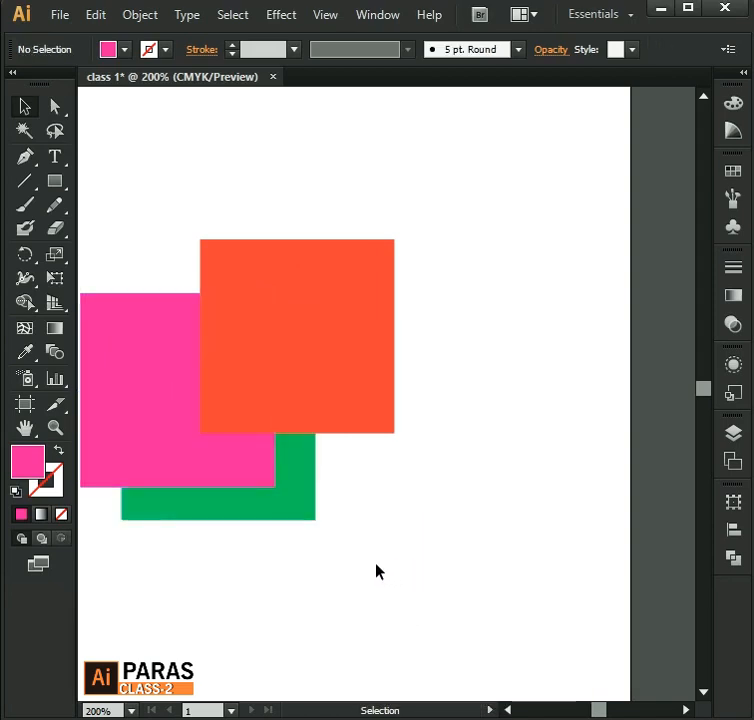